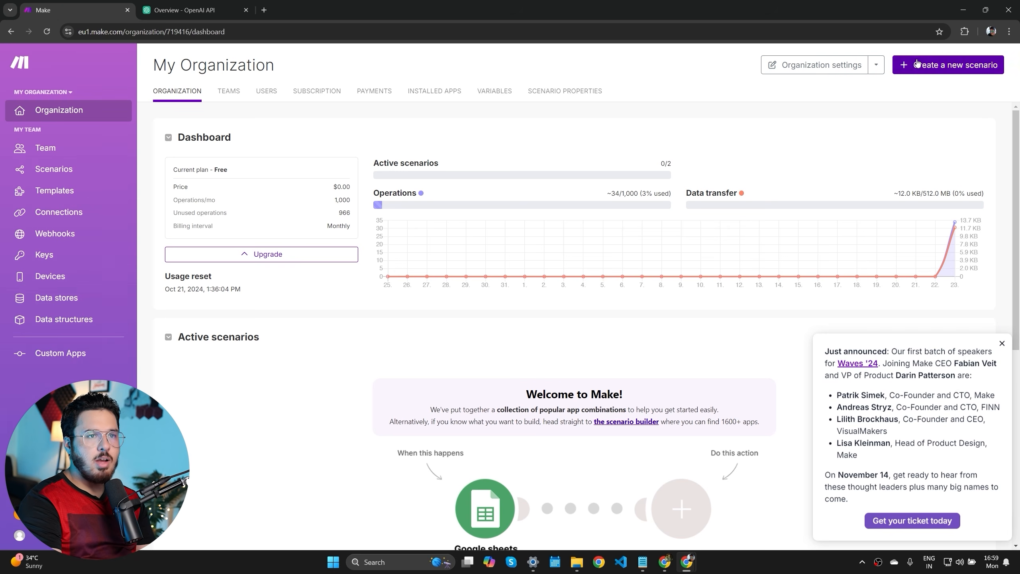
- Dismiss the conference announcement and create a new scenario
{"action": "left_click", "coordinate": [1002, 343]}
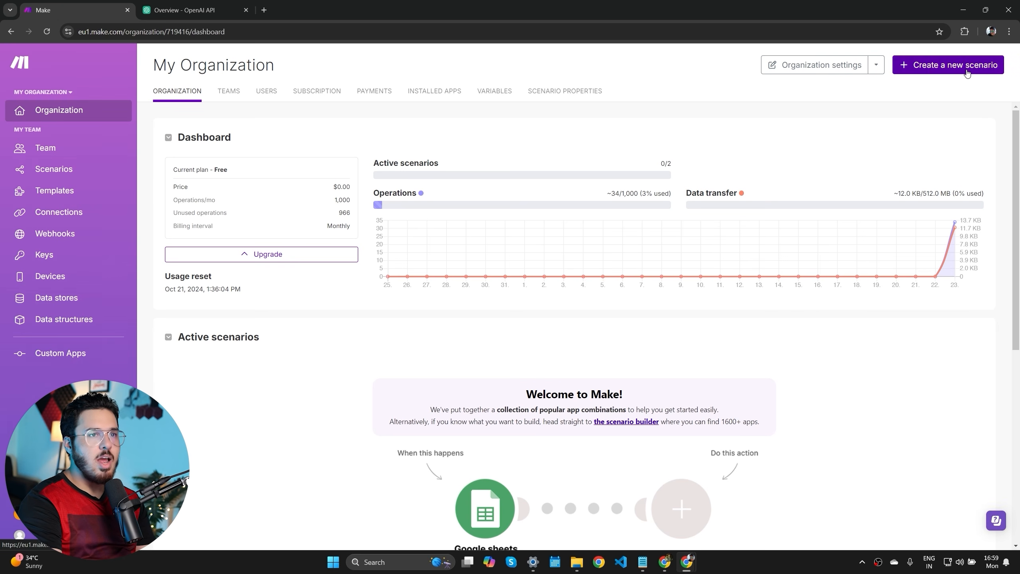
{"action": "left_click", "coordinate": [967, 73]}
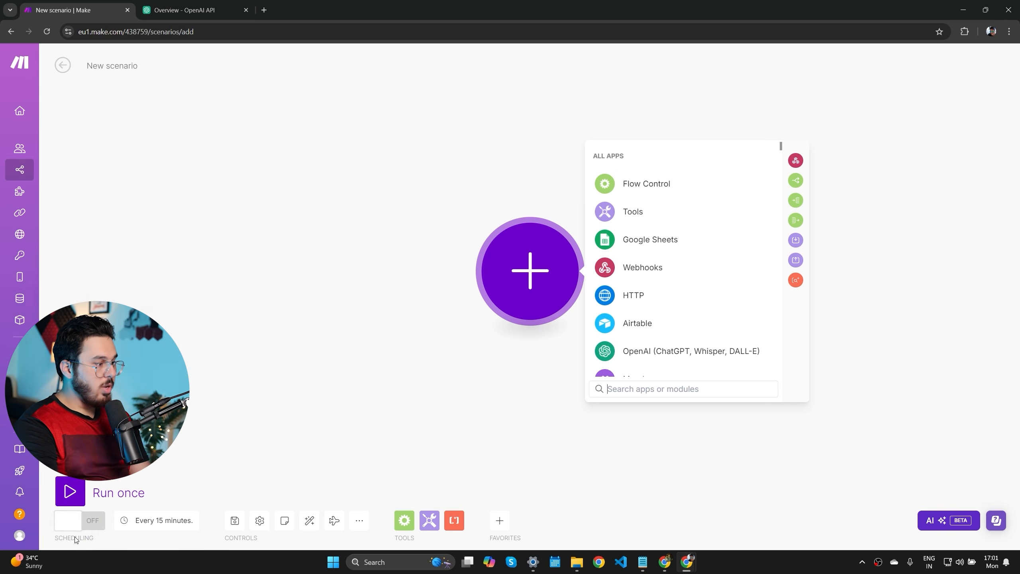
- Try to switch on scheduling for the scenario, and look at its schedule settings without changing them
{"action": "left_click", "coordinate": [85, 521]}
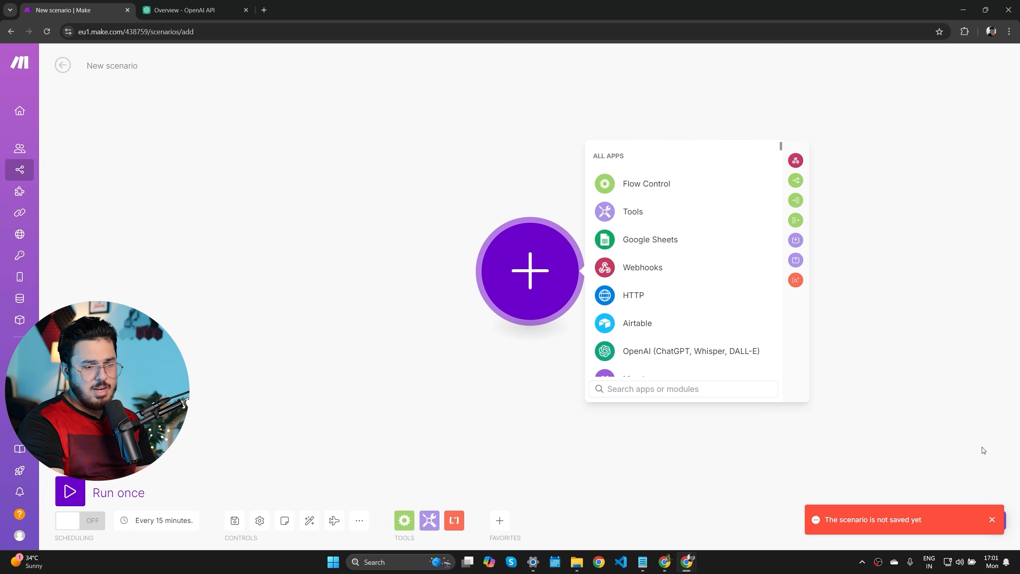
{"action": "left_click", "coordinate": [156, 522]}
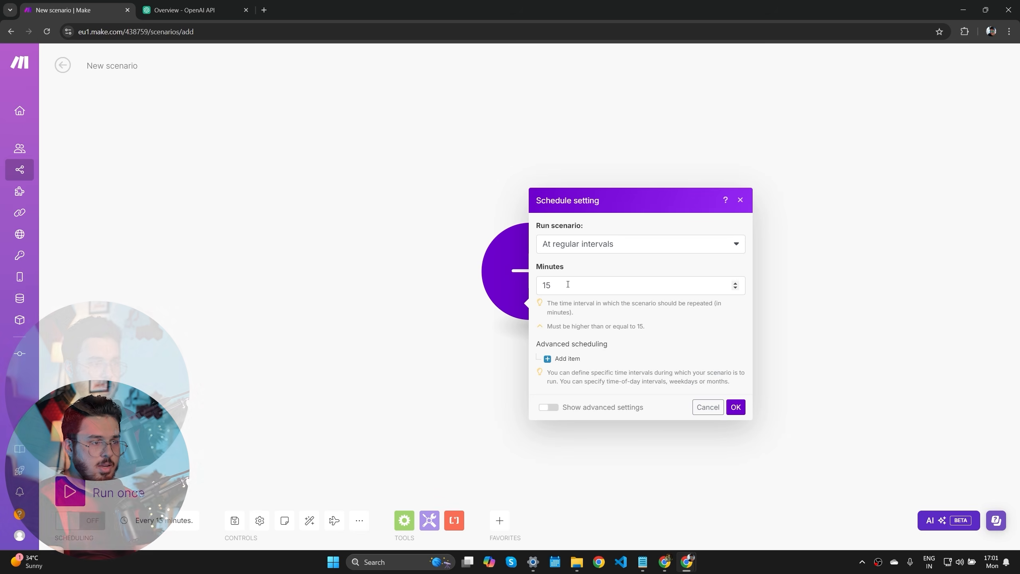
{"action": "left_click", "coordinate": [741, 199]}
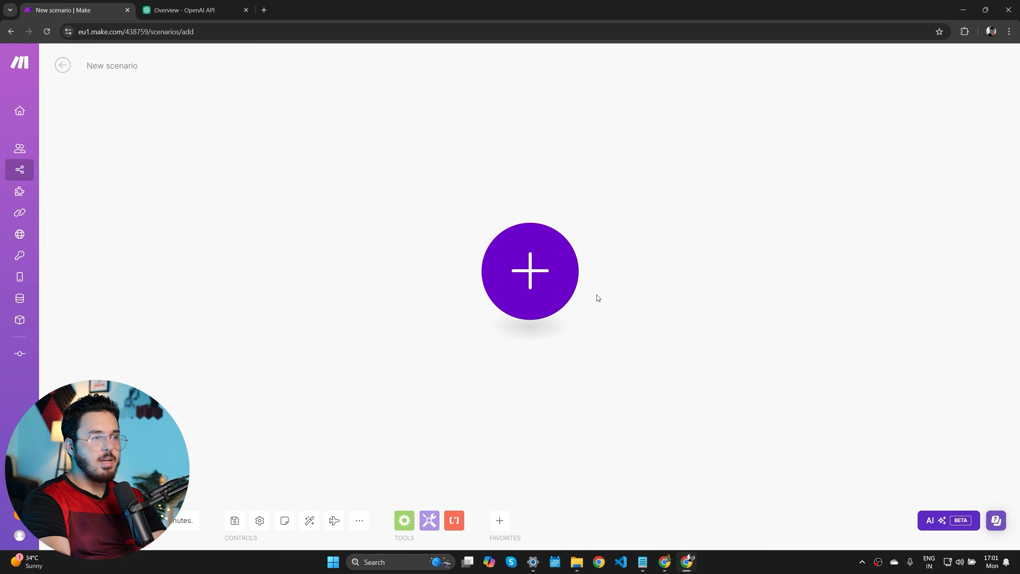
- Look through the apps offered for the first module and the modules available under Google Sheets
{"action": "left_click", "coordinate": [529, 260]}
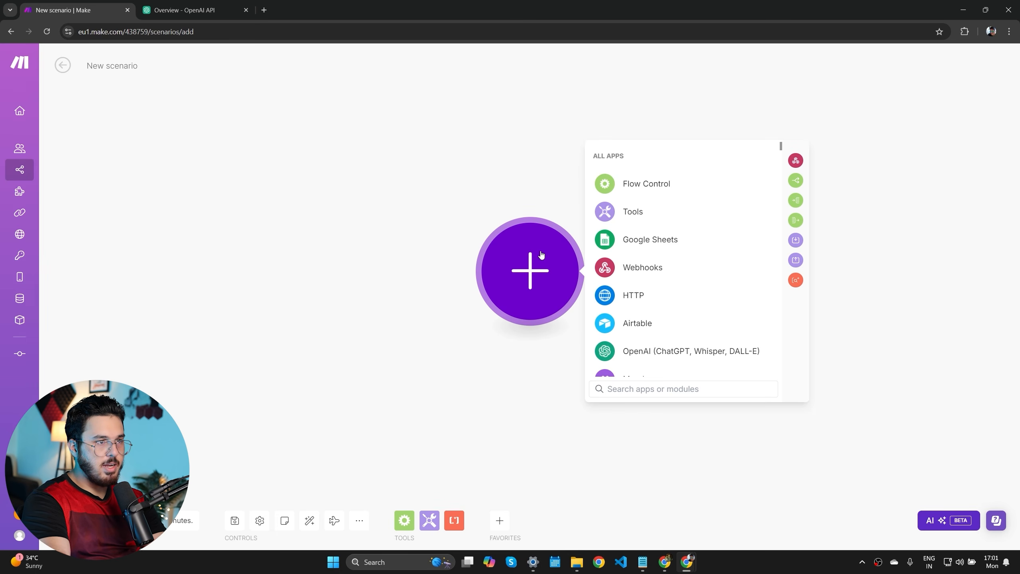
{"action": "scroll", "coordinate": [658, 313], "scroll_direction": "down", "scroll_amount": 3}
{"action": "scroll", "coordinate": [679, 367], "scroll_direction": "down", "scroll_amount": 4}
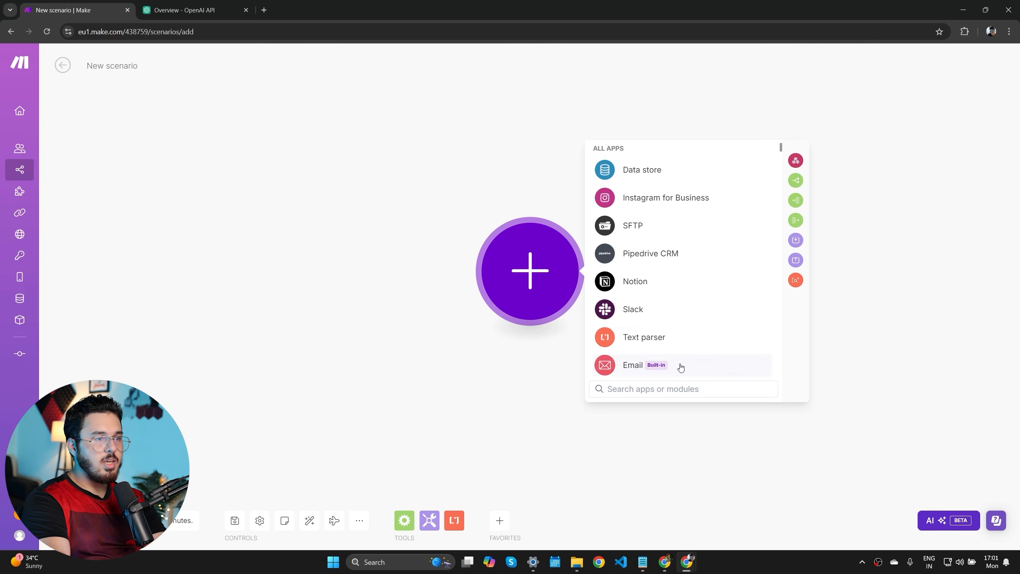
{"action": "scroll", "coordinate": [683, 352], "scroll_direction": "down", "scroll_amount": 5}
{"action": "scroll", "coordinate": [687, 351], "scroll_direction": "up", "scroll_amount": 10}
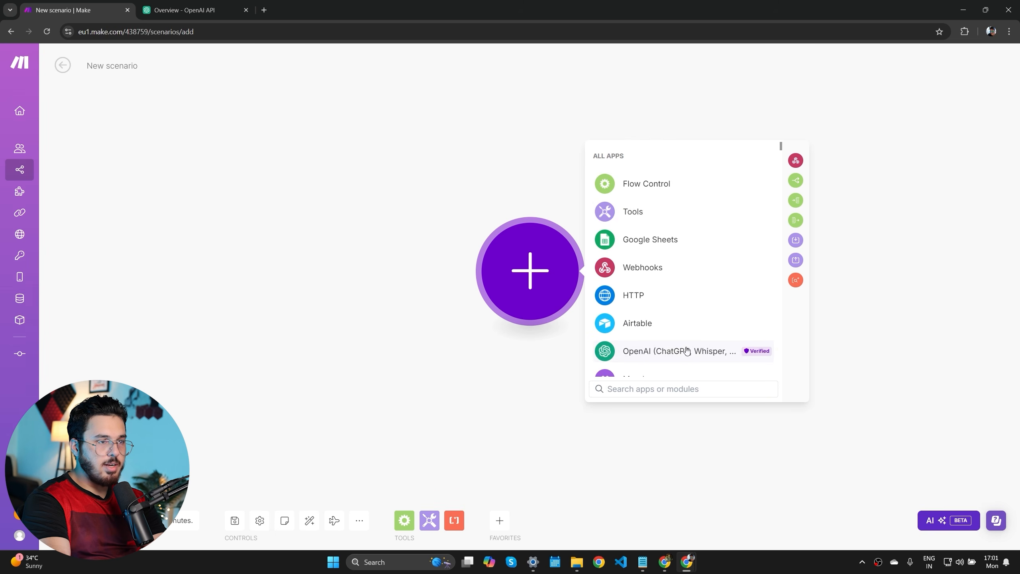
{"action": "left_click", "coordinate": [645, 238]}
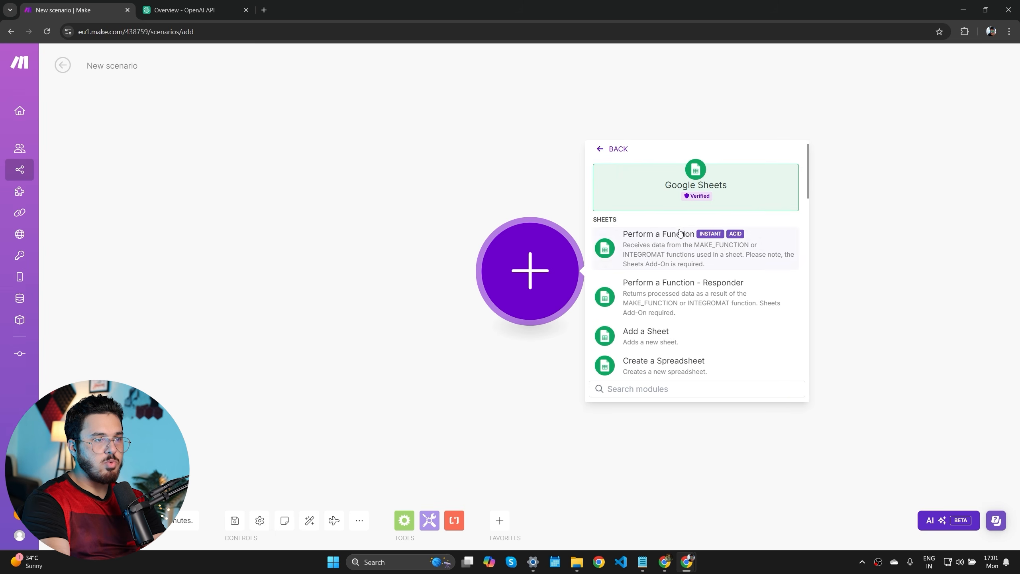
{"action": "scroll", "coordinate": [679, 233], "scroll_direction": "down", "scroll_amount": 8}
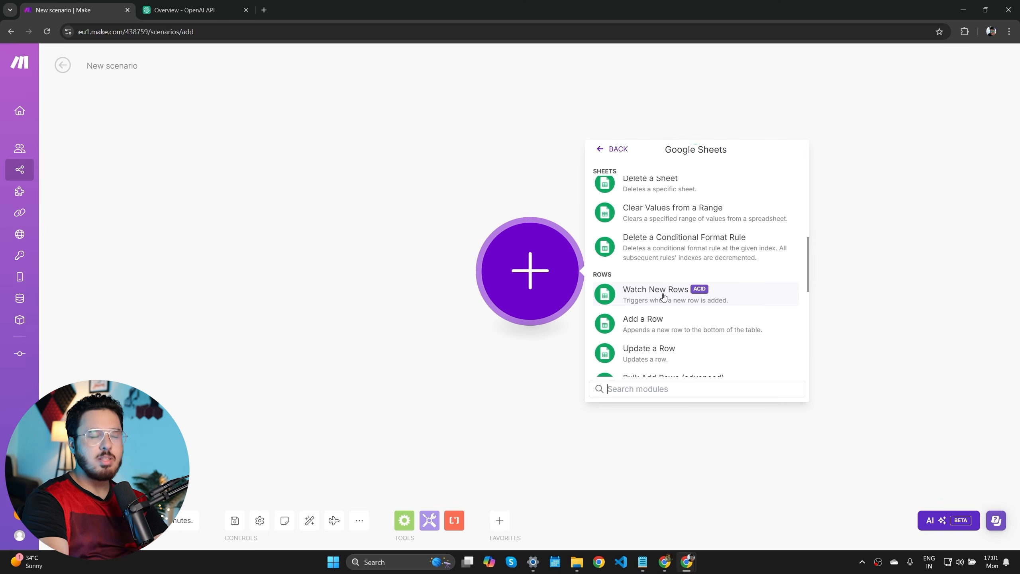
{"action": "left_click", "coordinate": [612, 150]}
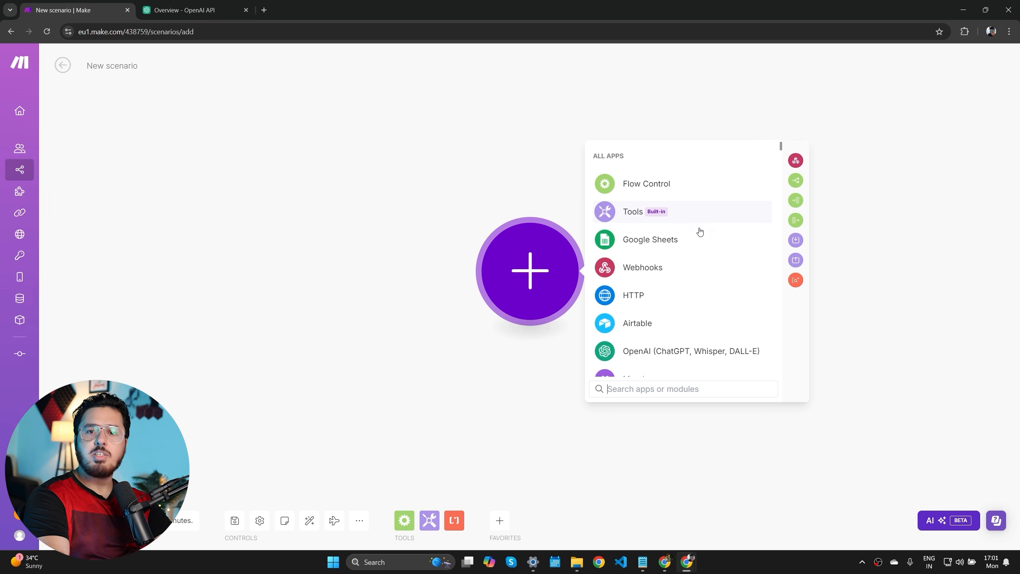
- Browse the full list of available apps and search it for "wor"
{"action": "scroll", "coordinate": [686, 241], "scroll_direction": "down", "scroll_amount": 1}
{"action": "scroll", "coordinate": [681, 238], "scroll_direction": "down", "scroll_amount": 3}
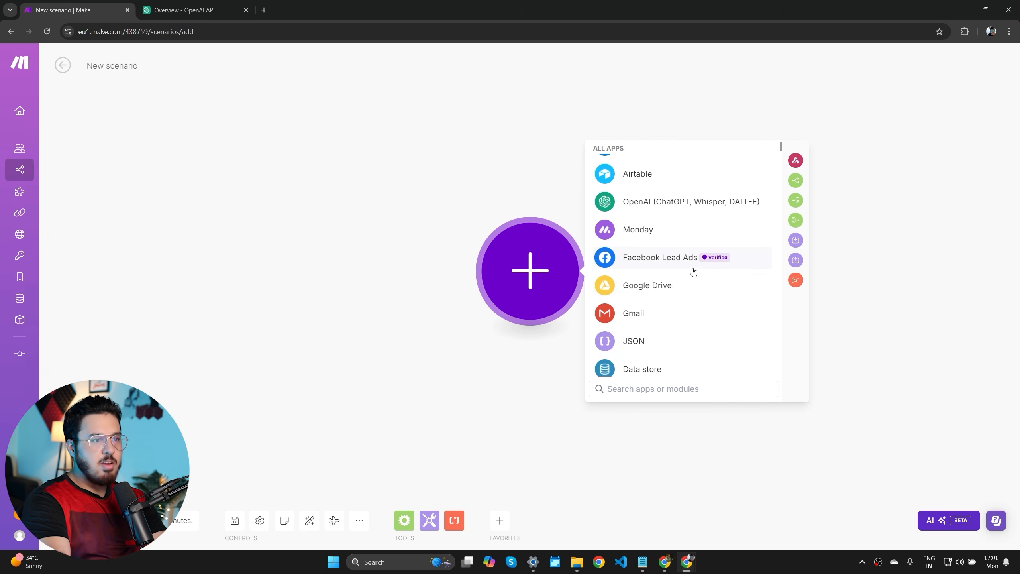
{"action": "scroll", "coordinate": [679, 297], "scroll_direction": "down", "scroll_amount": 9}
{"action": "scroll", "coordinate": [677, 284], "scroll_direction": "up", "scroll_amount": 2}
{"action": "scroll", "coordinate": [665, 250], "scroll_direction": "down", "scroll_amount": 1}
{"action": "scroll", "coordinate": [661, 289], "scroll_direction": "down", "scroll_amount": 6}
{"action": "scroll", "coordinate": [650, 271], "scroll_direction": "up", "scroll_amount": 5}
{"action": "scroll", "coordinate": [650, 271], "scroll_direction": "down", "scroll_amount": 15}
{"action": "scroll", "coordinate": [657, 320], "scroll_direction": "down", "scroll_amount": 6}
{"action": "scroll", "coordinate": [621, 318], "scroll_direction": "down", "scroll_amount": 3}
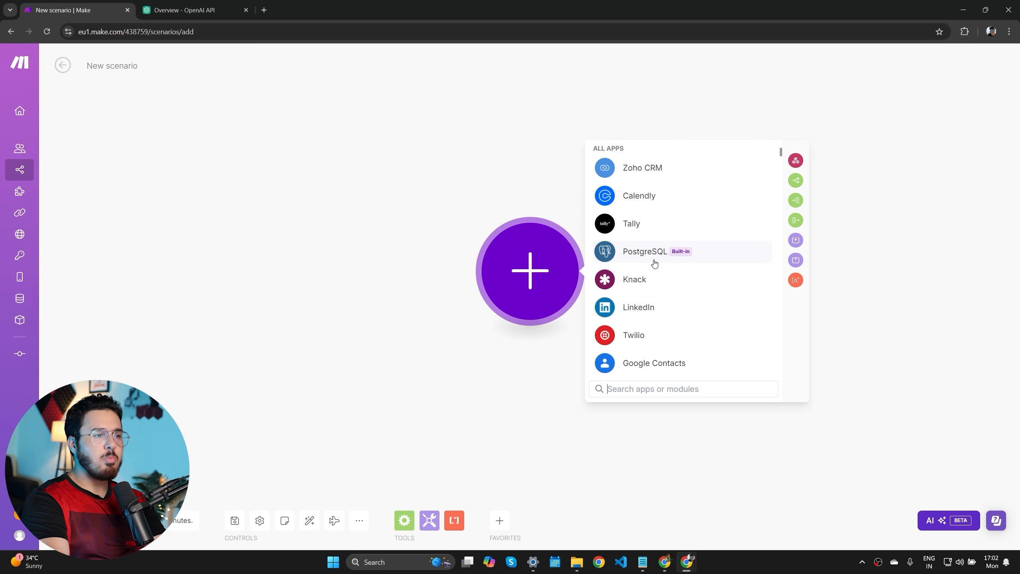
{"action": "scroll", "coordinate": [699, 317], "scroll_direction": "up", "scroll_amount": 9}
{"action": "left_click", "coordinate": [690, 389]}
{"action": "type", "text": "wor"}
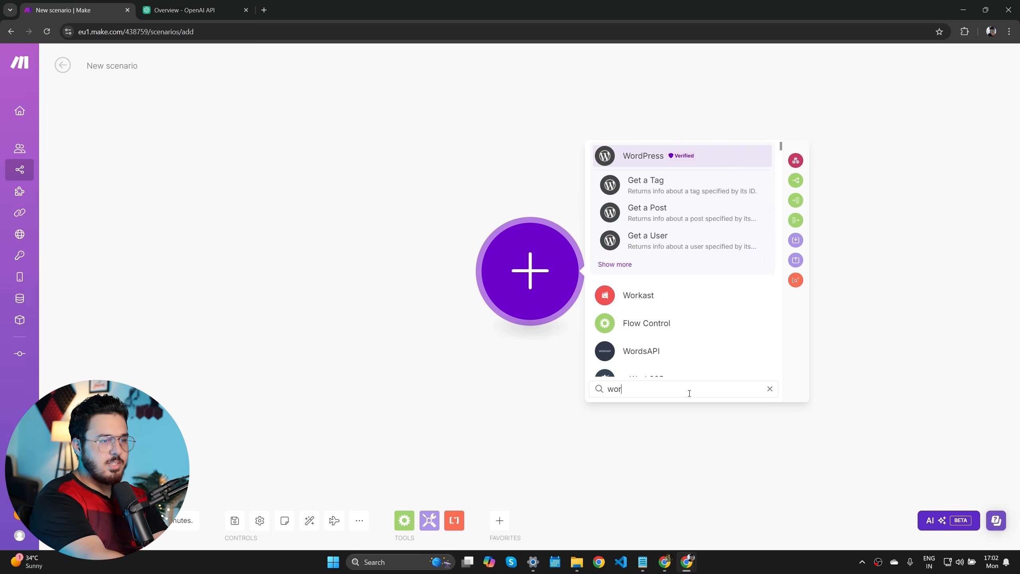
- Search the apps for "google sheet" and add the Google Sheets Watch New Rows trigger as the first module
{"action": "key", "text": "BackSpace"}
{"action": "key", "text": "BackSpace"}
{"action": "key", "text": "BackSpace"}
{"action": "type", "text": "google sheet"}
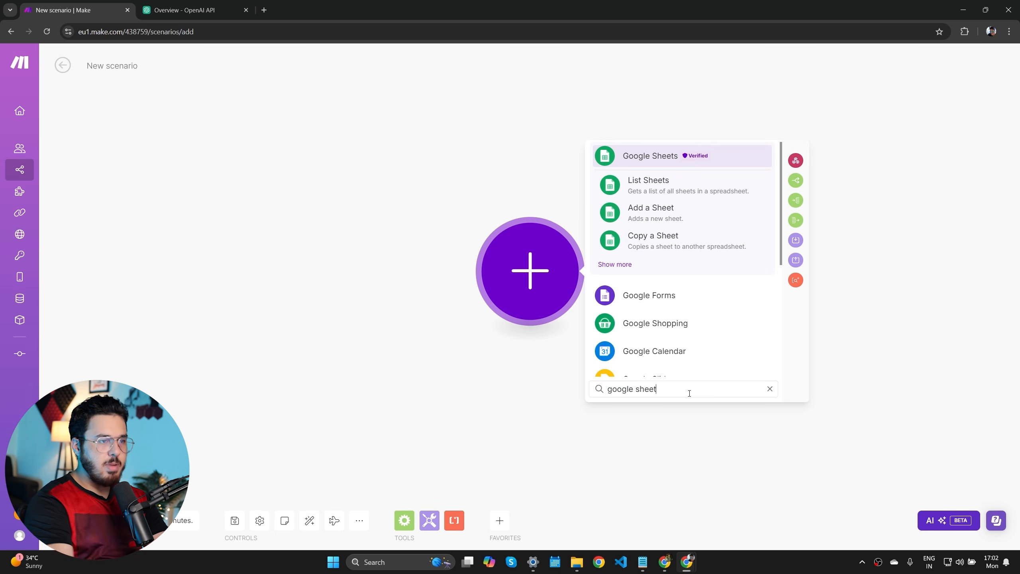
{"action": "scroll", "coordinate": [696, 224], "scroll_direction": "down", "scroll_amount": 1}
{"action": "scroll", "coordinate": [697, 224], "scroll_direction": "up", "scroll_amount": 2}
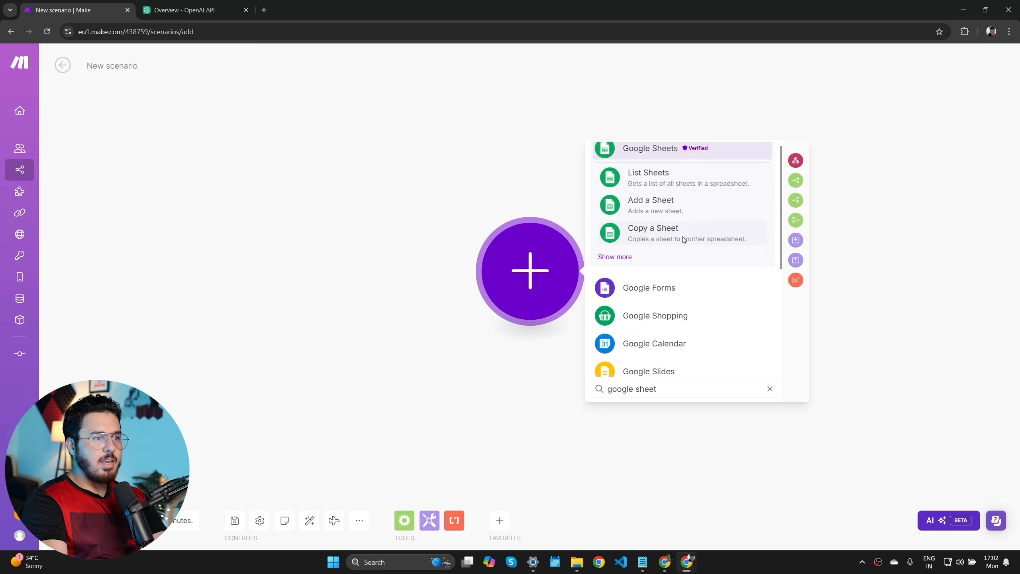
{"action": "left_click", "coordinate": [660, 151]}
{"action": "scroll", "coordinate": [678, 326], "scroll_direction": "down", "scroll_amount": 4}
{"action": "scroll", "coordinate": [677, 326], "scroll_direction": "up", "scroll_amount": 5}
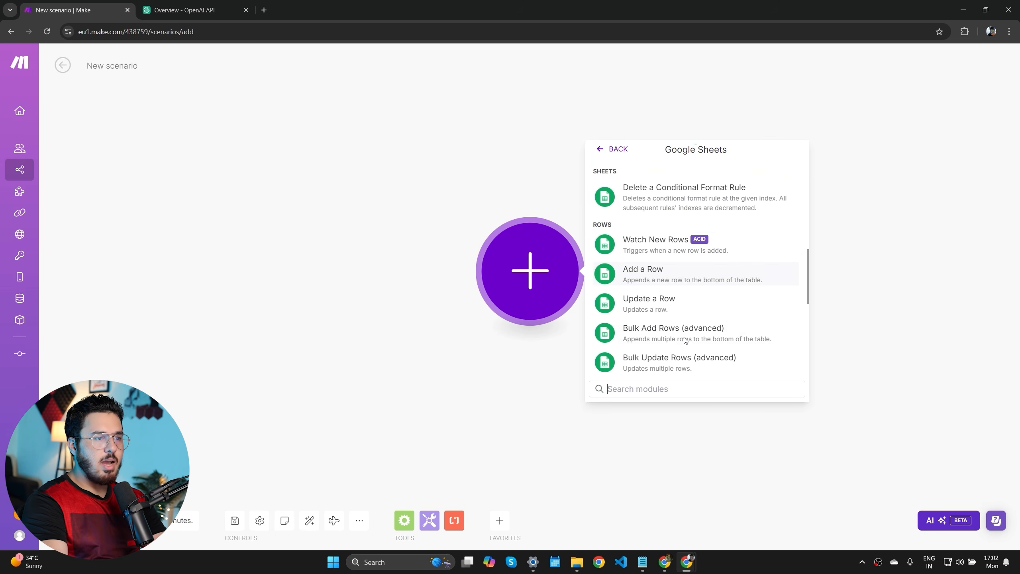
{"action": "left_click", "coordinate": [659, 241]}
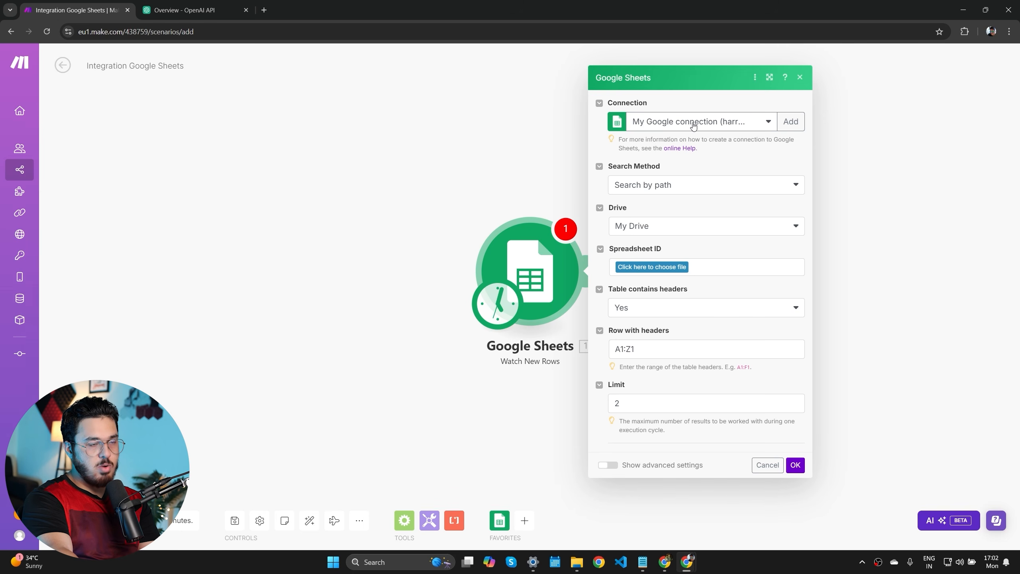
- Add a new connection named My Google connection to the Google Sheets module and authorize it with a Google account
{"action": "left_click", "coordinate": [789, 125]}
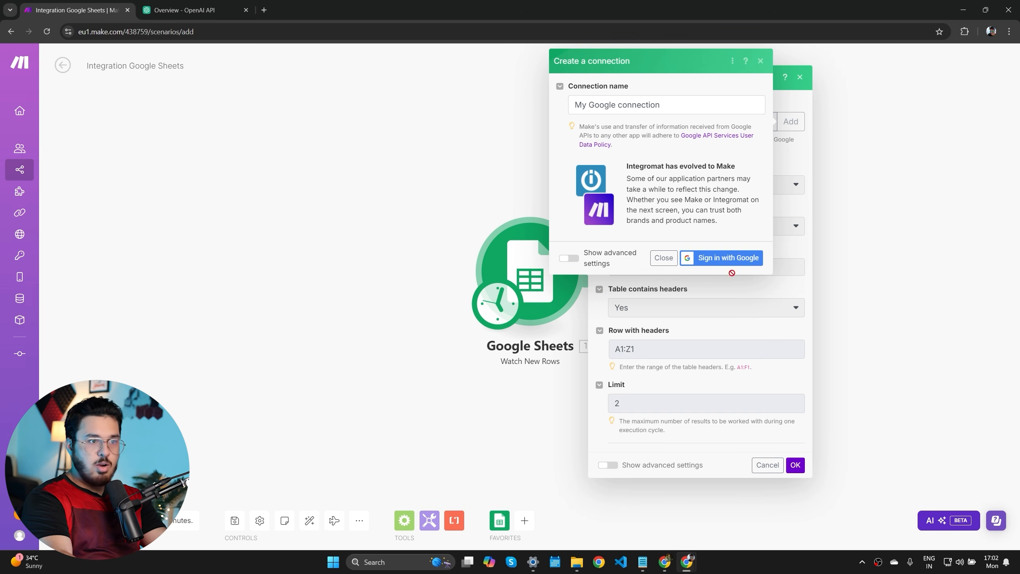
{"action": "left_click", "coordinate": [738, 259]}
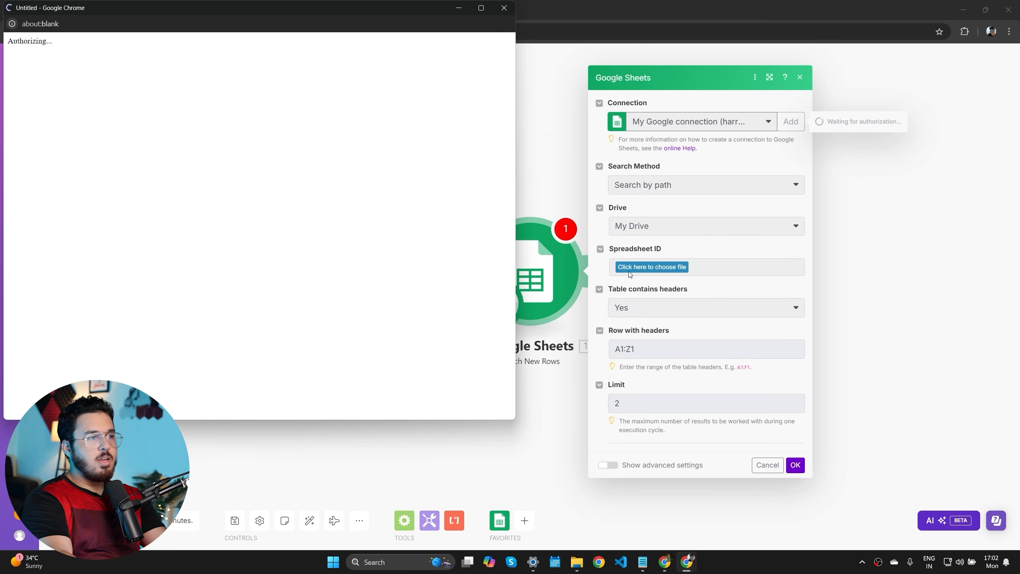
{"action": "left_click", "coordinate": [340, 217]}
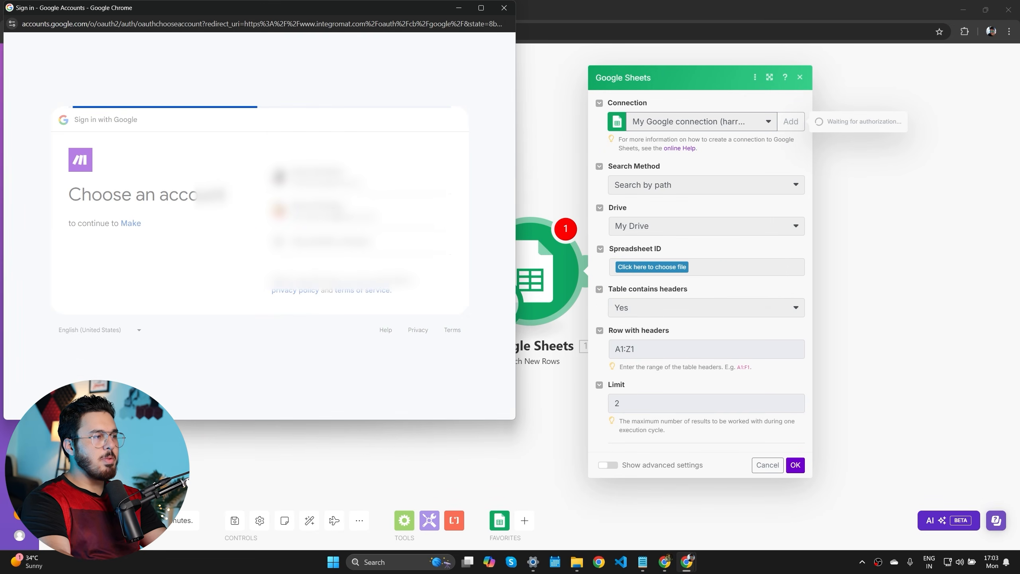
{"action": "left_click", "coordinate": [370, 283]}
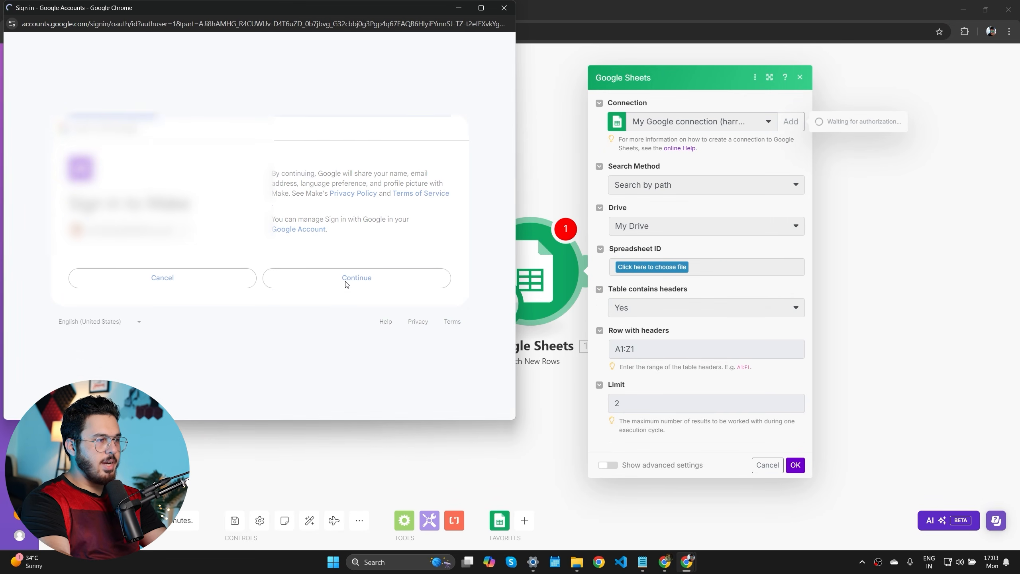
{"action": "left_click", "coordinate": [379, 331]}
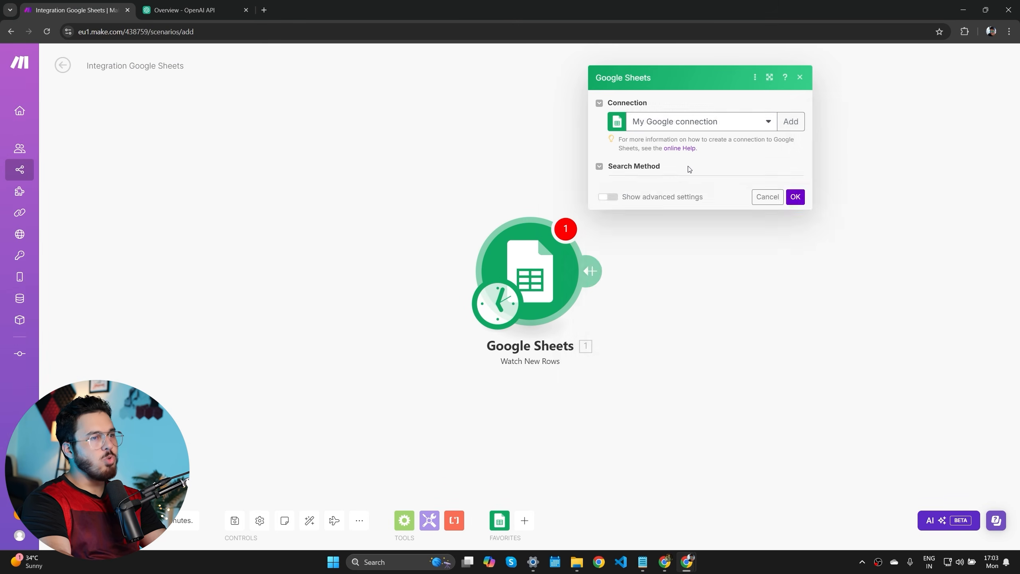
- Keep Search by path and My Drive for the trigger, and choose the "my make" spreadsheet as its source file
{"action": "left_click", "coordinate": [661, 192]}
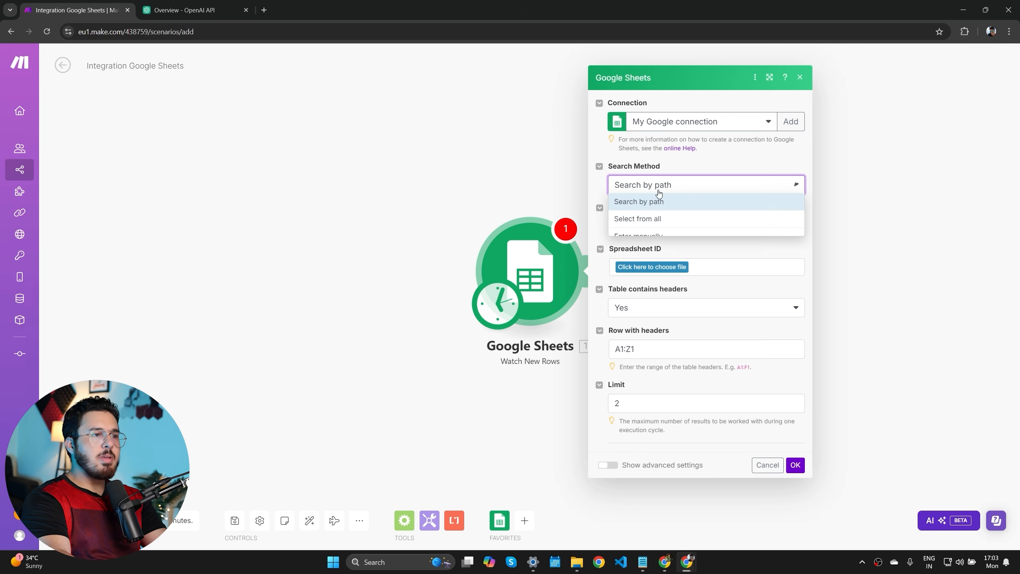
{"action": "left_click", "coordinate": [661, 186]}
{"action": "left_click", "coordinate": [652, 228]}
{"action": "left_click", "coordinate": [651, 229]}
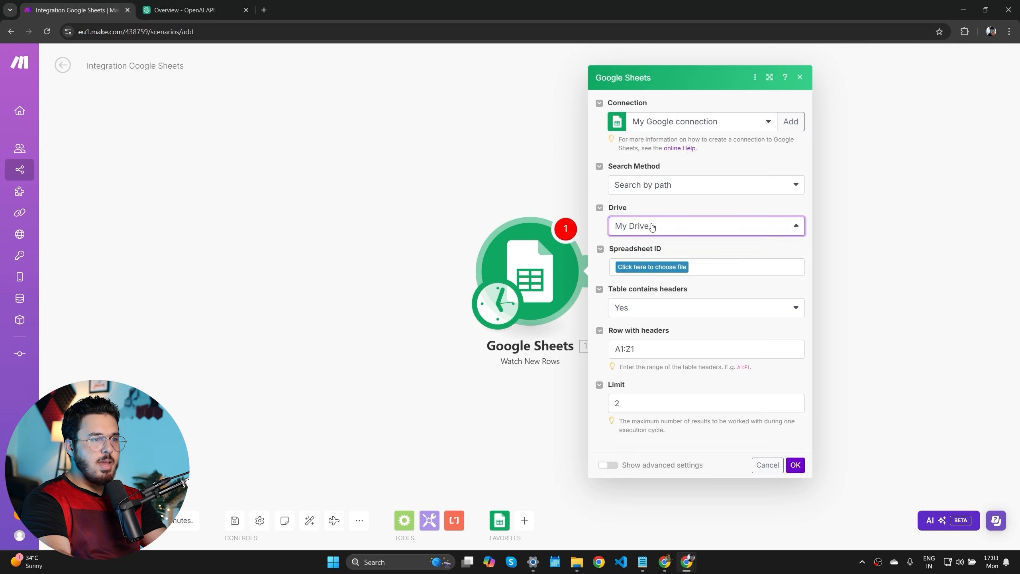
{"action": "left_click", "coordinate": [647, 267]}
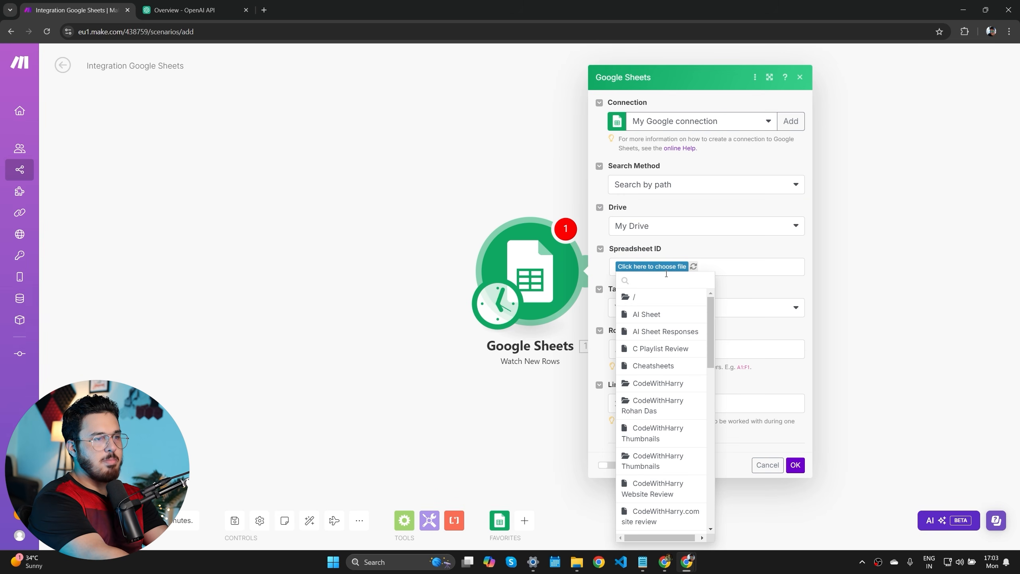
{"action": "type", "text": "my make"}
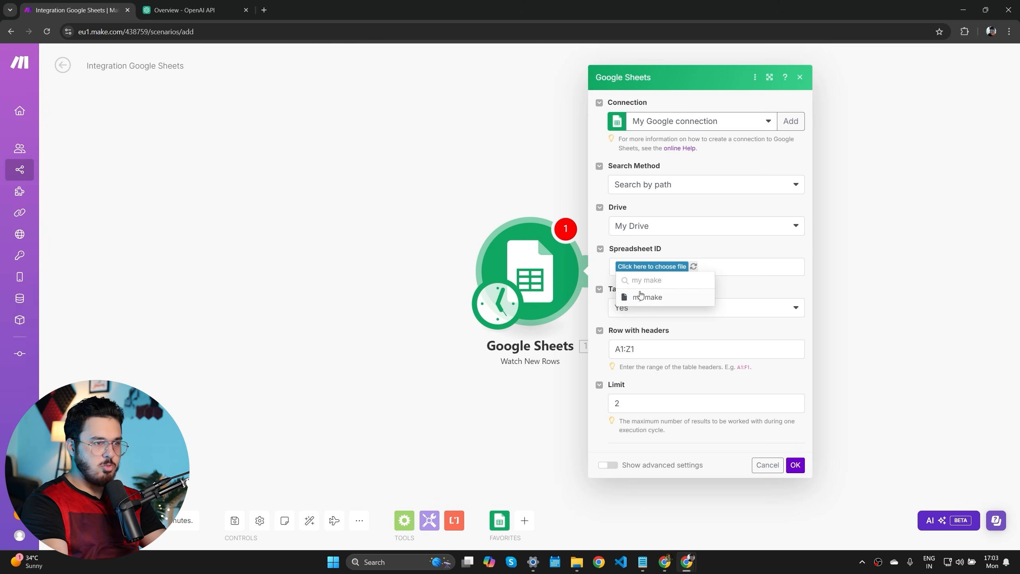
{"action": "left_click", "coordinate": [661, 296]}
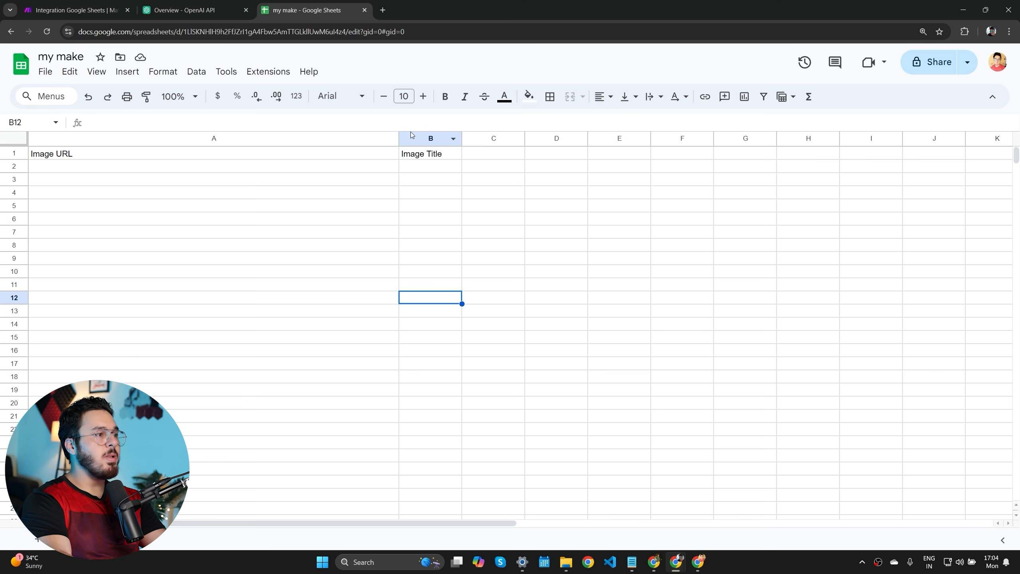
- Check the Image URL and Image Title headers in the "my make" spreadsheet and narrow column A to less than half its width
{"action": "left_click", "coordinate": [71, 156]}
{"action": "left_click", "coordinate": [436, 156]}
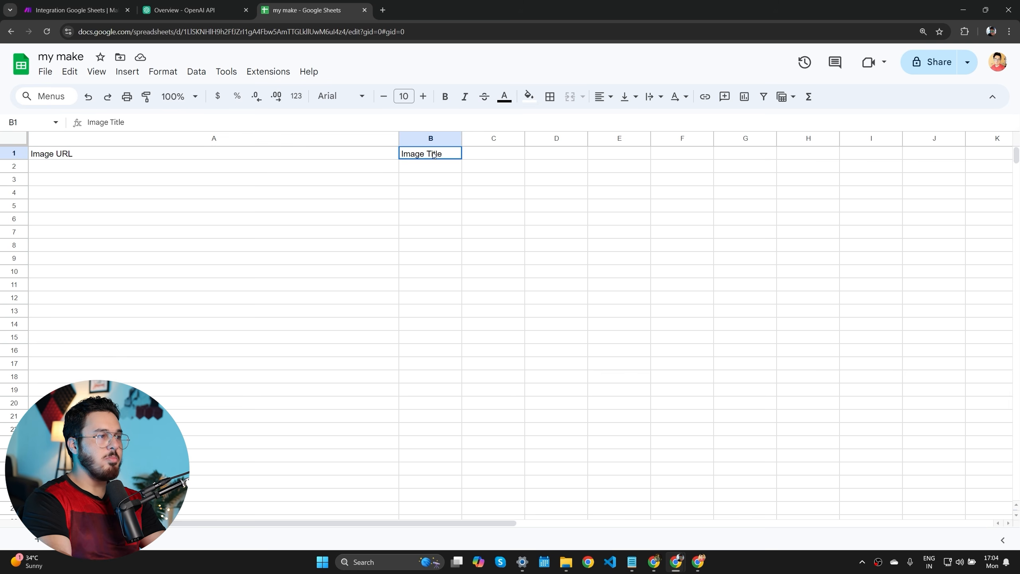
{"action": "left_click_drag", "start_coordinate": [399, 137], "coordinate": [194, 136]}
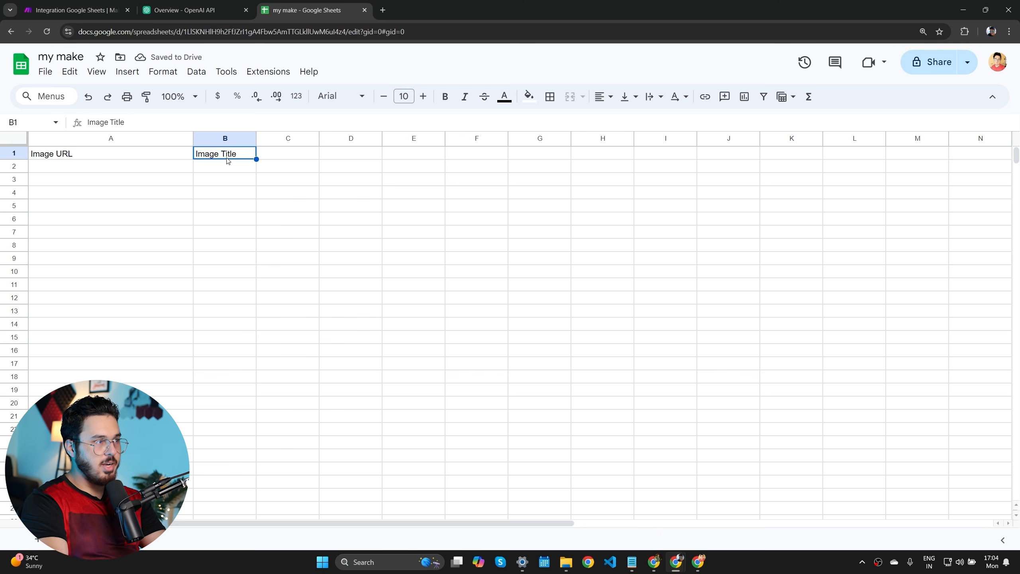
{"action": "left_click", "coordinate": [66, 156]}
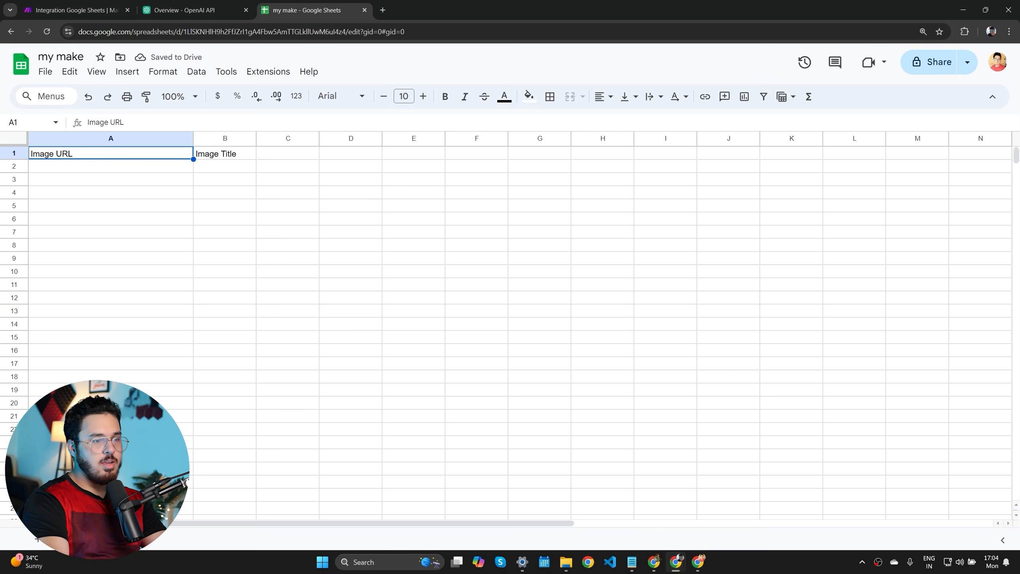
- Switch to the browser window with Amazon and search for "tshirt"
{"action": "left_click", "coordinate": [698, 562]}
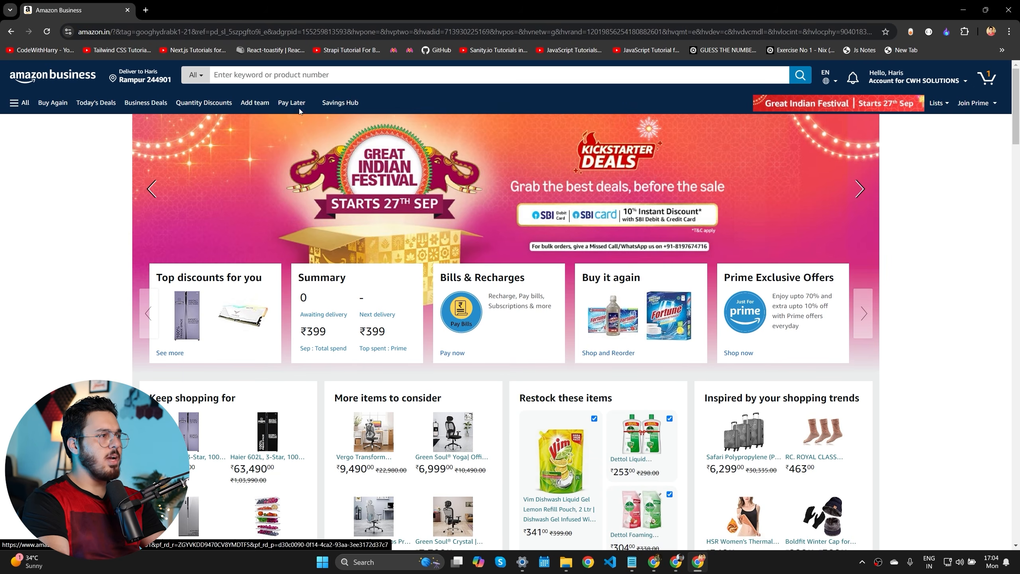
{"action": "left_click", "coordinate": [299, 74]}
{"action": "type", "text": "tshirt"}
{"action": "key", "text": "Return"}
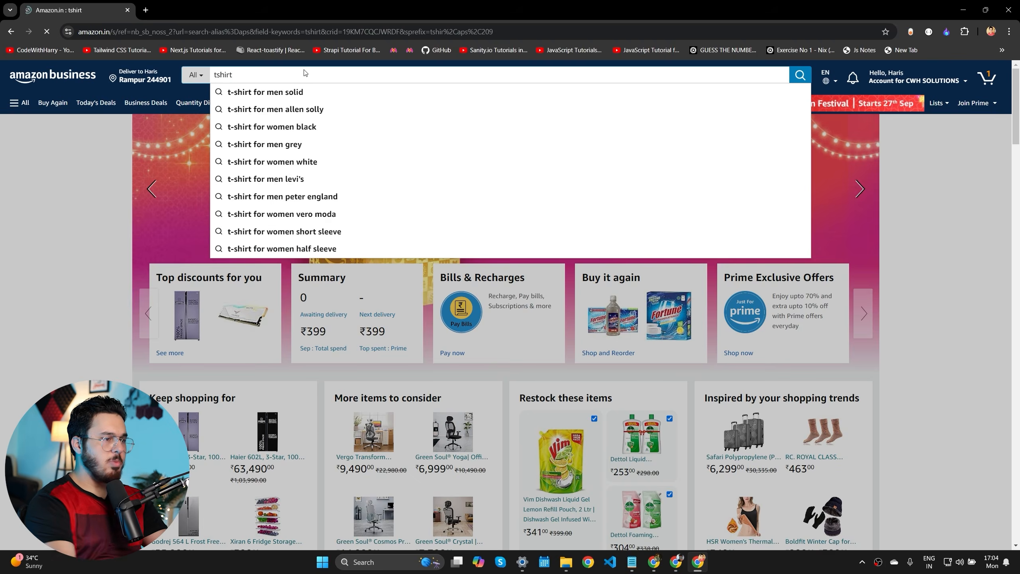
- Open the five T-shirts in the first results row in separate tabs and switch to the Pratogs polo page
{"action": "scroll", "coordinate": [595, 166], "scroll_direction": "down", "scroll_amount": 5}
{"action": "middle_click", "coordinate": [409, 206]}
{"action": "middle_click", "coordinate": [409, 206]}
{"action": "middle_click", "coordinate": [570, 209]}
{"action": "middle_click", "coordinate": [723, 213]}
{"action": "middle_click", "coordinate": [868, 212]}
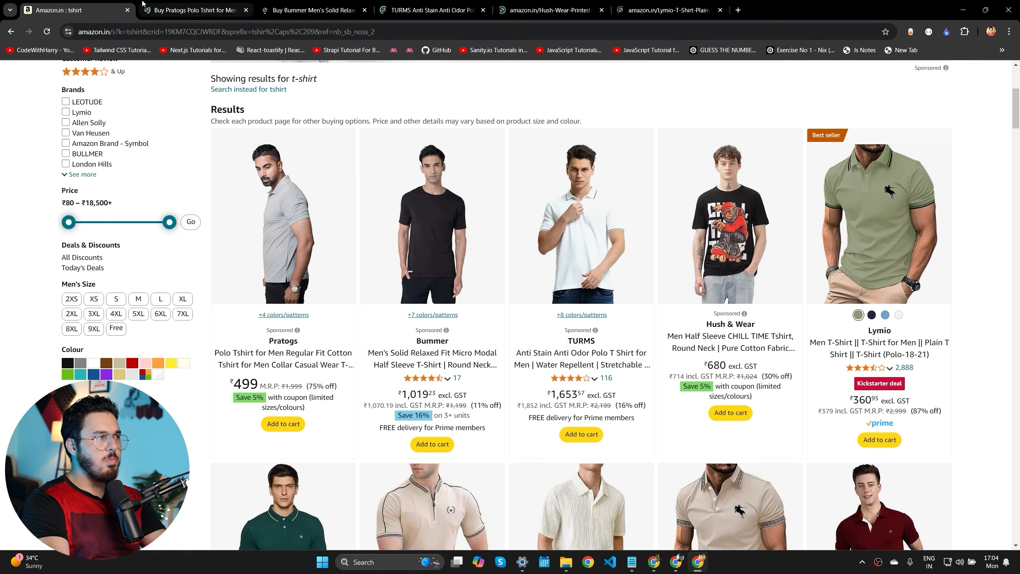
{"action": "left_click", "coordinate": [149, 5]}
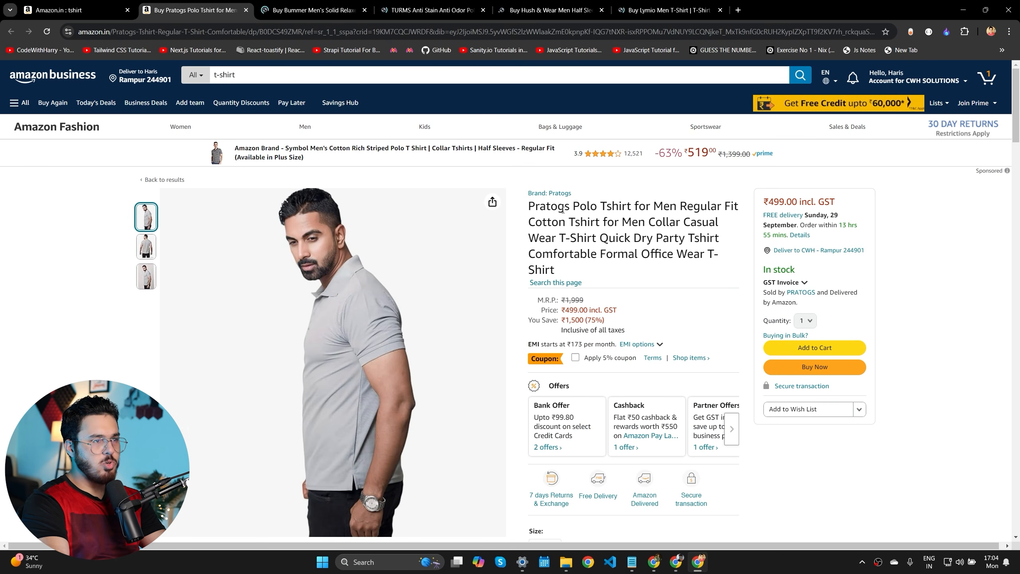
- Open the Pratogs brand listing from the polo page and close the other product tabs that follow it
{"action": "left_click", "coordinate": [563, 190]}
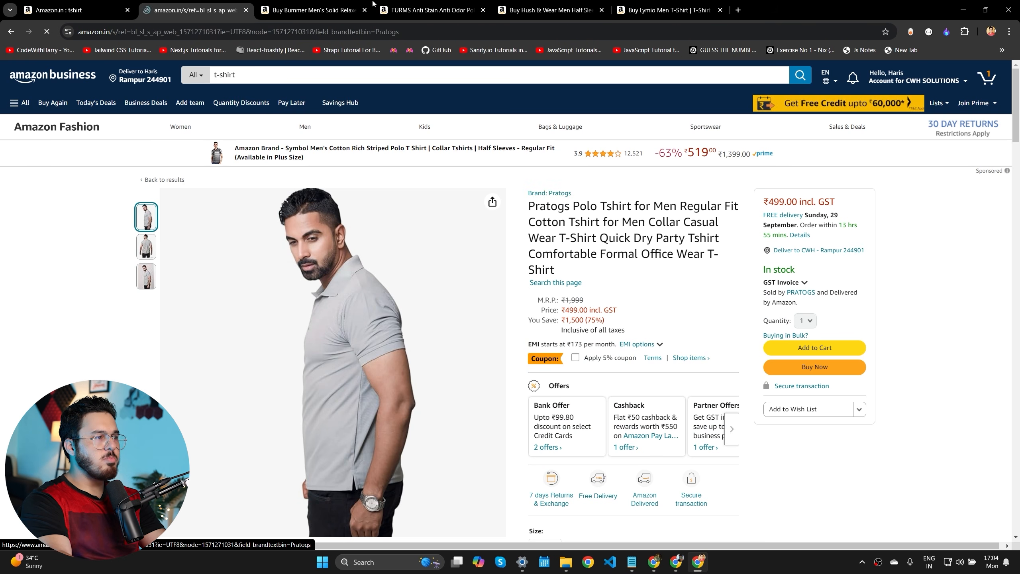
{"action": "right_click", "coordinate": [245, 3]}
{"action": "left_click", "coordinate": [297, 190]}
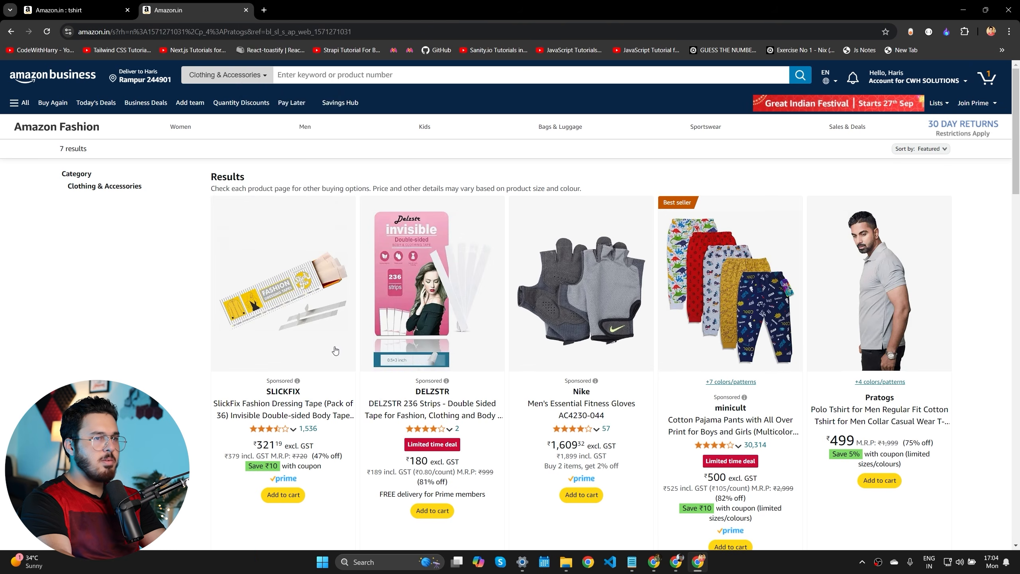
- Open four T-shirts from the Pratogs listing in separate tabs and switch to the Solid Men's Round Neck pack of 2
{"action": "scroll", "coordinate": [368, 377], "scroll_direction": "down", "scroll_amount": 5}
{"action": "left_click", "coordinate": [432, 346], "text": "ctrl"}
{"action": "left_click", "coordinate": [581, 349], "text": "ctrl"}
{"action": "left_click", "coordinate": [730, 353], "text": "ctrl"}
{"action": "left_click", "coordinate": [885, 360], "text": "ctrl"}
{"action": "key", "text": "ctrl+Tab"}
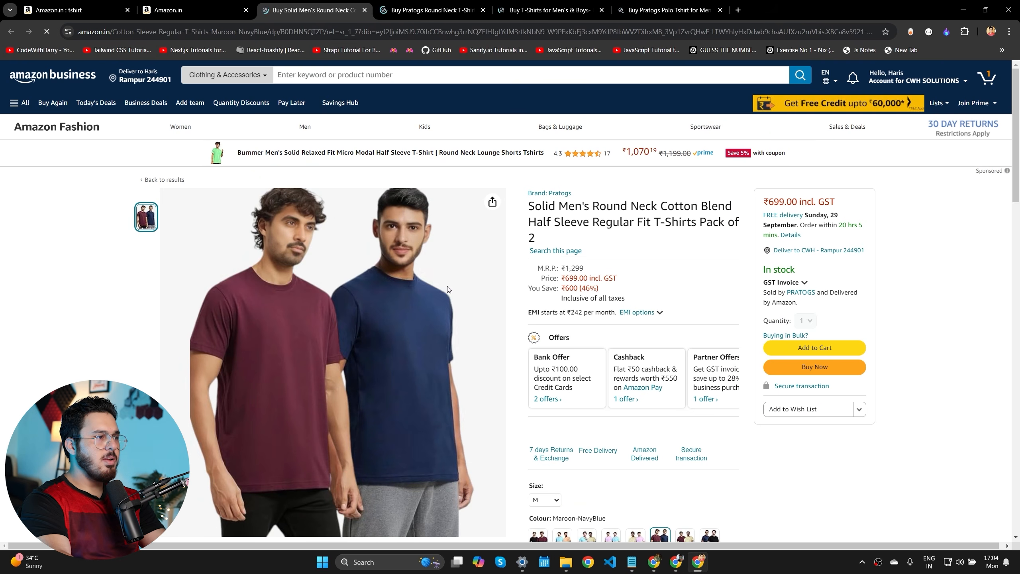
- Copy the image address of the Solid Men's Round Neck T-shirt pack into cell A2 of the "my make" spreadsheet
{"action": "right_click", "coordinate": [368, 273]}
{"action": "left_click", "coordinate": [422, 325]}
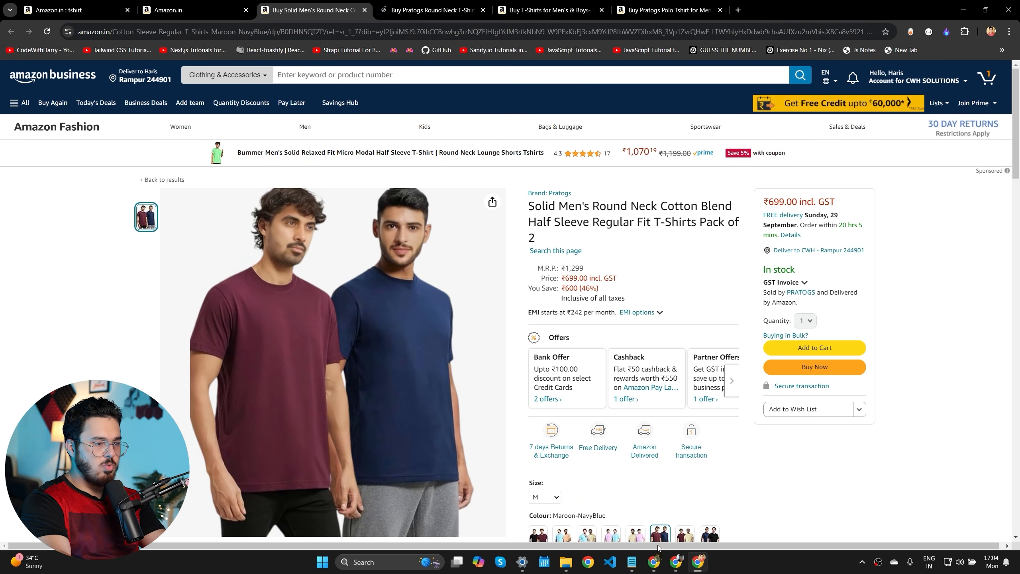
{"action": "mouse_move", "coordinate": [675, 564]}
{"action": "left_click", "coordinate": [676, 534]}
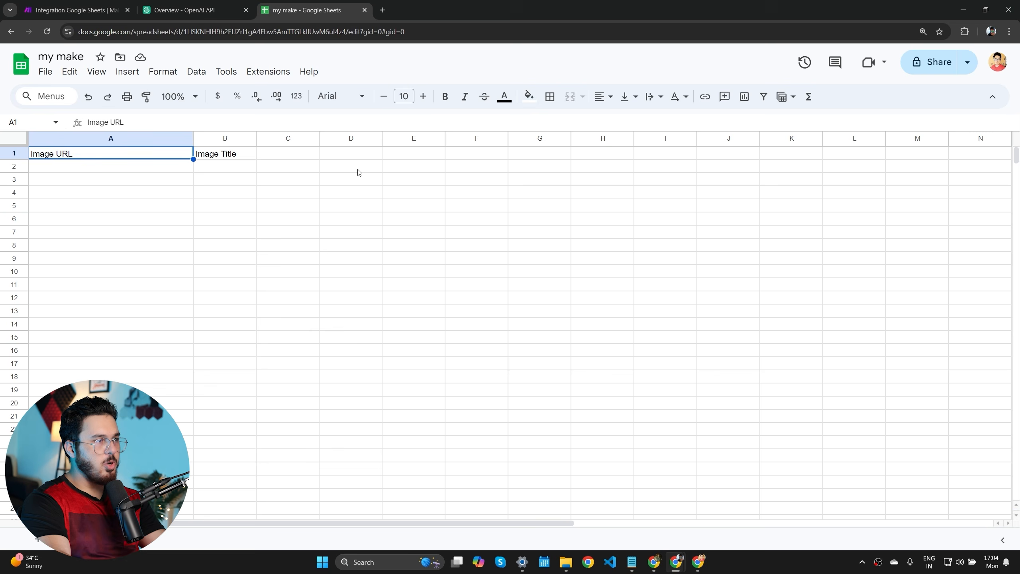
{"action": "left_click", "coordinate": [159, 172]}
{"action": "key", "text": "ctrl+v"}
- Copy the maroon Pratogs Round Neck T-shirt's image address into cell A3 and widen column A to fit the URLs
{"action": "left_click", "coordinate": [699, 562]}
{"action": "right_click", "coordinate": [368, 274]}
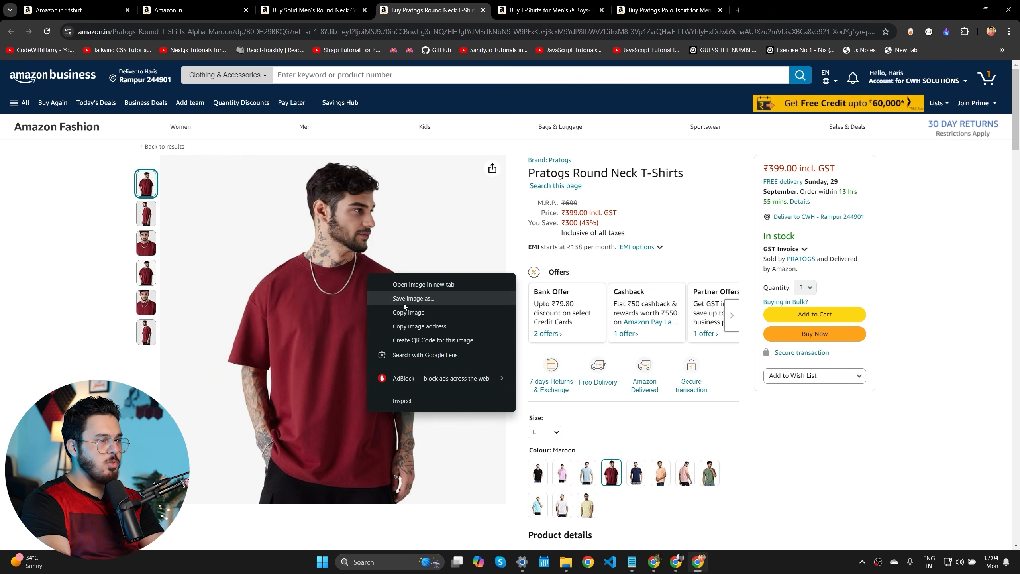
{"action": "left_click", "coordinate": [427, 328]}
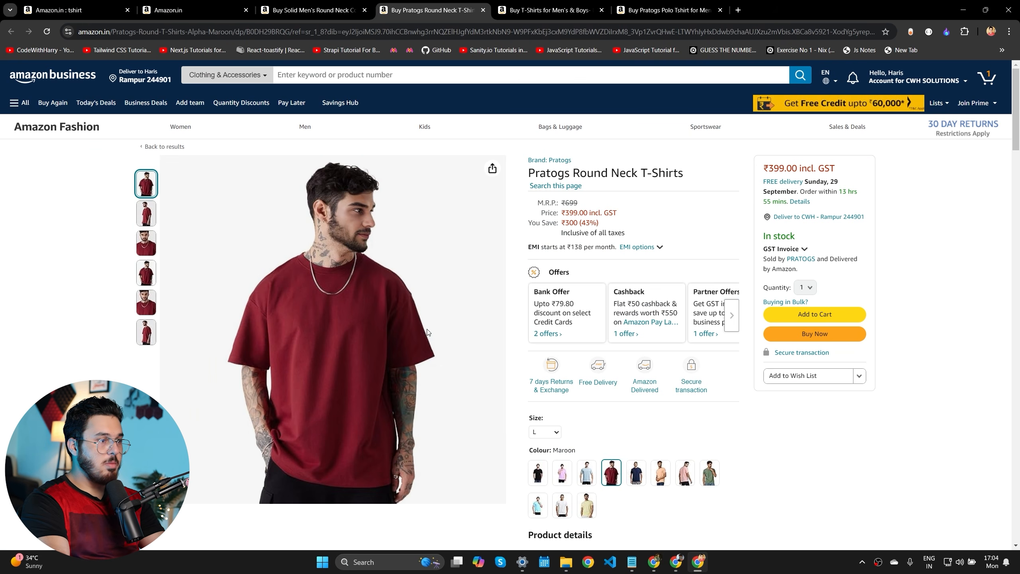
{"action": "left_click", "coordinate": [676, 562]}
{"action": "left_click", "coordinate": [150, 181]}
{"action": "key", "text": "ctrl+v"}
{"action": "left_click", "coordinate": [376, 285]}
{"action": "left_click_drag", "start_coordinate": [193, 139], "coordinate": [292, 220]}
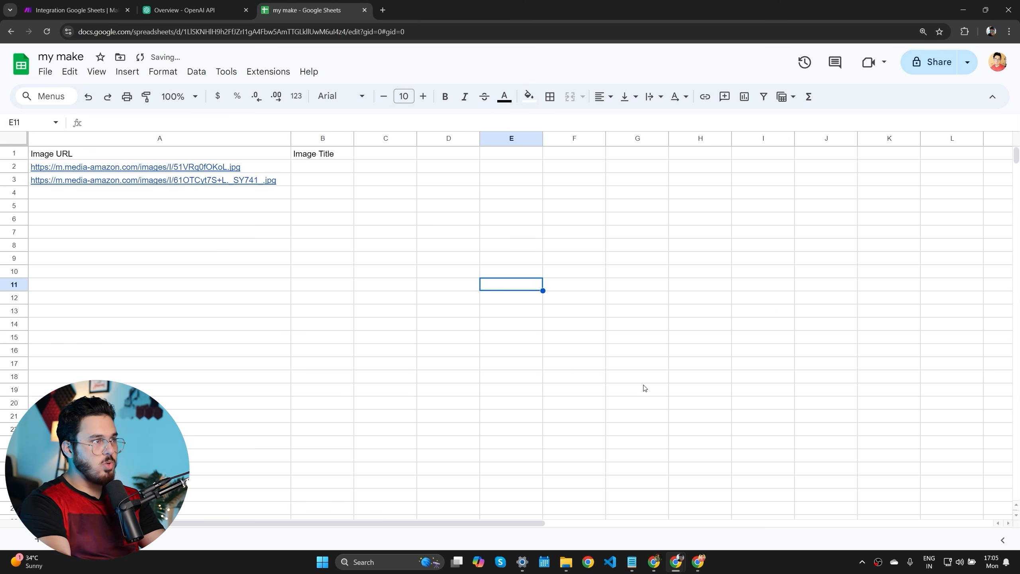
- Copy the image address from the T-Shirts for Men's & Boys page into cell A4 of the "my make" spreadsheet
{"action": "left_click", "coordinate": [698, 562]}
{"action": "left_click", "coordinate": [557, 10]}
{"action": "right_click", "coordinate": [408, 203]}
{"action": "left_click", "coordinate": [440, 256]}
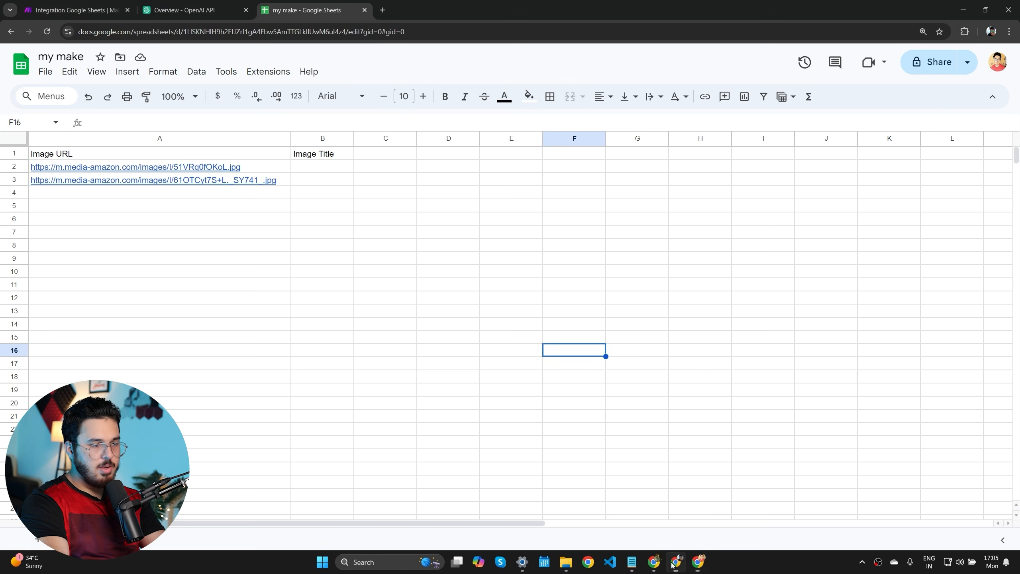
{"action": "left_click", "coordinate": [676, 562]}
{"action": "left_click", "coordinate": [201, 193]}
{"action": "key", "text": "ctrl+v"}
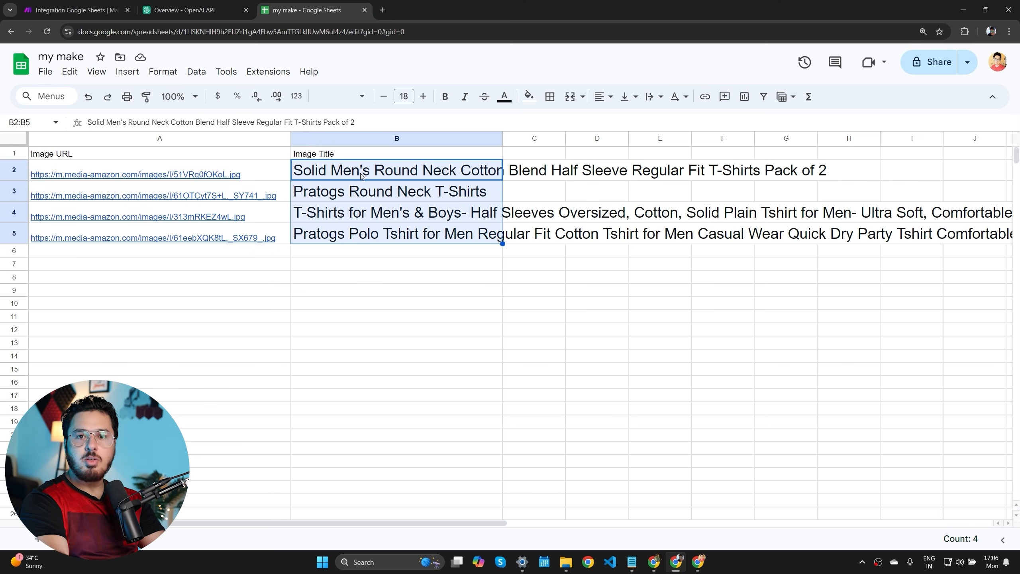
- Reduce the font size of the image titles in B2:B5 to roughly match the rest of the sheet
{"action": "left_click", "coordinate": [384, 97]}
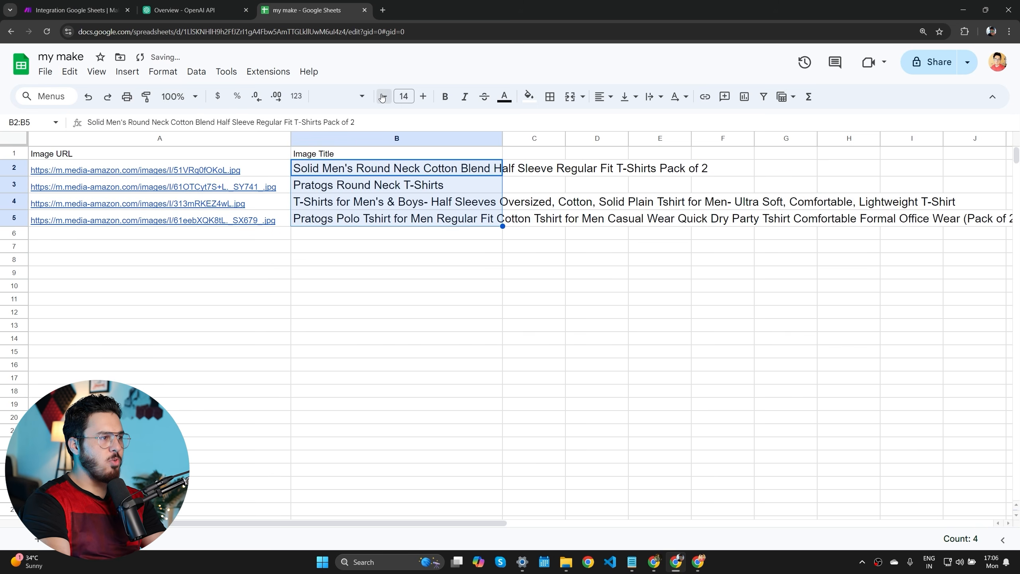
{"action": "left_click", "coordinate": [383, 96]}
{"action": "left_click", "coordinate": [384, 97]}
{"action": "left_click", "coordinate": [383, 96]}
{"action": "left_click", "coordinate": [384, 96]}
{"action": "left_click", "coordinate": [384, 96]}
{"action": "left_click", "coordinate": [384, 97]}
{"action": "left_click", "coordinate": [422, 96]}
{"action": "left_click", "coordinate": [422, 96]}
{"action": "left_click", "coordinate": [474, 333]}
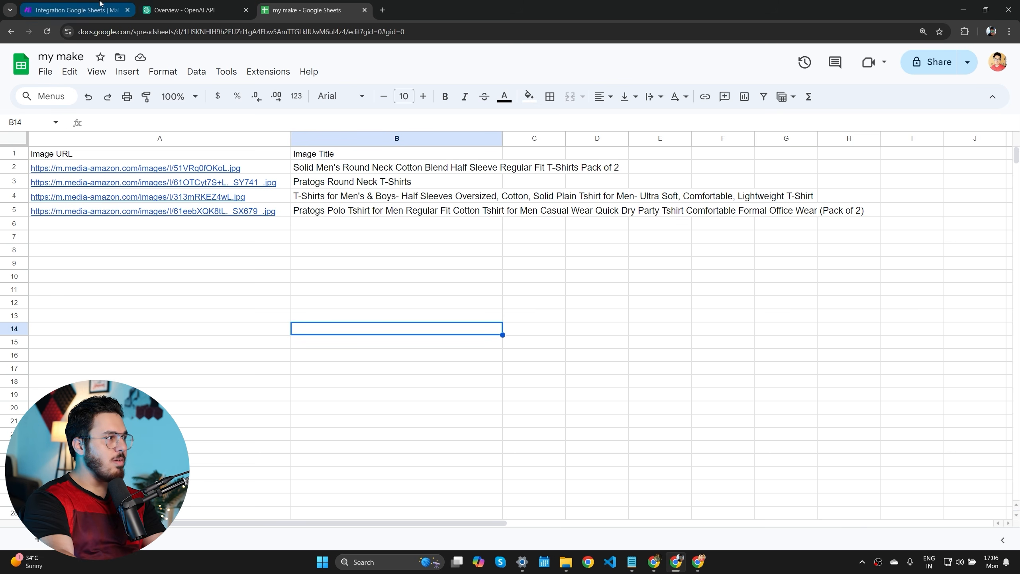
- In the Make scenario, set the Watch New Rows trigger to Sheet1 with a limit of 2 and start from All
{"action": "left_click", "coordinate": [76, 10]}
{"action": "left_click", "coordinate": [649, 292]}
{"action": "left_click", "coordinate": [652, 312]}
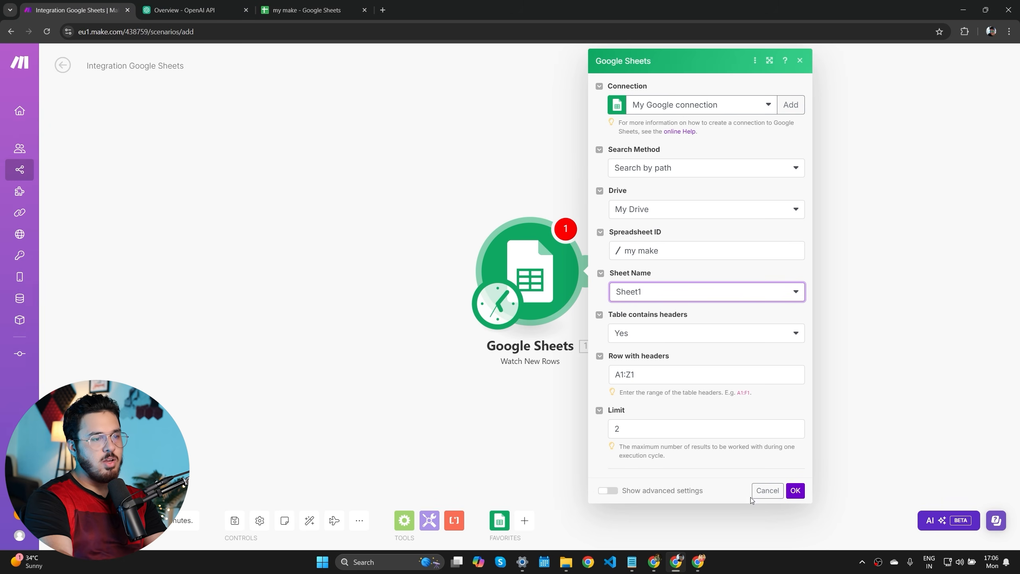
{"action": "left_click", "coordinate": [633, 429]}
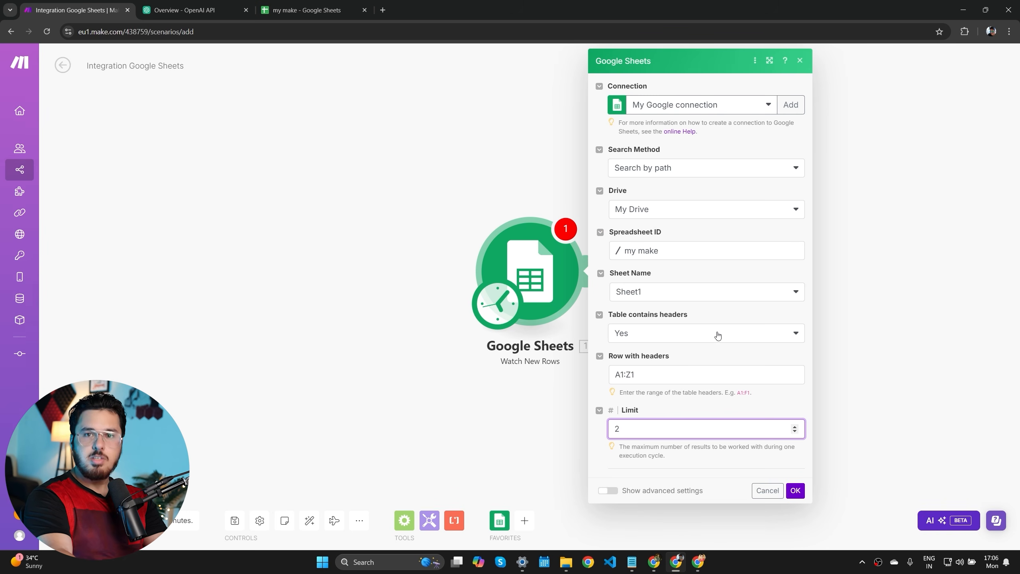
{"action": "left_click", "coordinate": [795, 491]}
{"action": "left_click", "coordinate": [614, 294]}
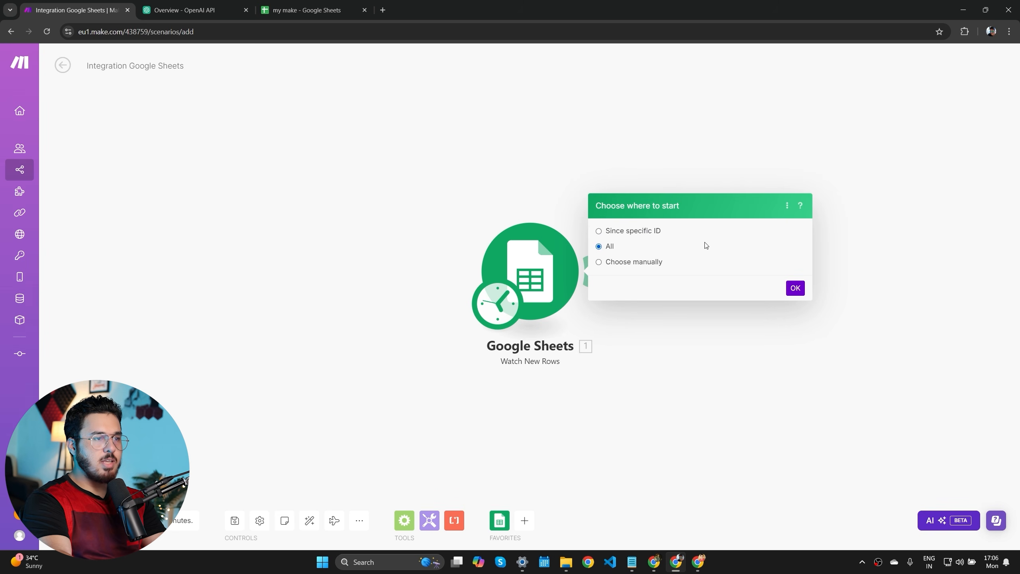
{"action": "left_click", "coordinate": [802, 294]}
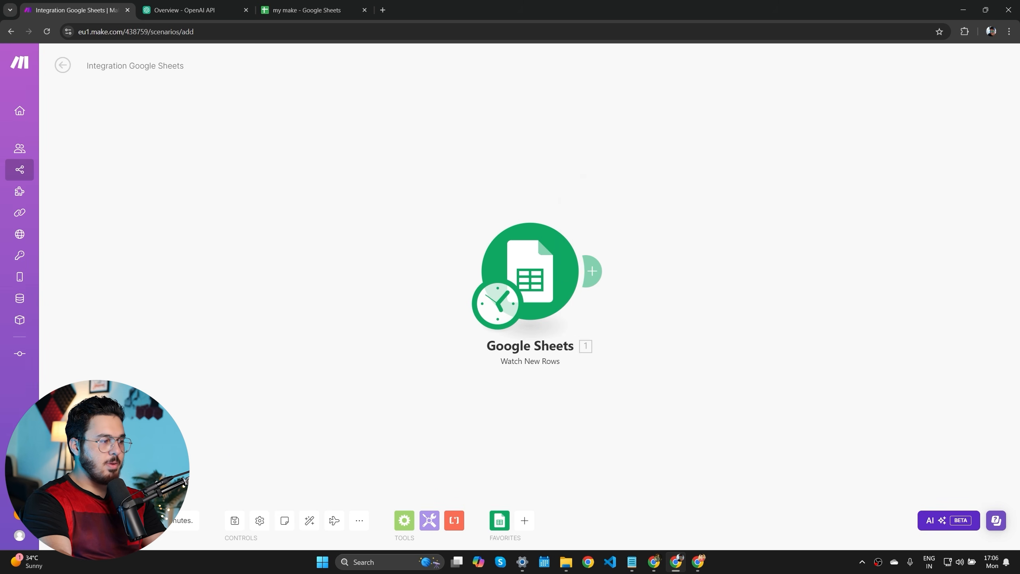
- Run the scenario three times, examine the row bundles it outputs, and compare them with the "my make" sheet
{"action": "left_click", "coordinate": [83, 521]}
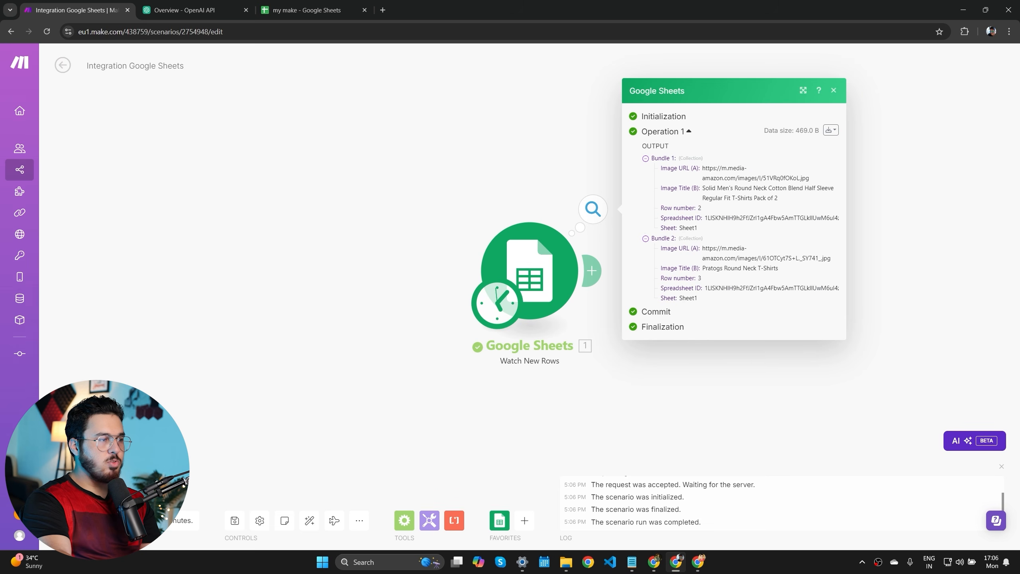
{"action": "left_click", "coordinate": [79, 521]}
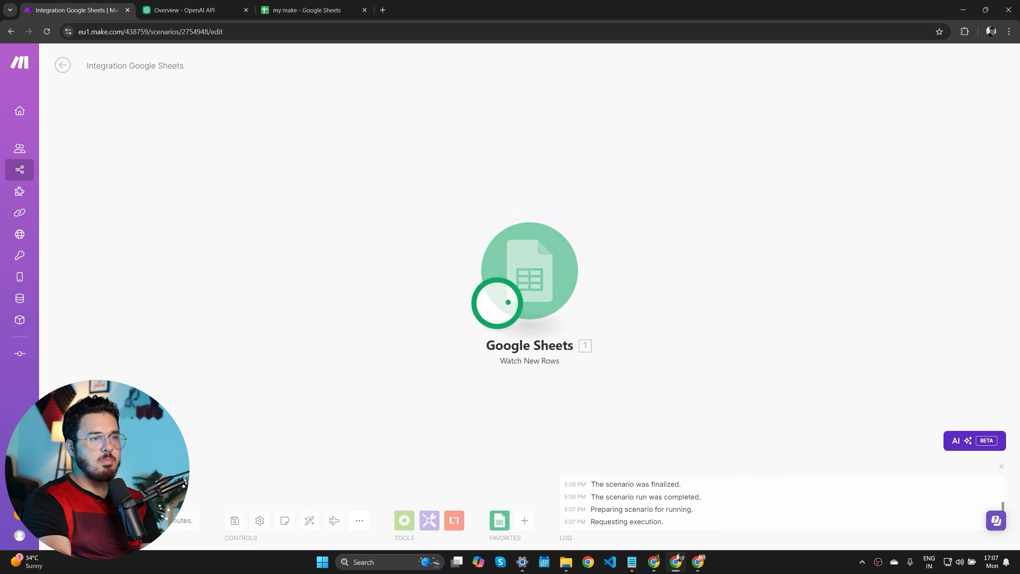
{"action": "left_click", "coordinate": [596, 212]}
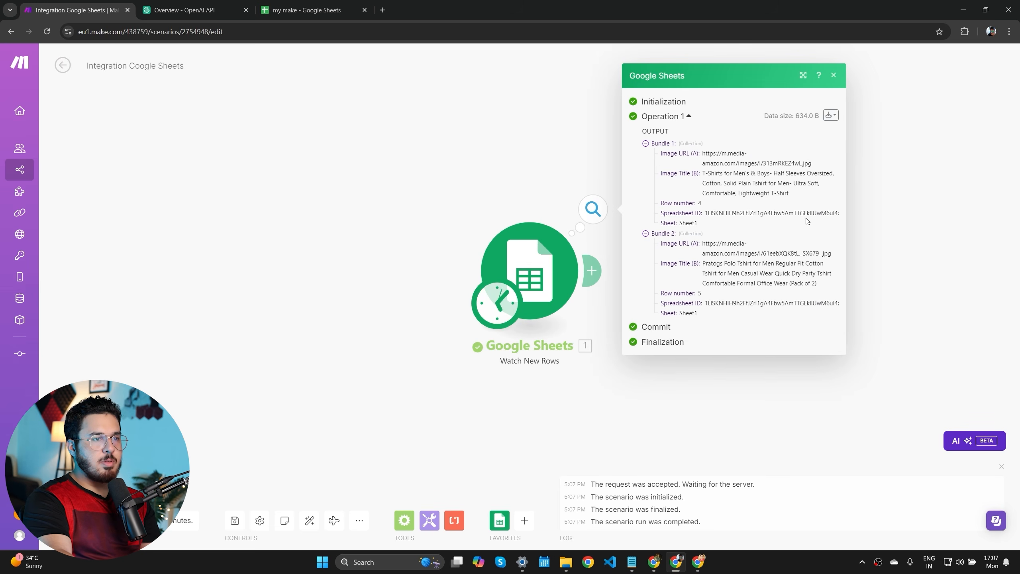
{"action": "triple_click", "coordinate": [712, 173]}
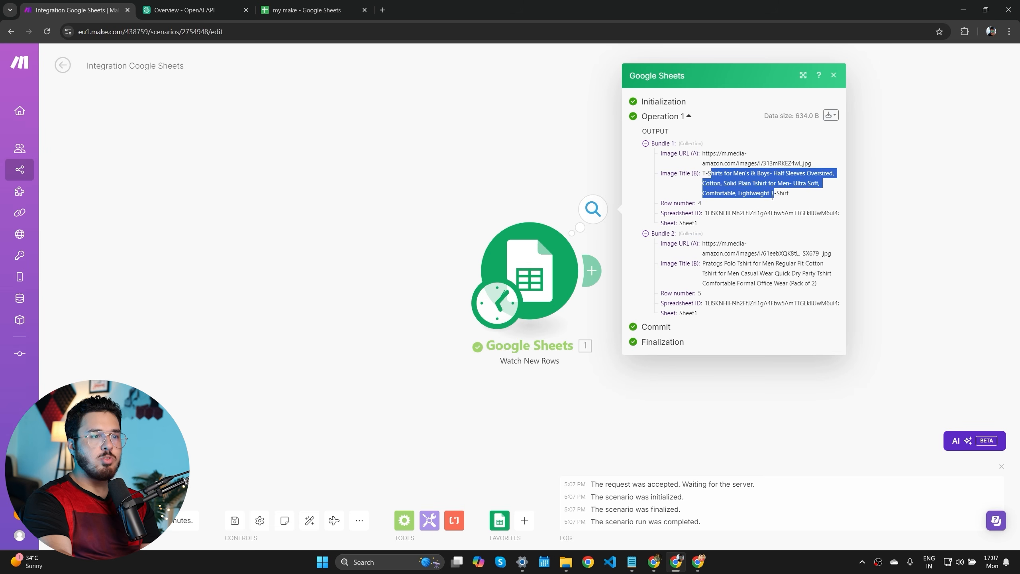
{"action": "left_click_drag", "start_coordinate": [736, 253], "coordinate": [766, 294]}
{"action": "left_click", "coordinate": [79, 520]}
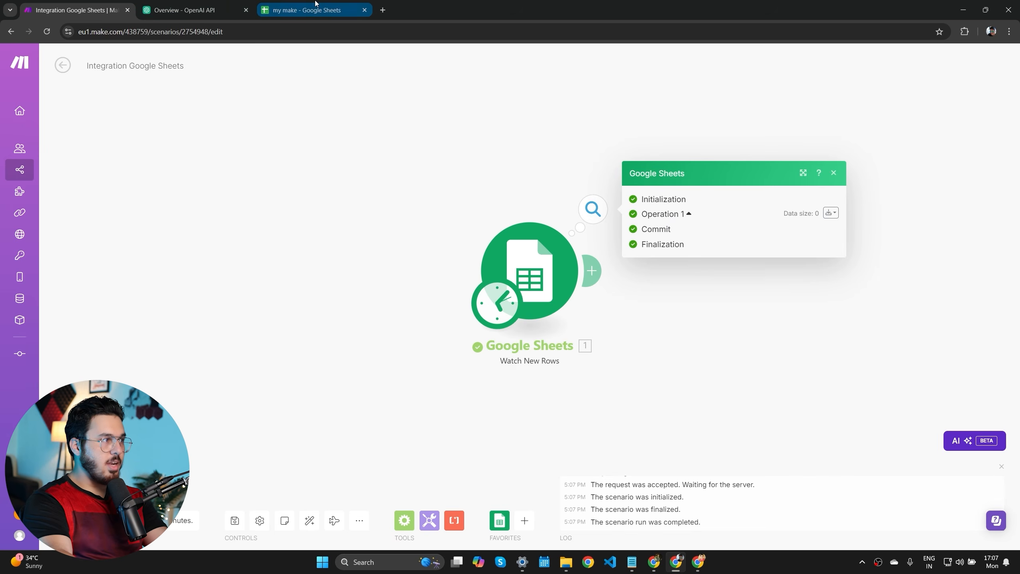
{"action": "left_click", "coordinate": [287, 4]}
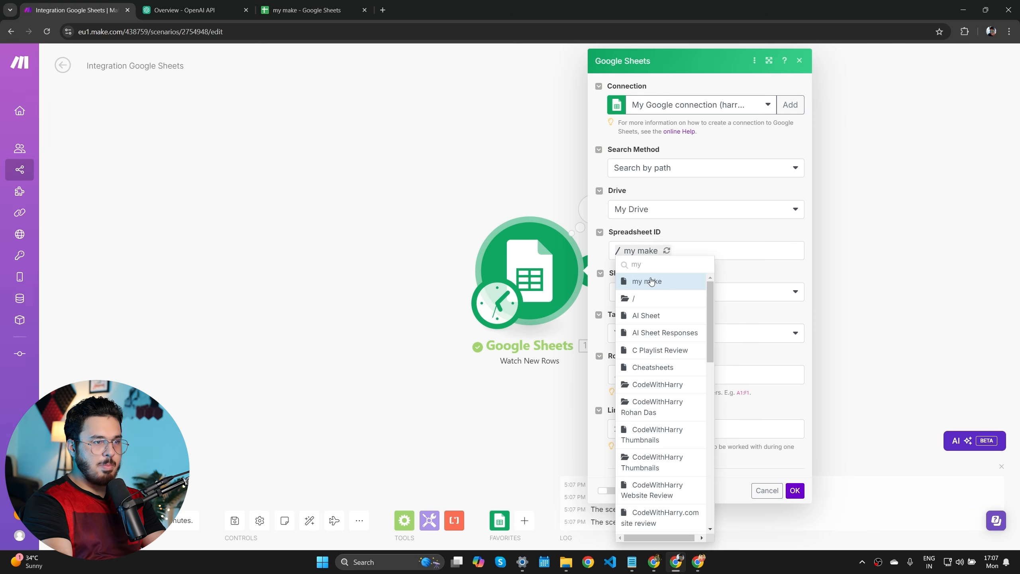
- Reselect the "my make" spreadsheet in the Google Sheets trigger, keep Sheet1, and save the module settings
{"action": "left_click", "coordinate": [652, 281]}
{"action": "left_click", "coordinate": [651, 297]}
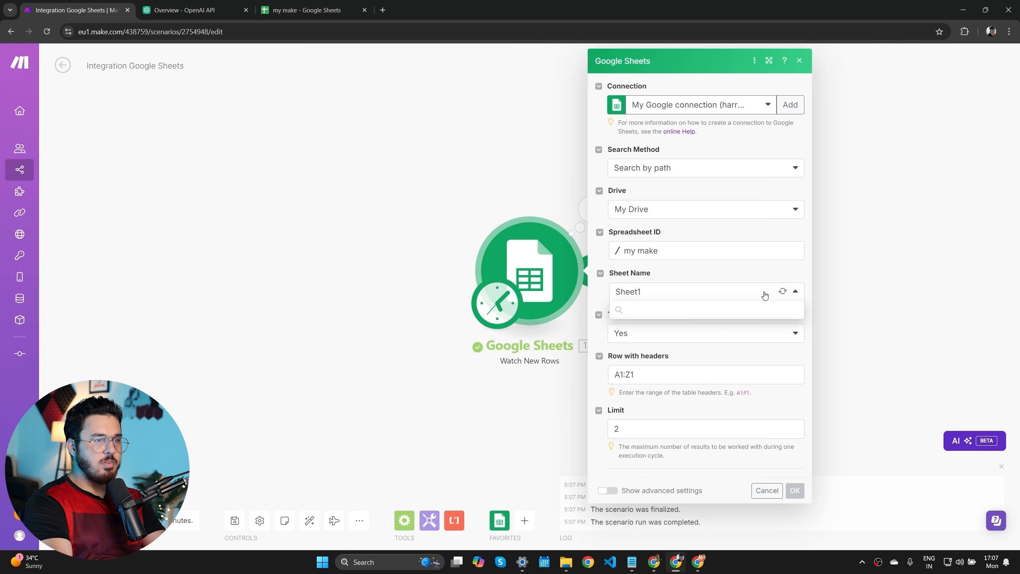
{"action": "left_click", "coordinate": [794, 490]}
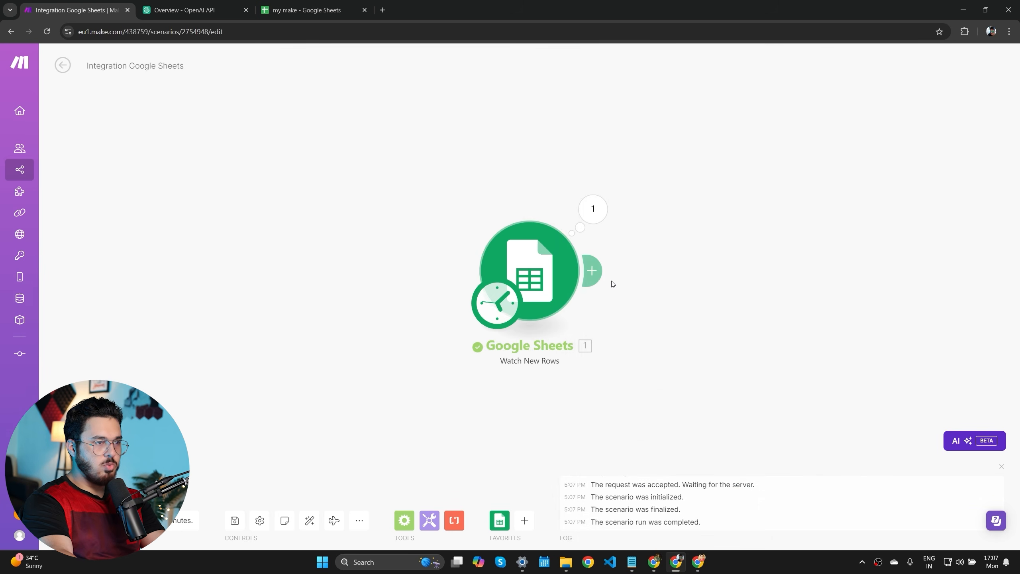
- Add an OpenAI module with the Create a Completion (Prompt) action after the Google Sheets trigger
{"action": "left_click", "coordinate": [593, 272]}
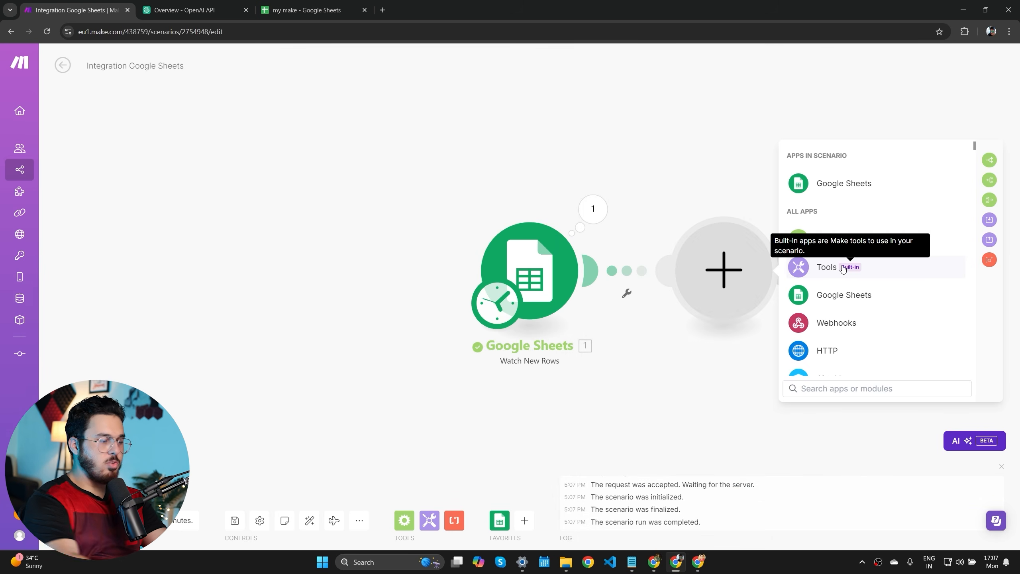
{"action": "type", "text": "openai"}
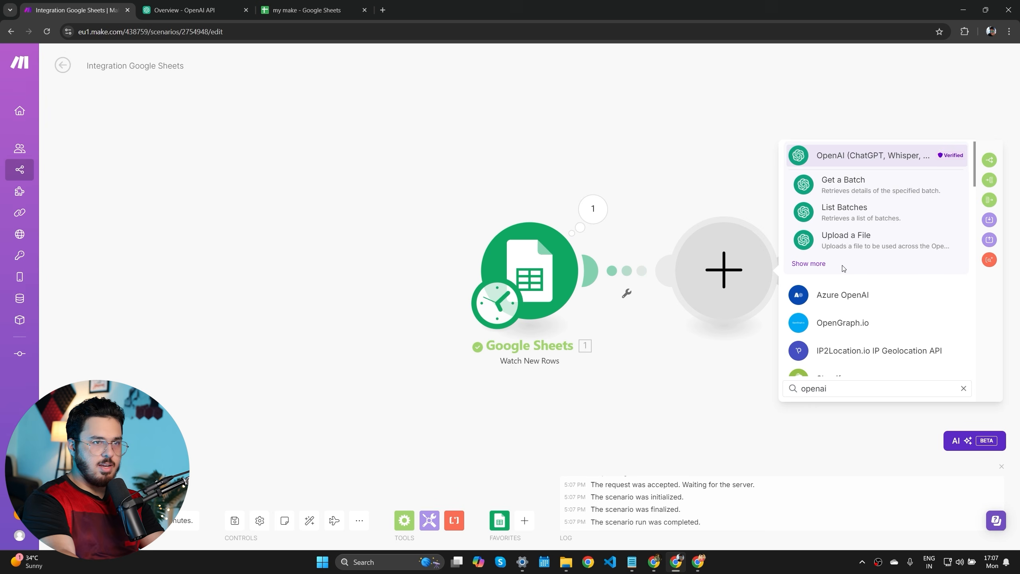
{"action": "left_click", "coordinate": [869, 156]}
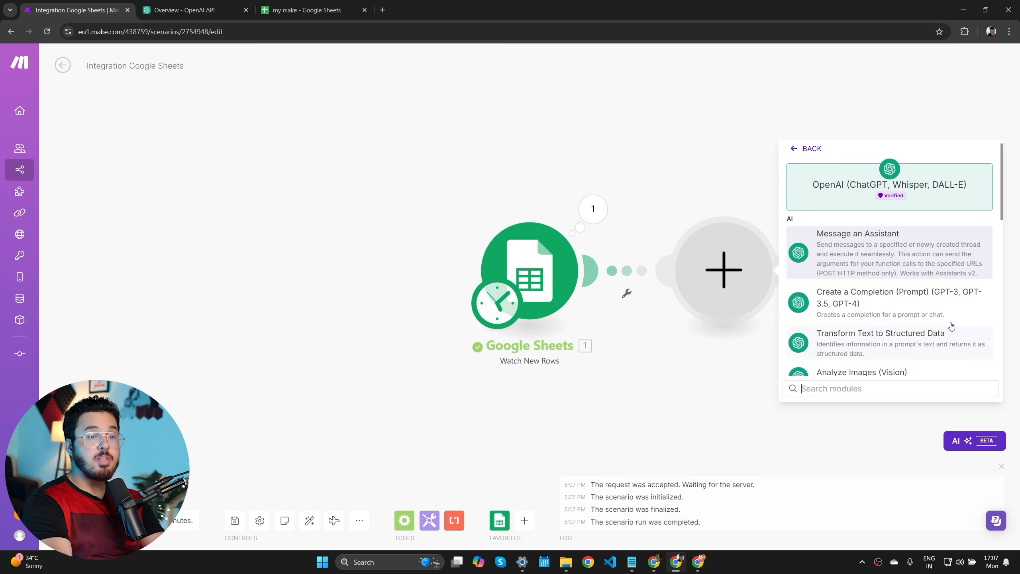
{"action": "left_click", "coordinate": [888, 315]}
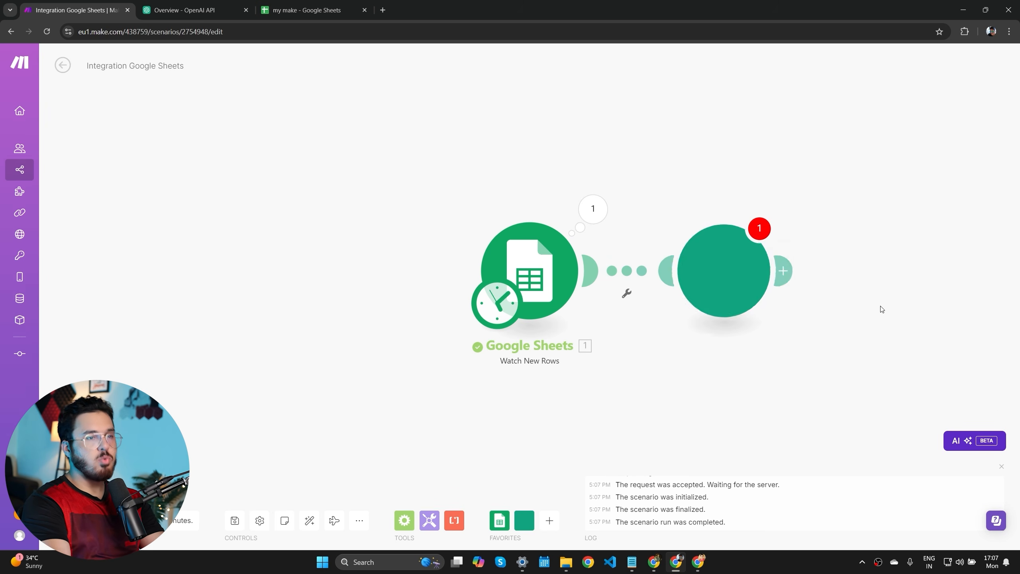
- Configure the OpenAI module for Create a Chat Completion (GPT Models) with the gpt-3.5-turbo model and Max Tokens set to 0
{"action": "left_click", "coordinate": [845, 216]}
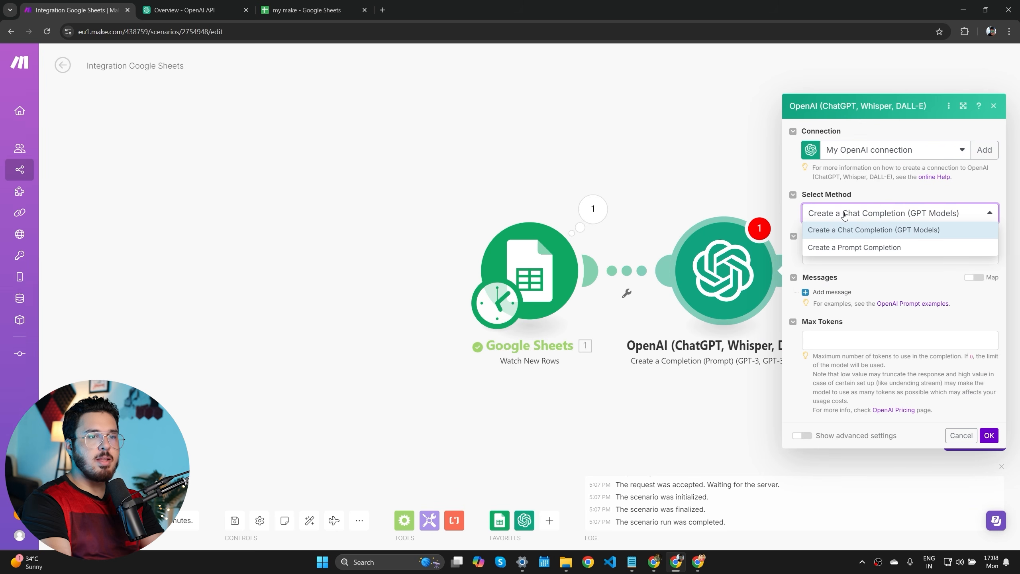
{"action": "left_click", "coordinate": [871, 234]}
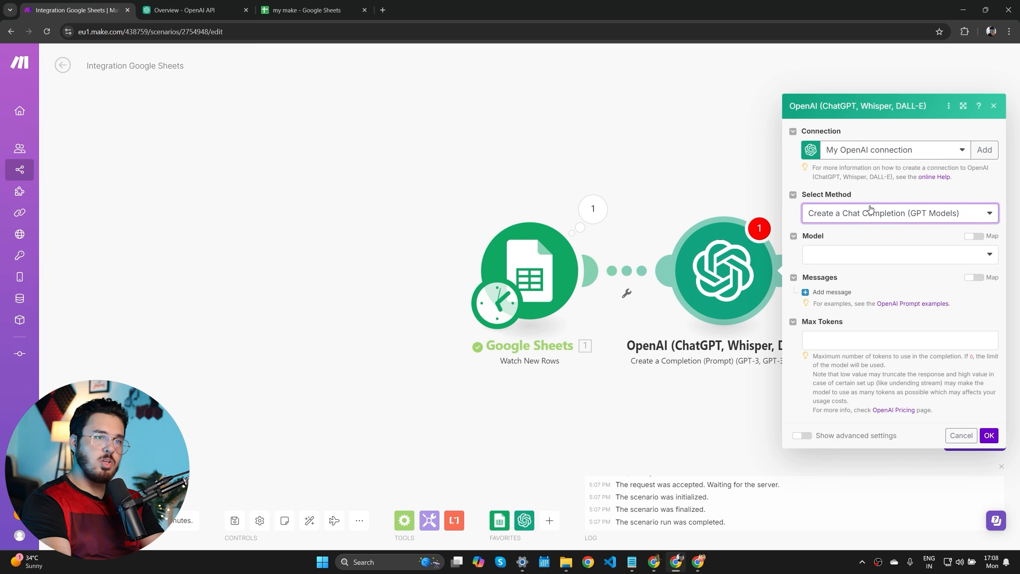
{"action": "left_click", "coordinate": [852, 254]}
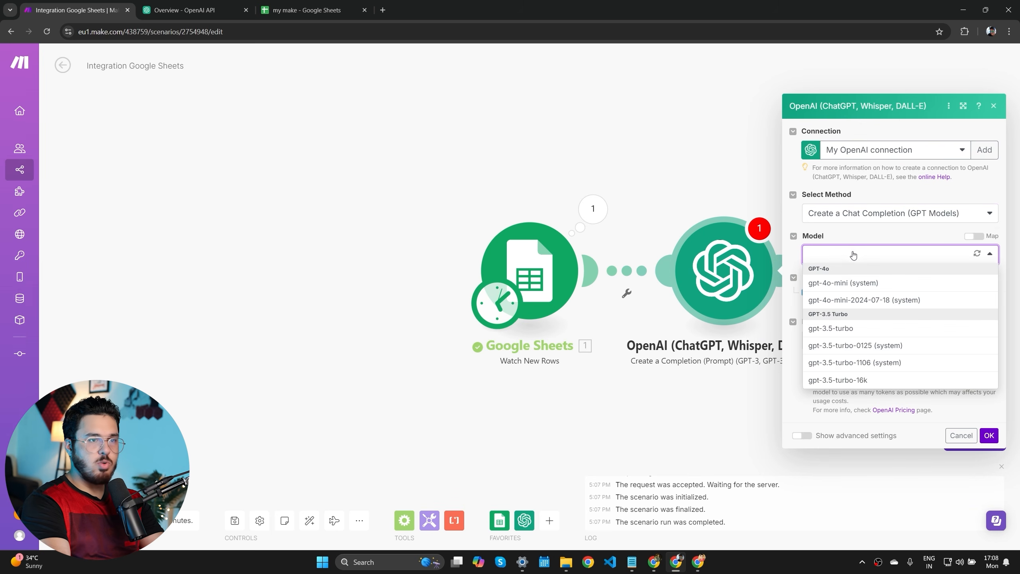
{"action": "left_click", "coordinate": [848, 328]}
{"action": "left_click", "coordinate": [832, 341]}
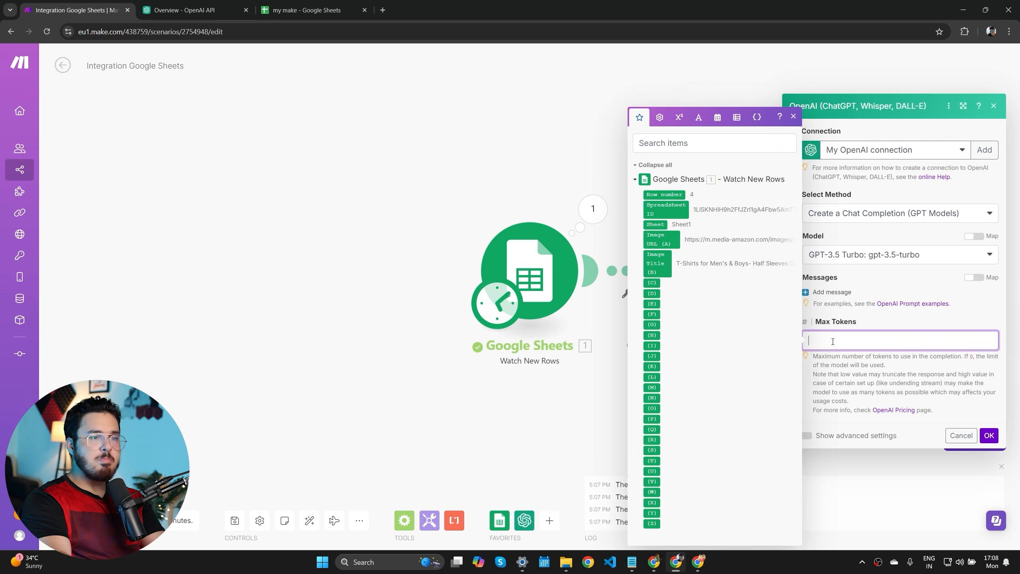
{"action": "type", "text": "0"}
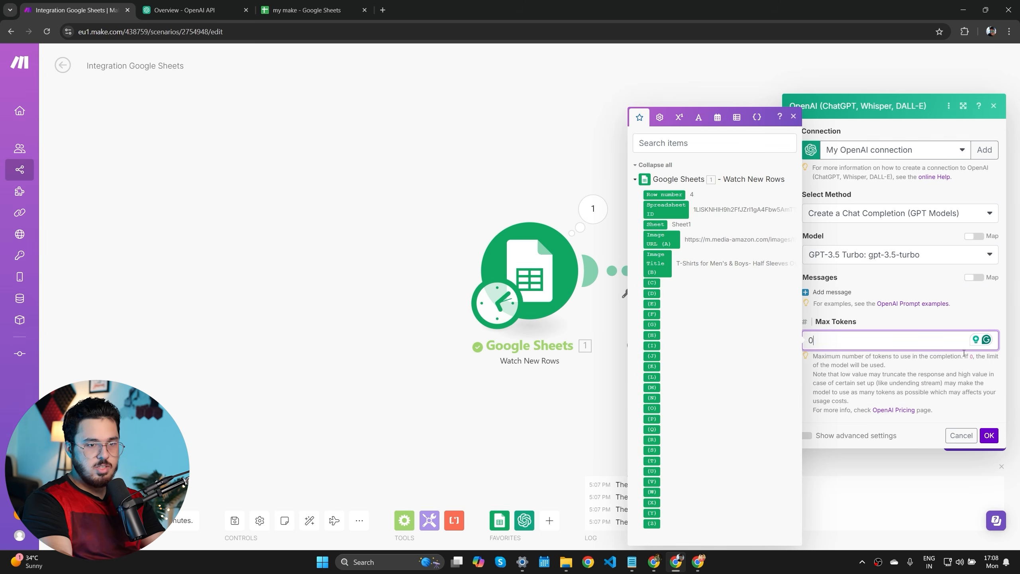
{"action": "left_click", "coordinate": [868, 361]}
{"action": "left_click_drag", "start_coordinate": [810, 367], "coordinate": [883, 365]}
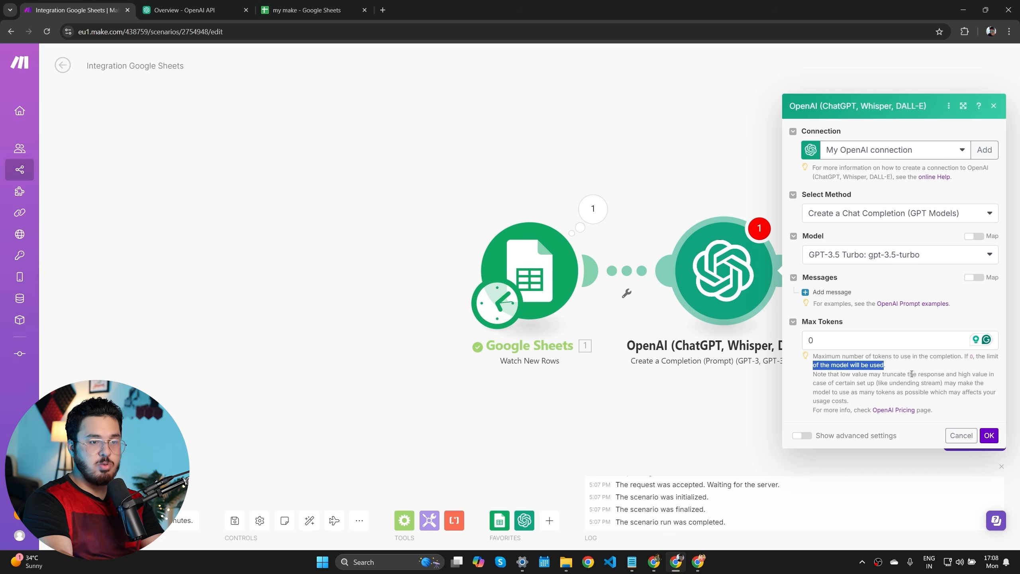
- Add a message with the System role to the OpenAI chat completion
{"action": "left_click", "coordinate": [831, 292]}
{"action": "left_click", "coordinate": [856, 280]}
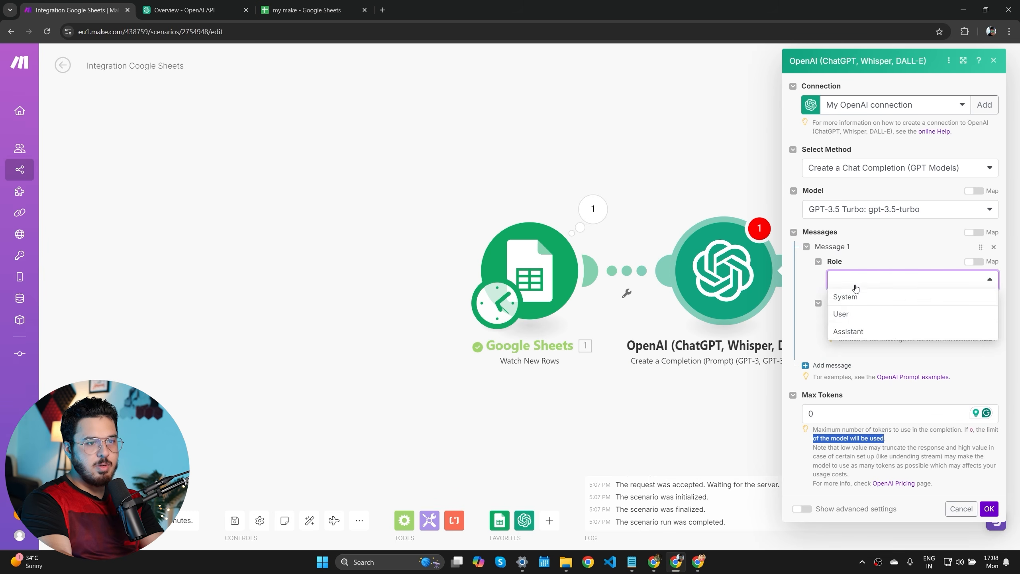
{"action": "left_click", "coordinate": [858, 297]}
- Set the message content to "Create an Instagram promotional post for" plus an arrow and the sheet's Image Title (B) value, and save the OpenAI module
{"action": "left_click", "coordinate": [872, 325]}
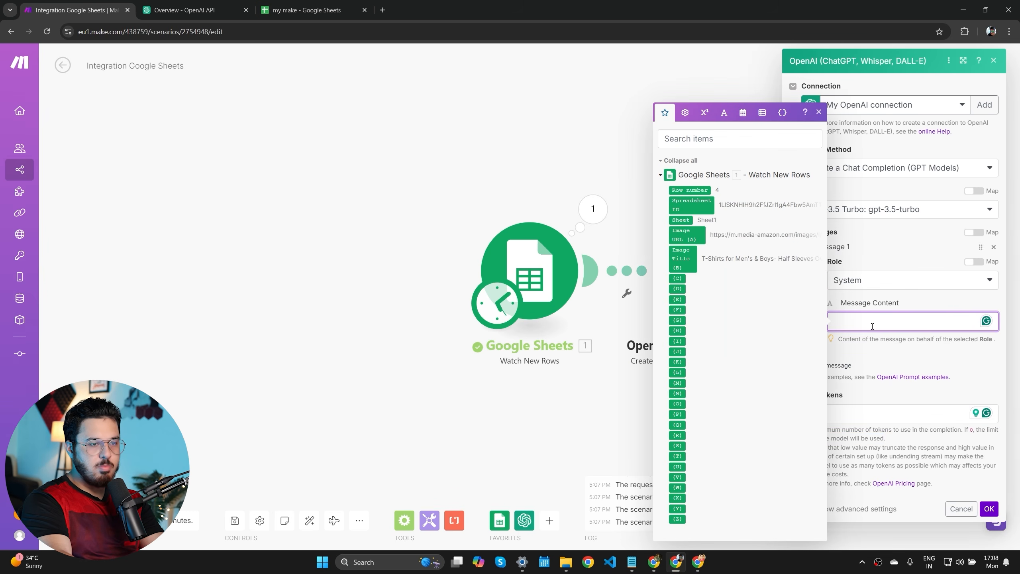
{"action": "type", "text": "Create a p"}
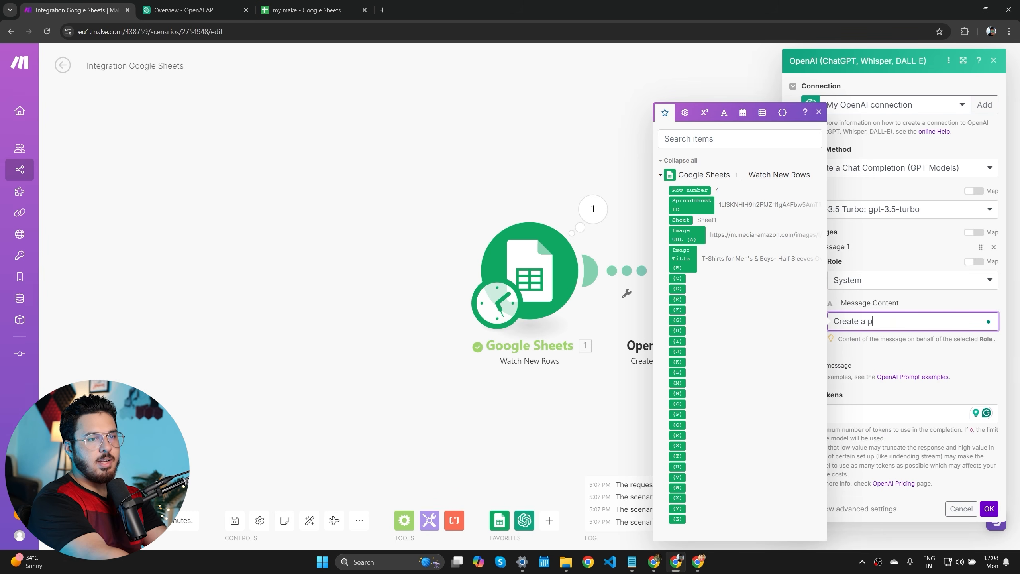
{"action": "key", "text": "BackSpace"}
{"action": "key", "text": "BackSpace"}
{"action": "type", "text": "n instagram promotional post for"}
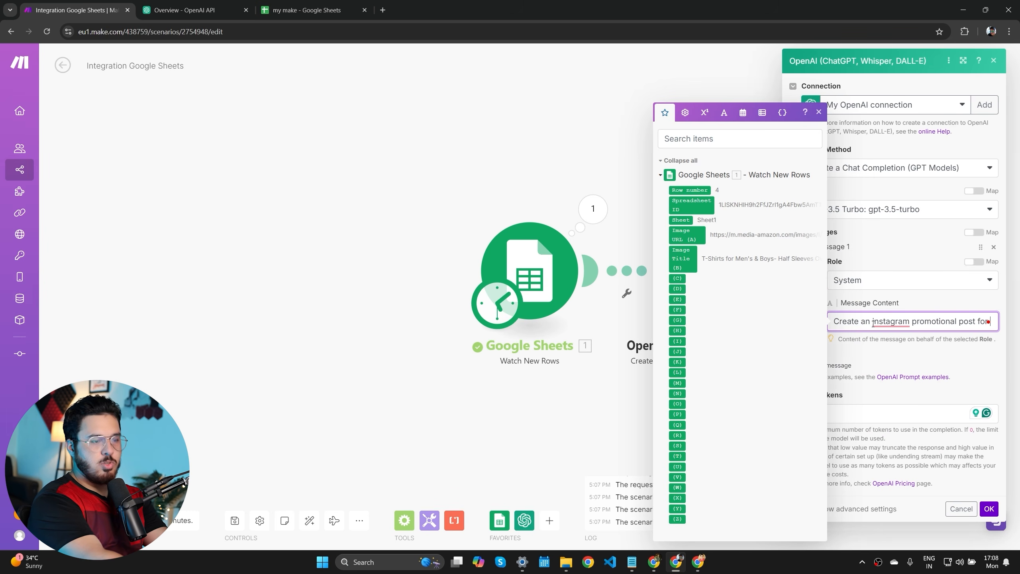
{"action": "type", "text": " -->"}
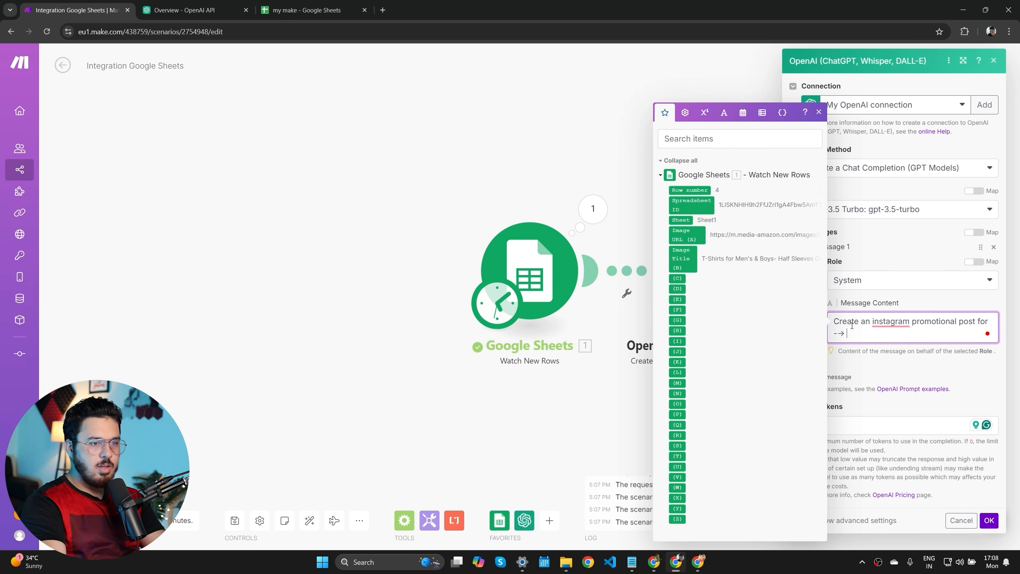
{"action": "left_click", "coordinate": [683, 258]}
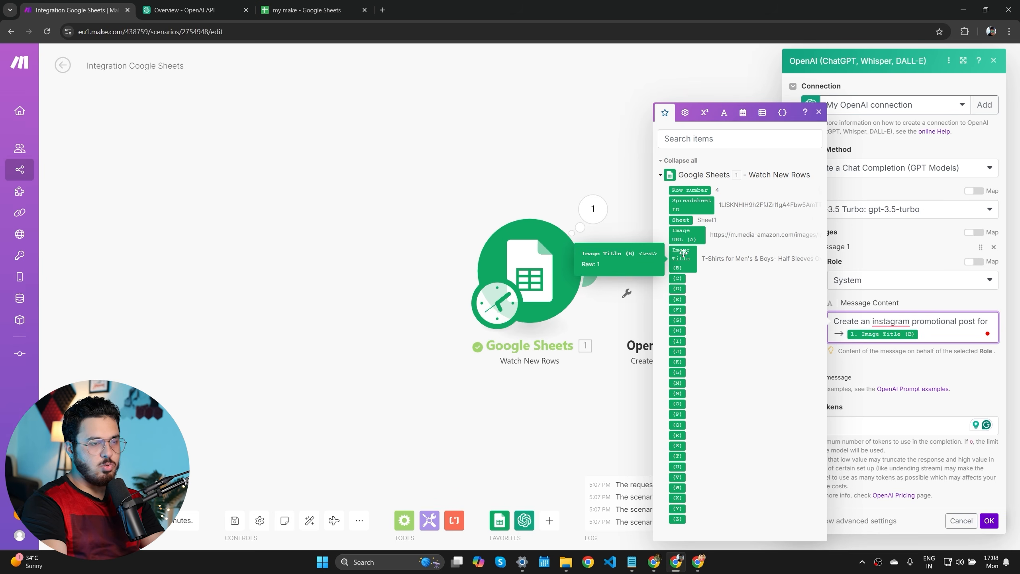
{"action": "right_click", "coordinate": [890, 324]}
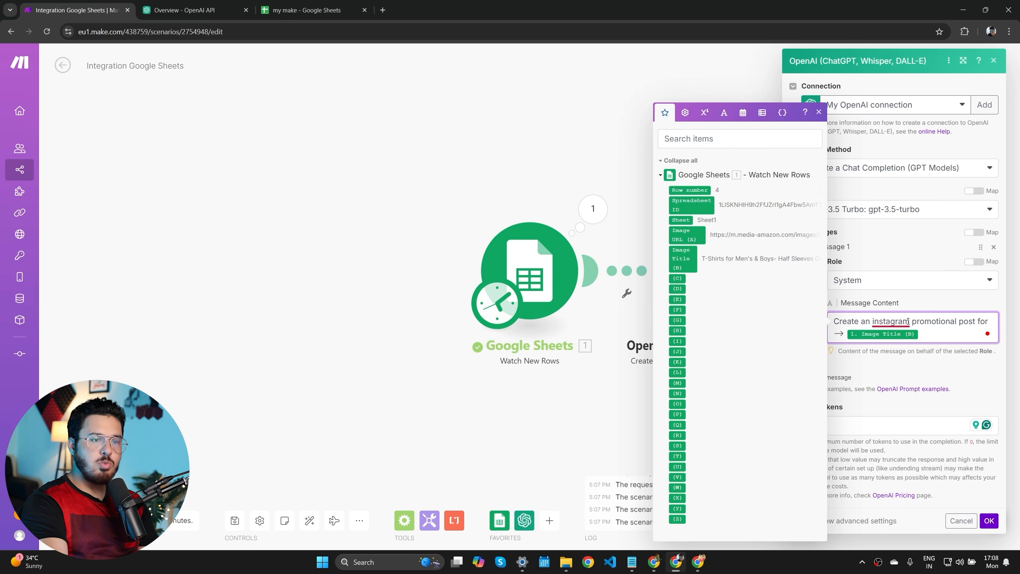
{"action": "left_click", "coordinate": [879, 347]}
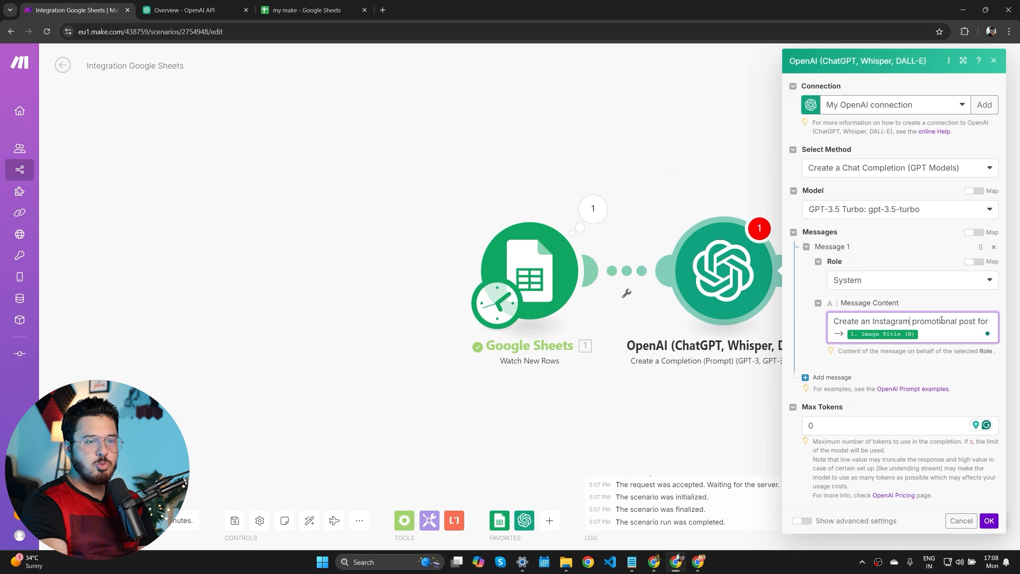
{"action": "left_click", "coordinate": [989, 520]}
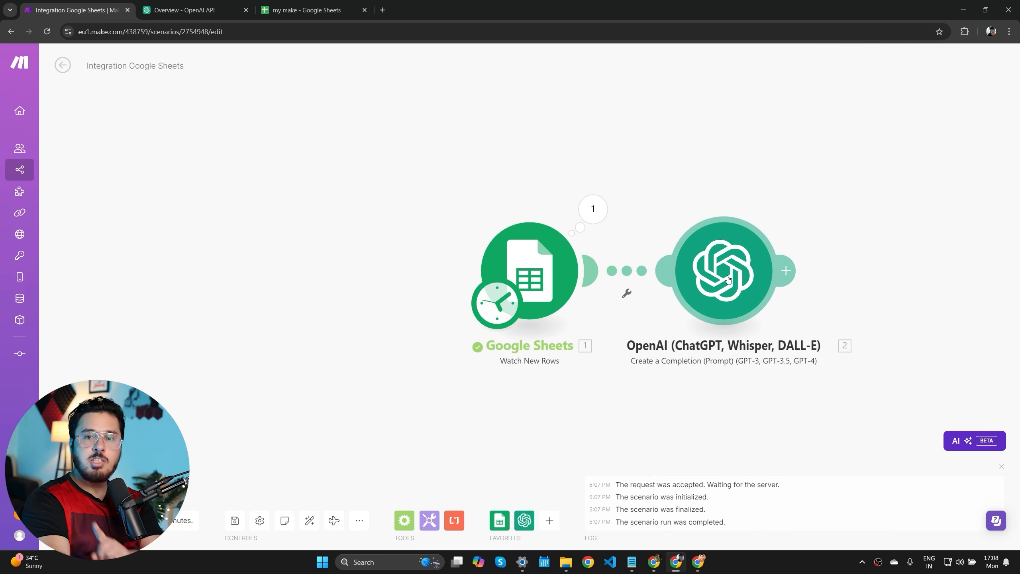
- Reopen the OpenAI module, examine the fields needed for a new connection, and close that form without creating one
{"action": "left_click", "coordinate": [728, 279]}
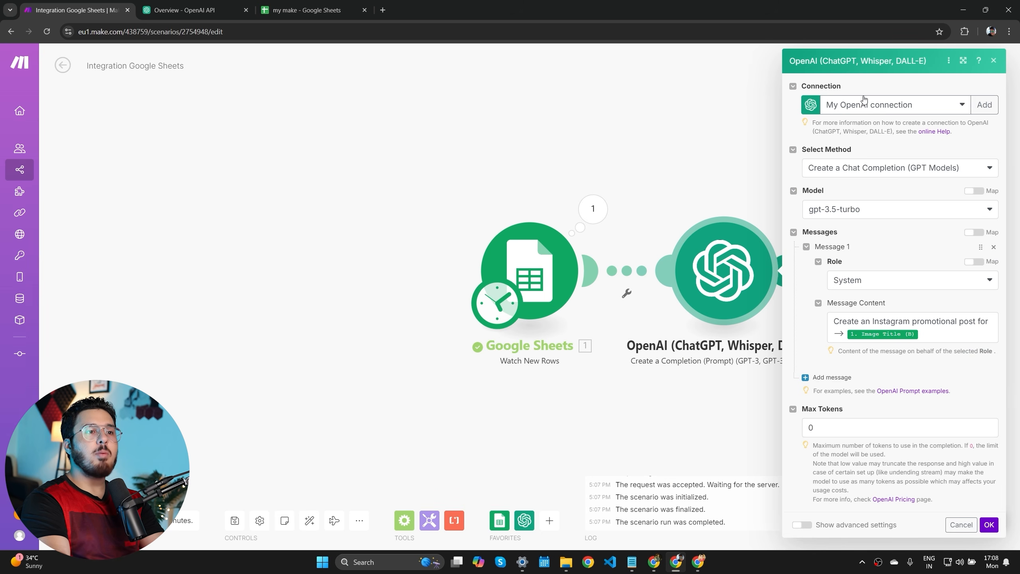
{"action": "left_click", "coordinate": [980, 105]}
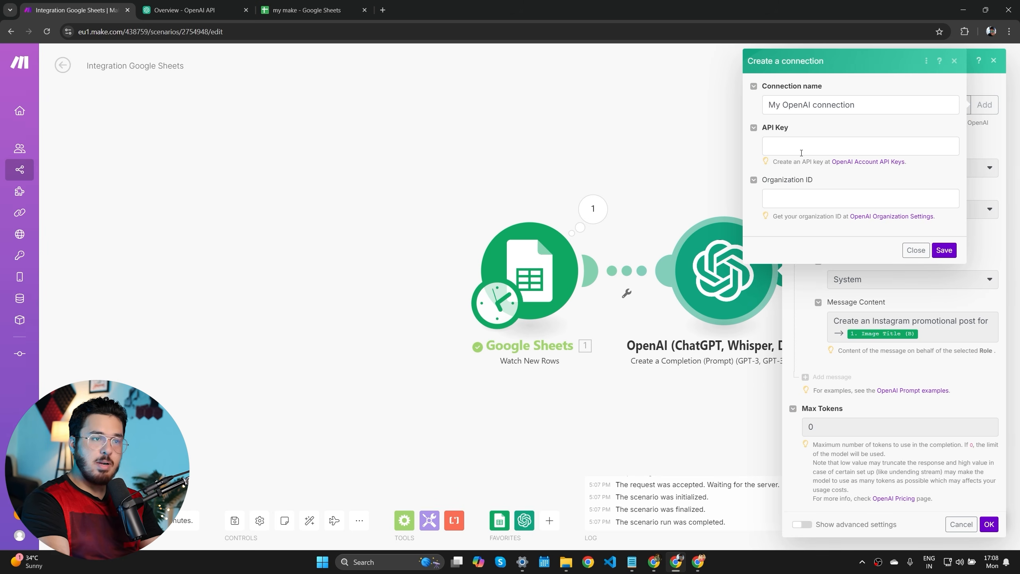
{"action": "left_click", "coordinate": [916, 250]}
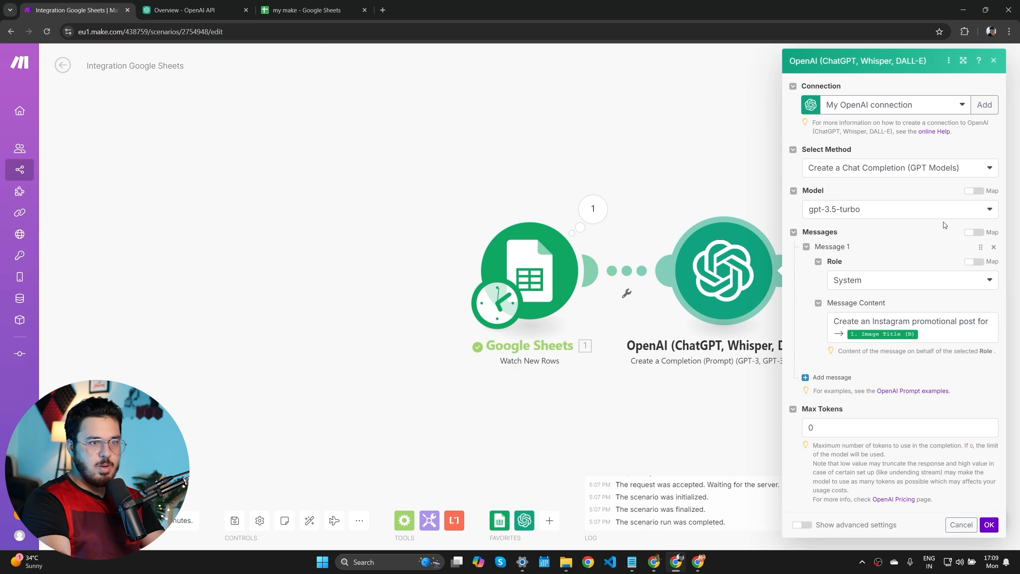
- View the user and project API keys in the OpenAI platform settings, return to the Make scenario, and close the OpenAI module
{"action": "left_click", "coordinate": [189, 10]}
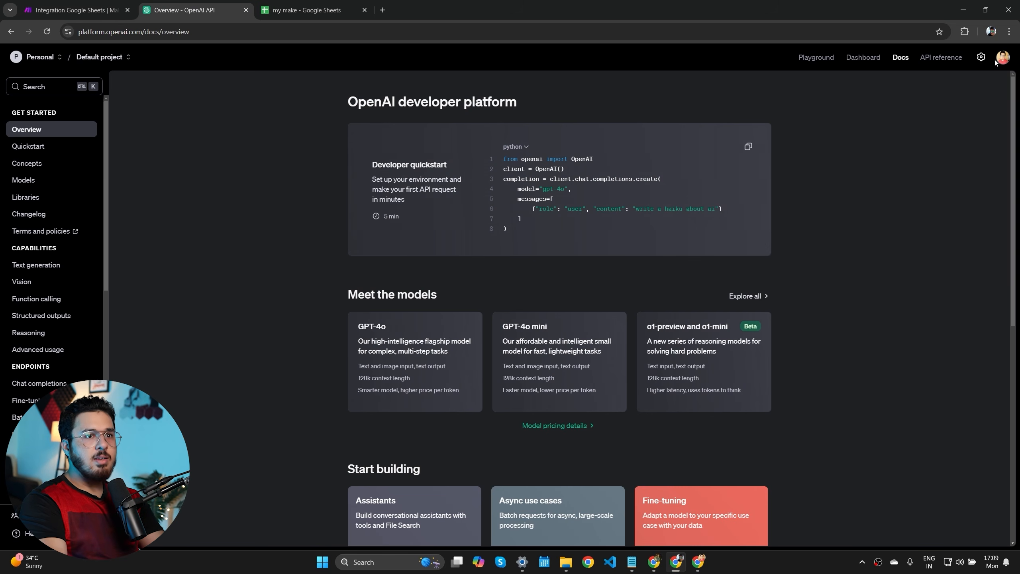
{"action": "left_click", "coordinate": [982, 58]}
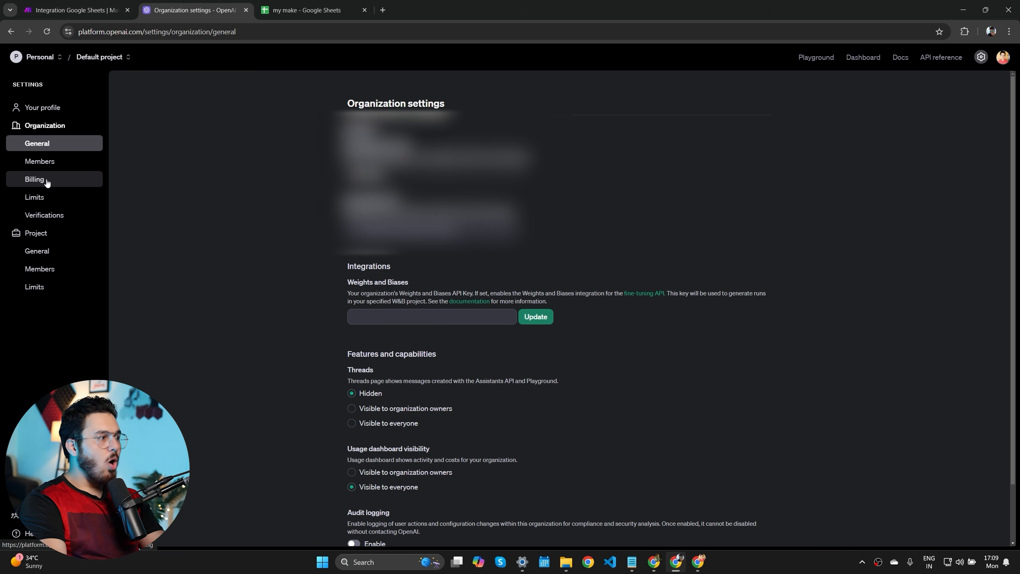
{"action": "left_click", "coordinate": [40, 107]}
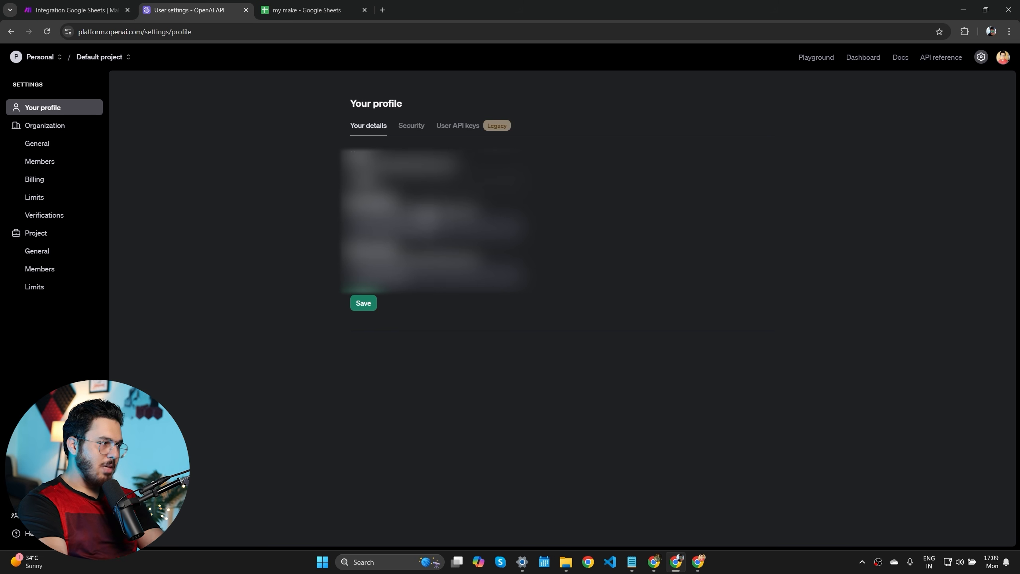
{"action": "left_click", "coordinate": [461, 126]}
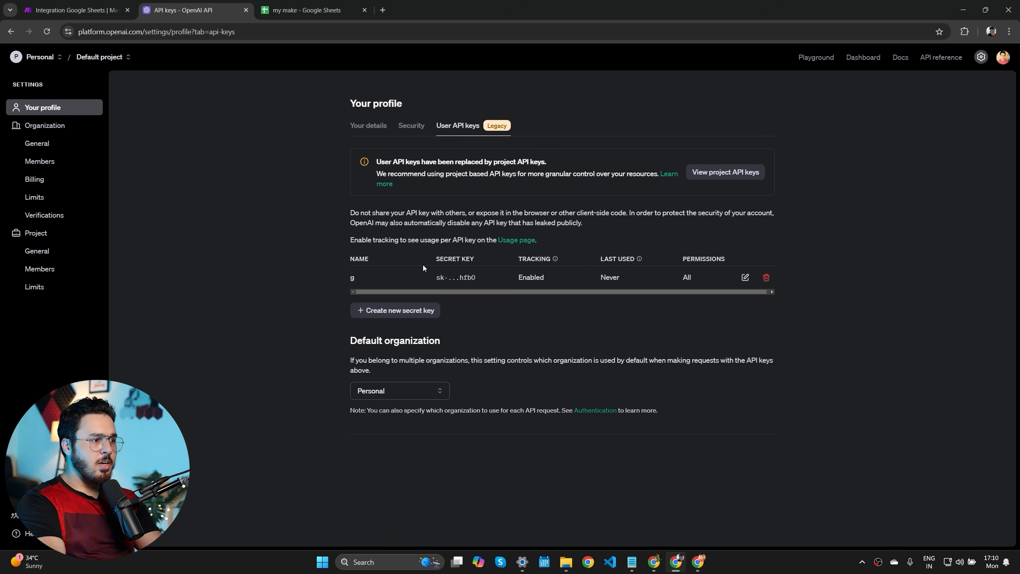
{"action": "left_click", "coordinate": [726, 172]}
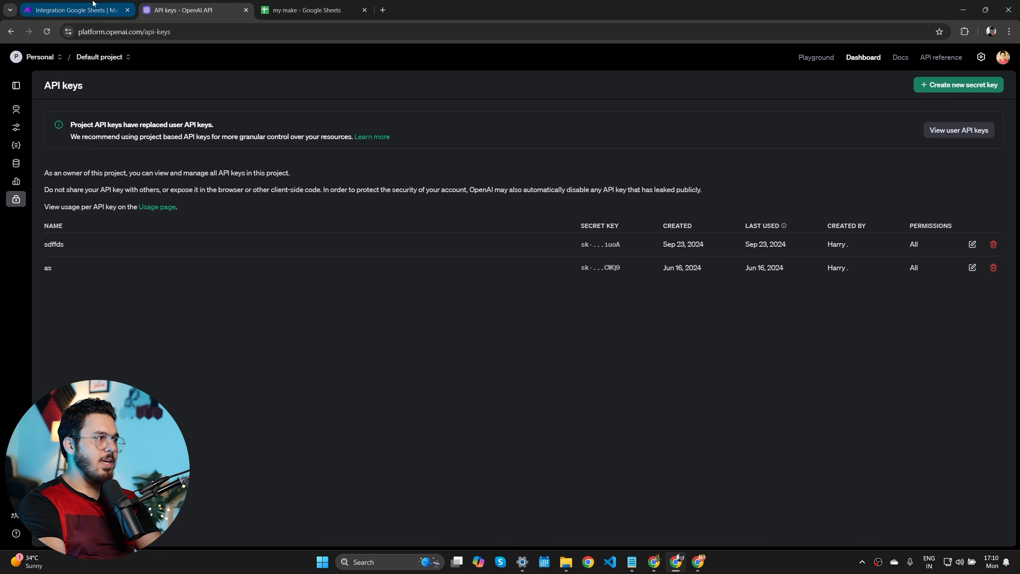
{"action": "left_click", "coordinate": [305, 10]}
{"action": "left_click", "coordinate": [55, 5]}
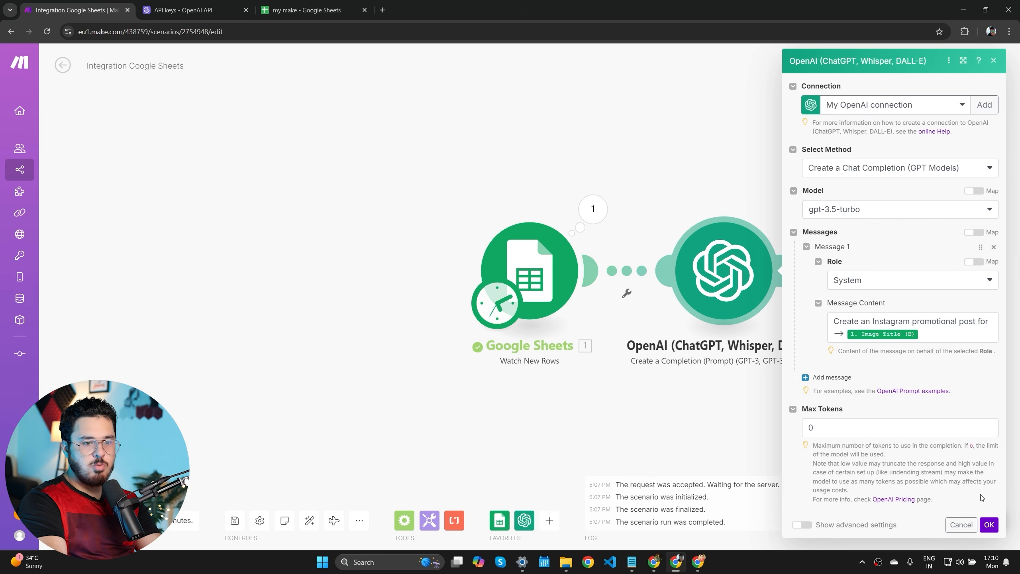
{"action": "left_click", "coordinate": [989, 524]}
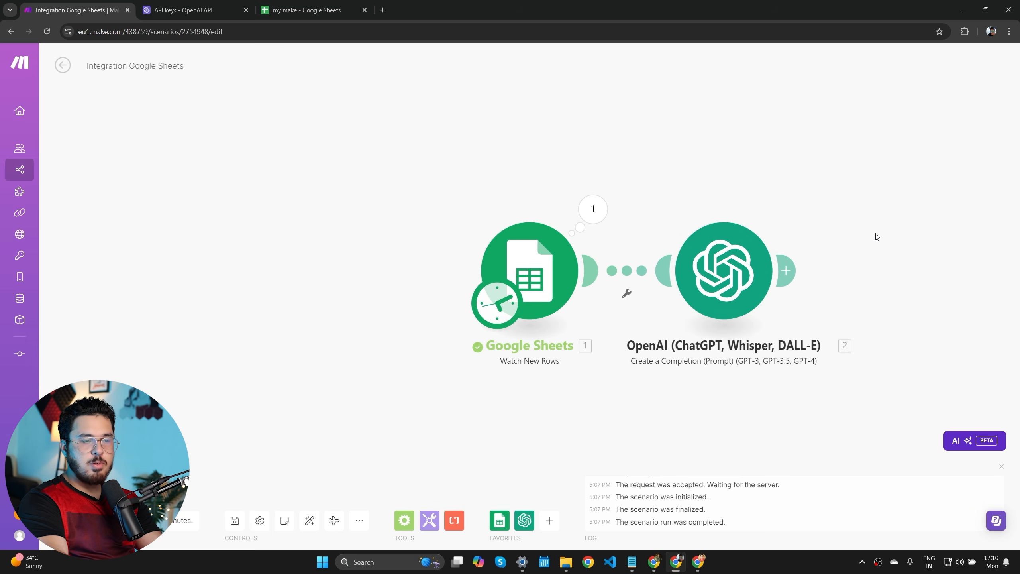
- Add an Instagram for Business module with the Create a Photo Post action after the OpenAI module
{"action": "left_click", "coordinate": [788, 271]}
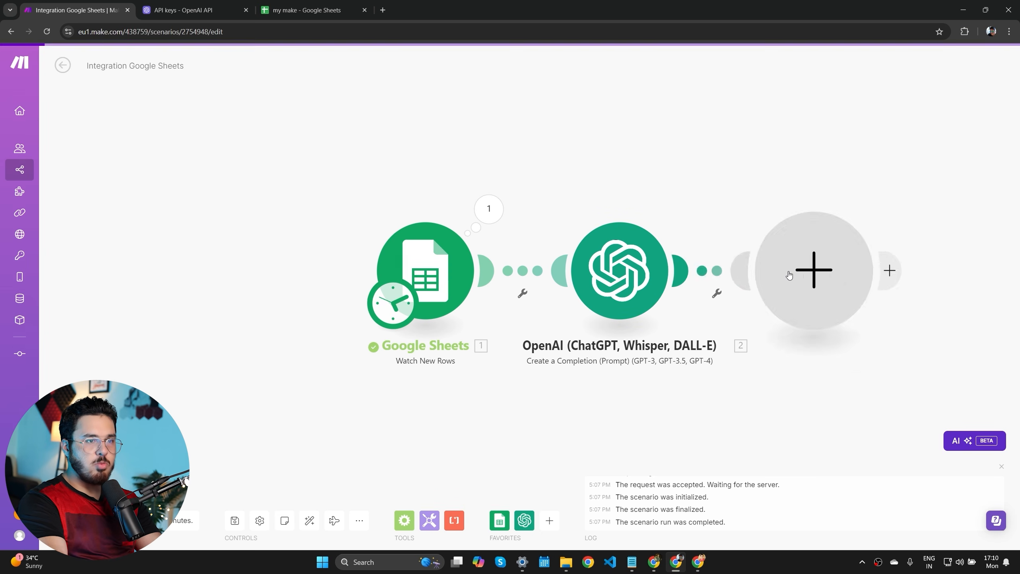
{"action": "type", "text": "ins"}
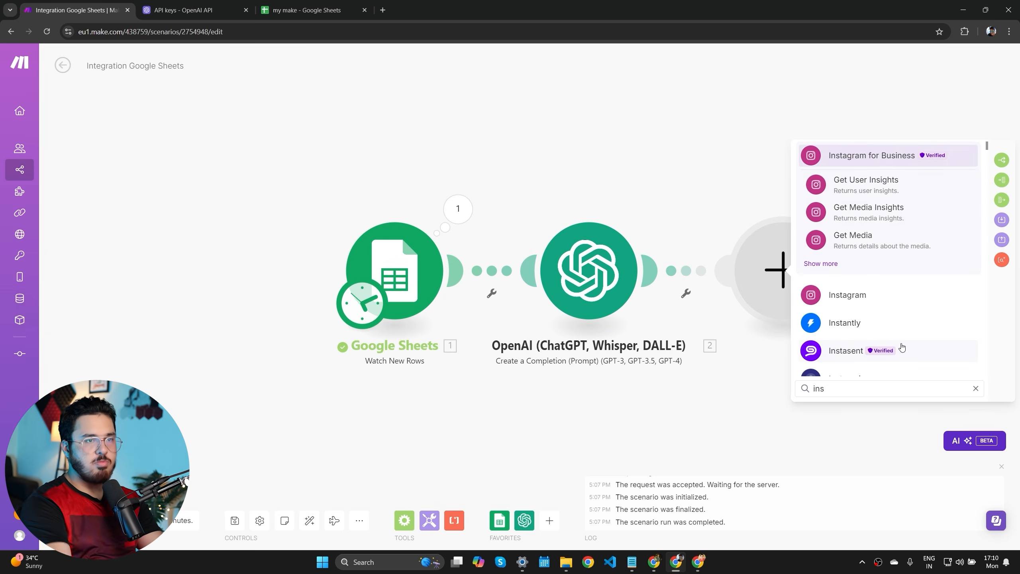
{"action": "left_click", "coordinate": [884, 157]}
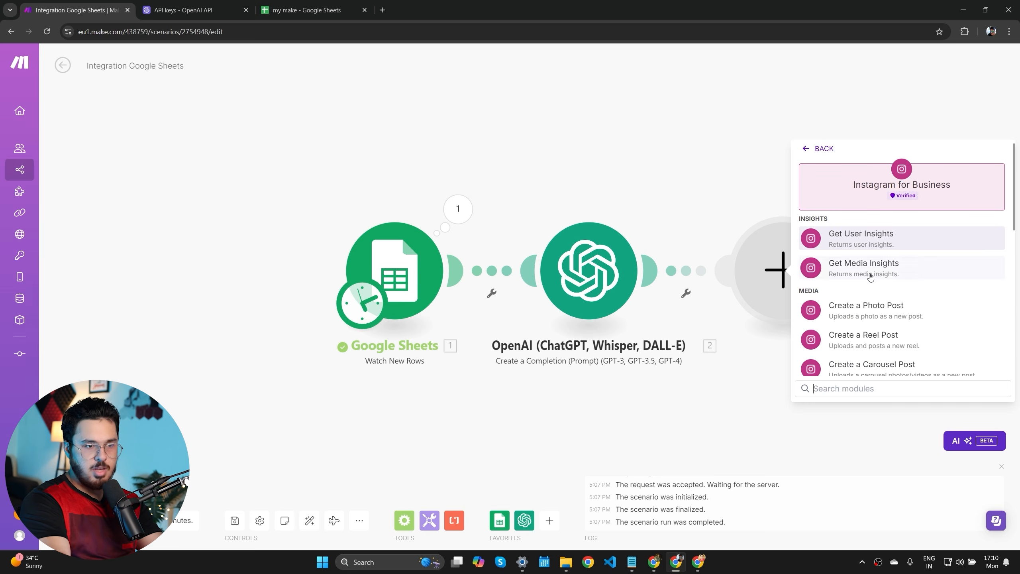
{"action": "scroll", "coordinate": [861, 337], "scroll_direction": "down", "scroll_amount": 5}
{"action": "scroll", "coordinate": [856, 337], "scroll_direction": "up", "scroll_amount": 3}
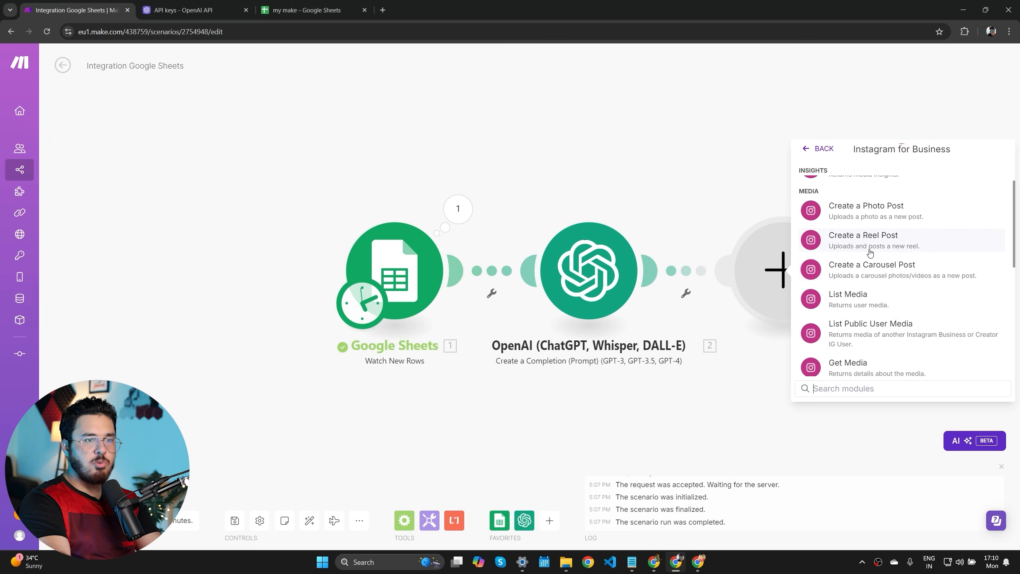
{"action": "left_click", "coordinate": [870, 212]}
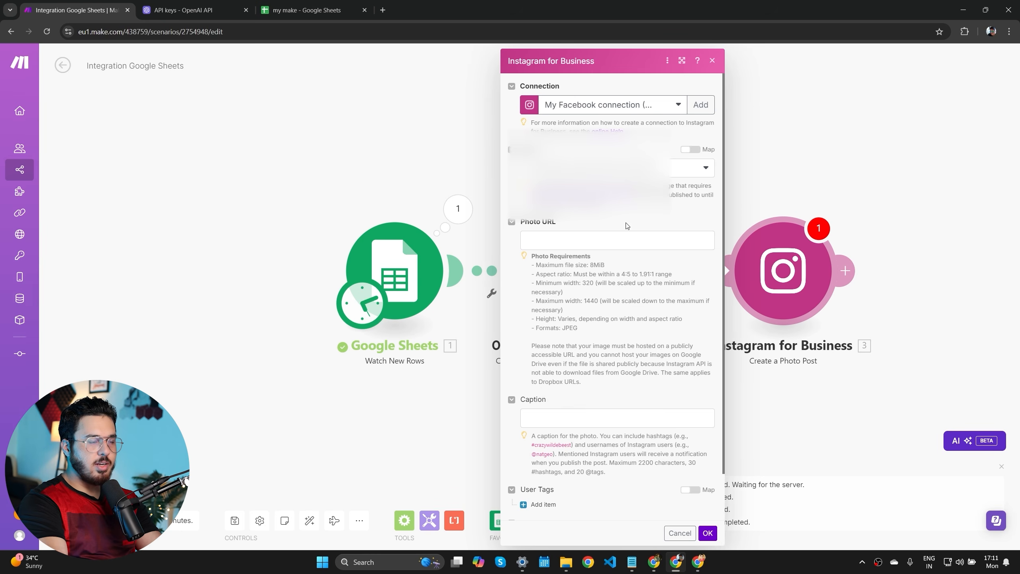
- Map Image URL (A) to the Instagram post's Photo URL and the OpenAI Result to its Caption, and save the module
{"action": "left_click", "coordinate": [561, 242]}
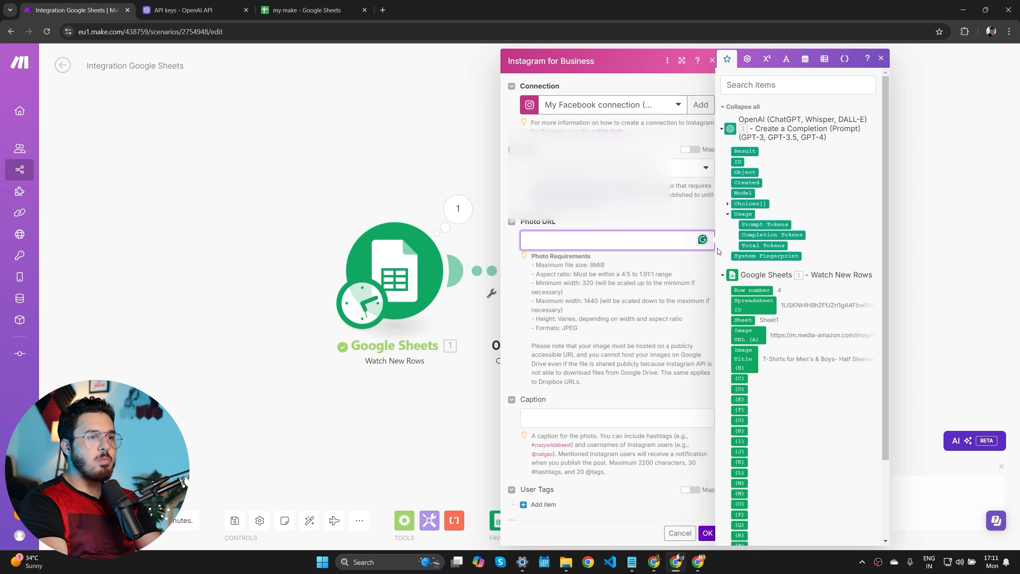
{"action": "left_click", "coordinate": [750, 336]}
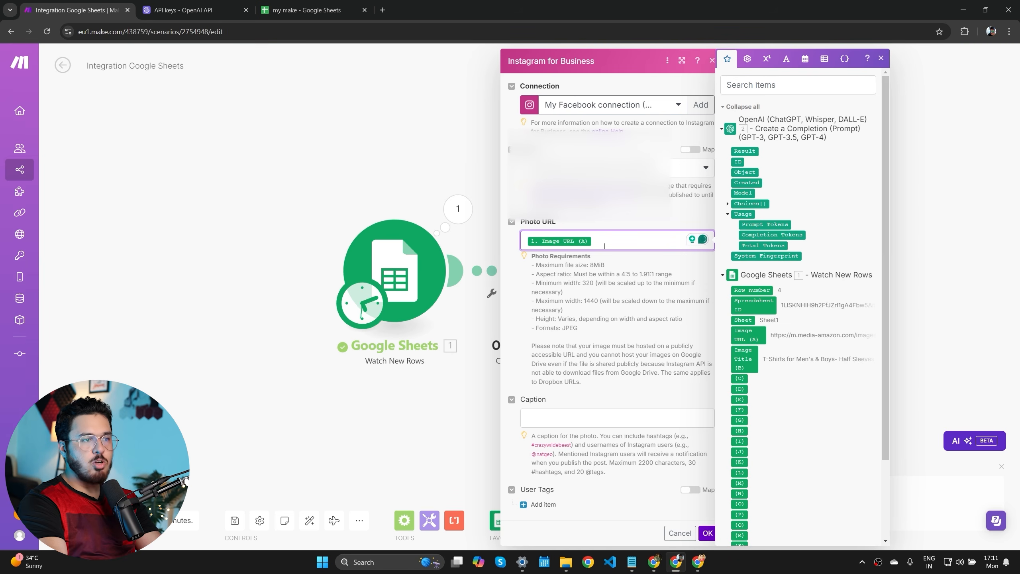
{"action": "left_click", "coordinate": [580, 414]}
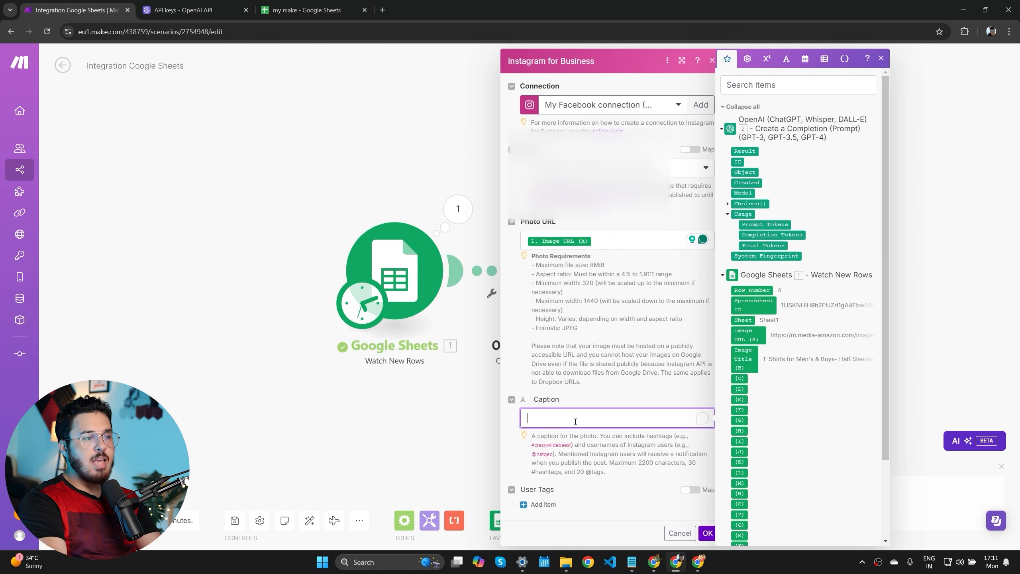
{"action": "scroll", "coordinate": [602, 402], "scroll_direction": "down", "scroll_amount": 1}
{"action": "scroll", "coordinate": [622, 383], "scroll_direction": "up", "scroll_amount": 1}
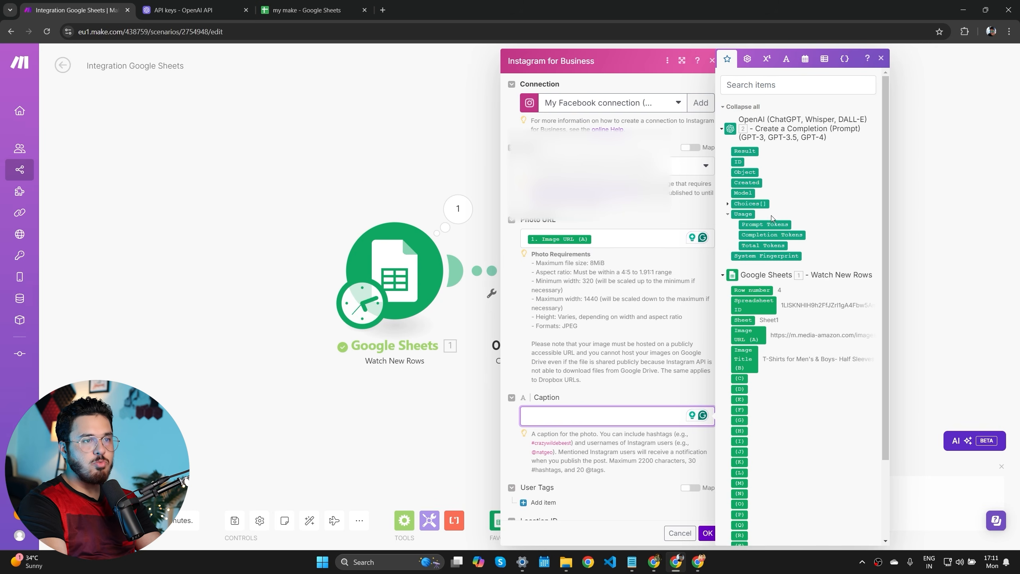
{"action": "scroll", "coordinate": [799, 213], "scroll_direction": "down", "scroll_amount": 3}
{"action": "scroll", "coordinate": [822, 261], "scroll_direction": "up", "scroll_amount": 3}
{"action": "left_click", "coordinate": [753, 151]}
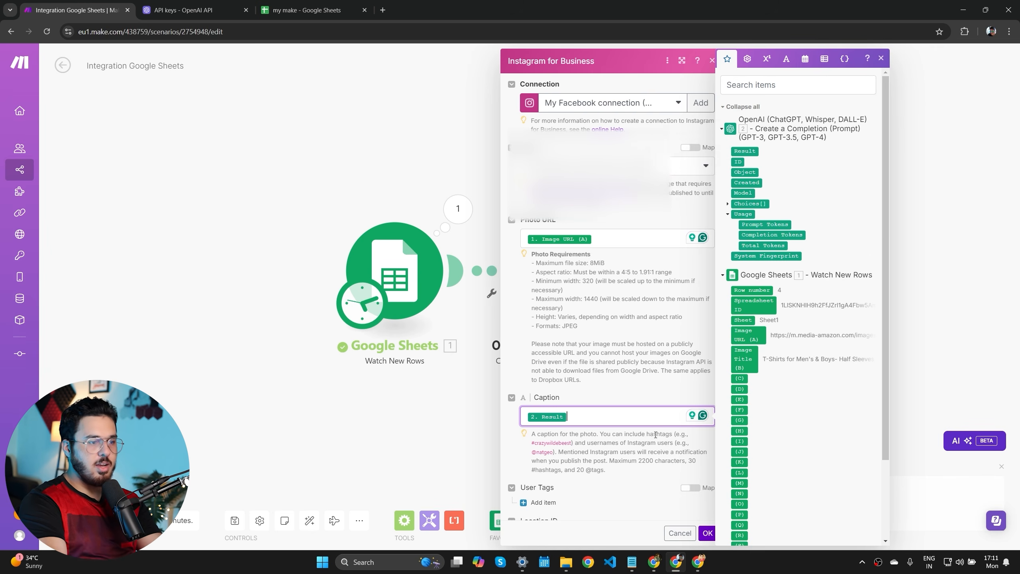
{"action": "scroll", "coordinate": [655, 435], "scroll_direction": "down", "scroll_amount": 1}
{"action": "left_click", "coordinate": [637, 442]}
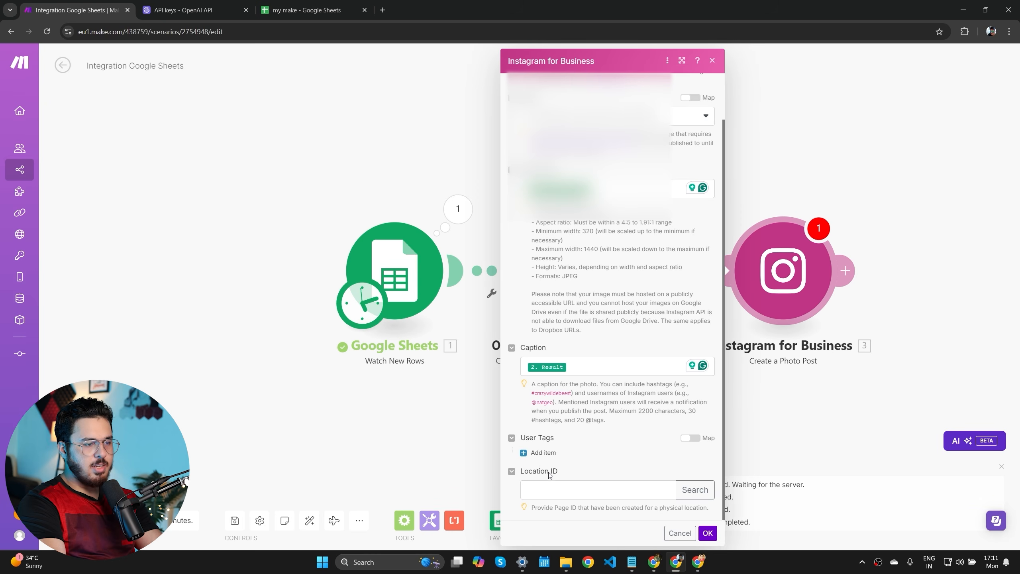
{"action": "left_click", "coordinate": [708, 533]}
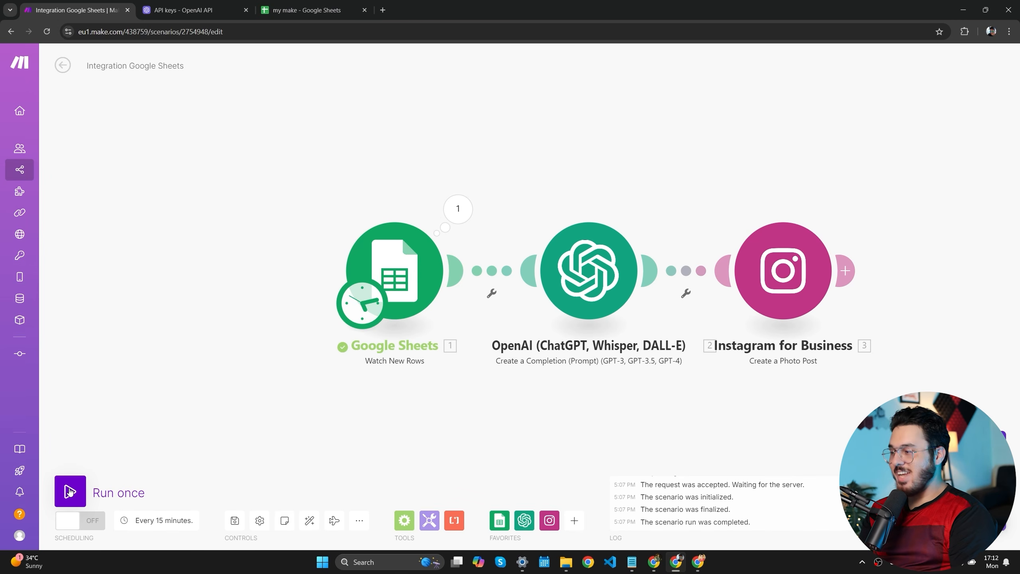
- Run the scenario once, check the Google Sheets operation result and module settings, and switch to the "my make" spreadsheet
{"action": "left_click", "coordinate": [89, 490]}
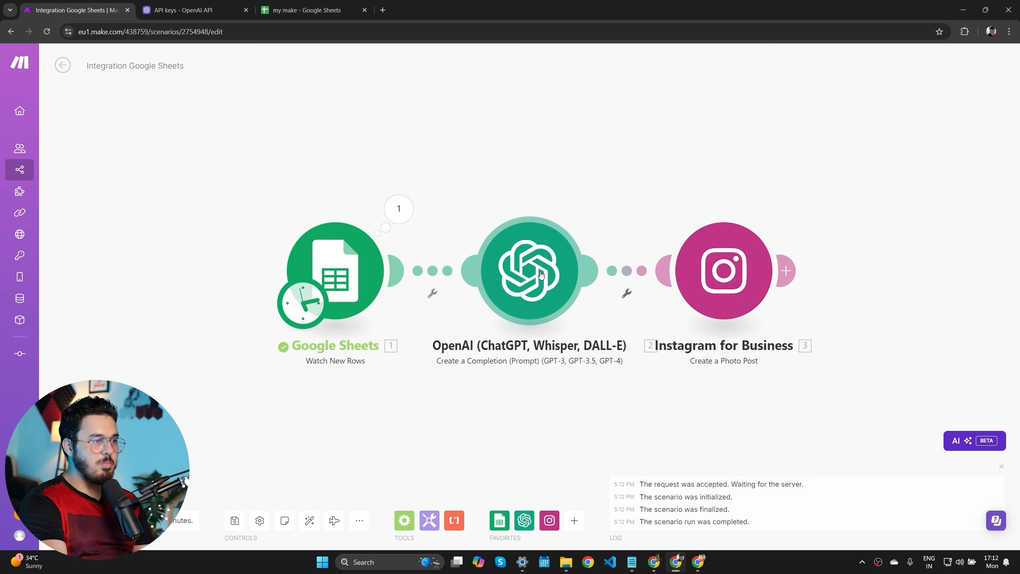
{"action": "left_click", "coordinate": [399, 208]}
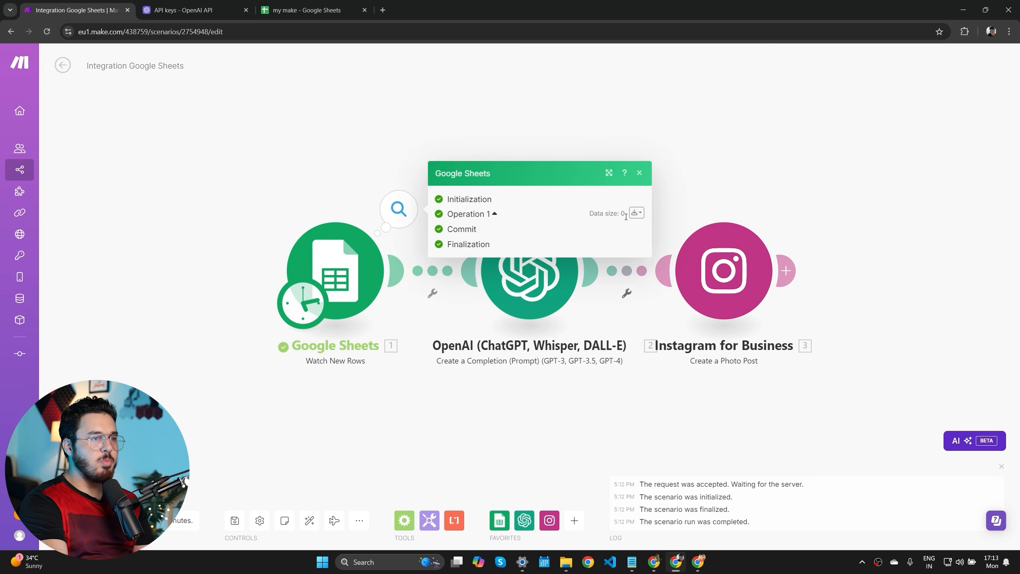
{"action": "left_click", "coordinate": [341, 267]}
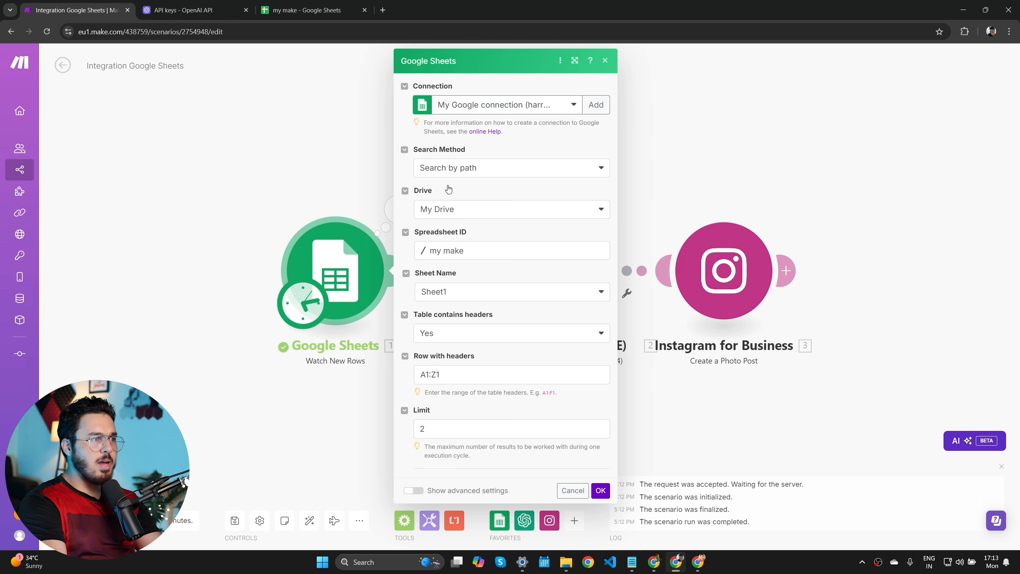
{"action": "left_click", "coordinate": [307, 10]}
{"action": "left_click", "coordinate": [78, 59]}
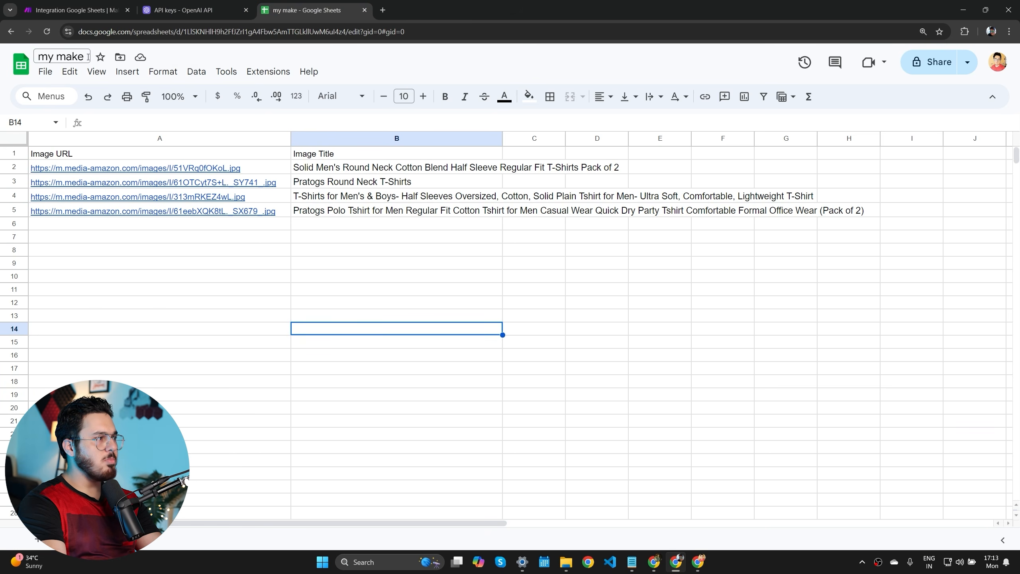
{"action": "type", "text": "2"}
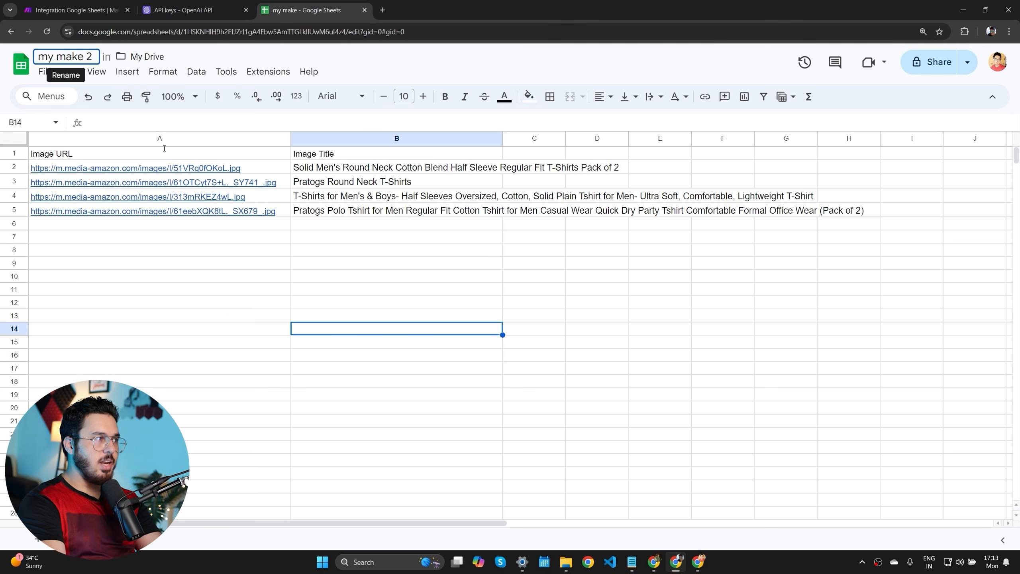
{"action": "left_click", "coordinate": [223, 330]}
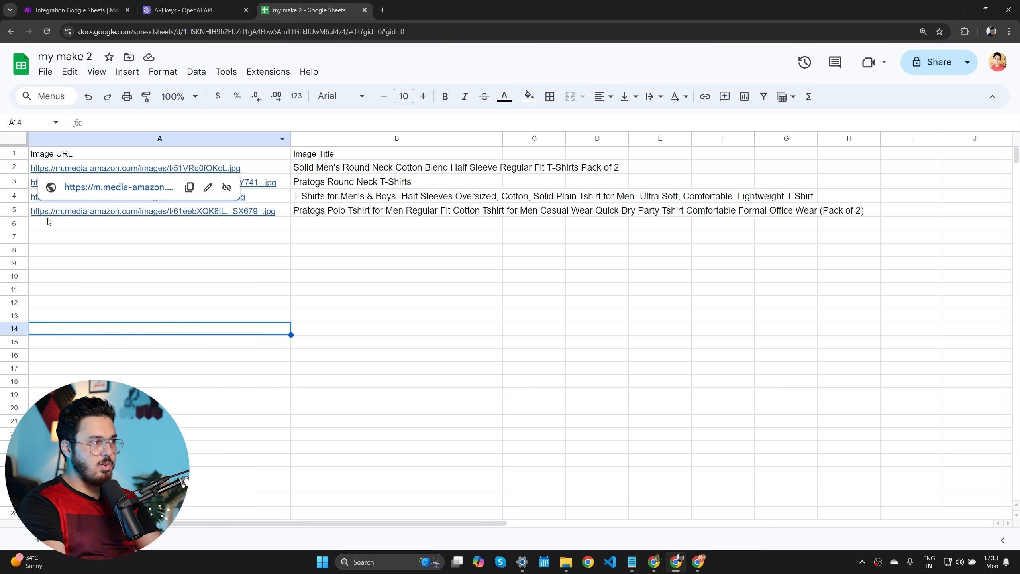
{"action": "left_click", "coordinate": [393, 257]}
{"action": "left_click", "coordinate": [90, 57]}
{"action": "key", "text": "BackSpace"}
{"action": "key", "text": "BackSpace"}
{"action": "left_click", "coordinate": [213, 263]}
- Duplicate the four T-shirt rows A2:B5 directly below the existing data, starting at cell A6
{"action": "left_click_drag", "start_coordinate": [268, 169], "coordinate": [423, 215]}
{"action": "key", "text": "ctrl+c"}
{"action": "left_click", "coordinate": [215, 228]}
{"action": "key", "text": "ctrl+v"}
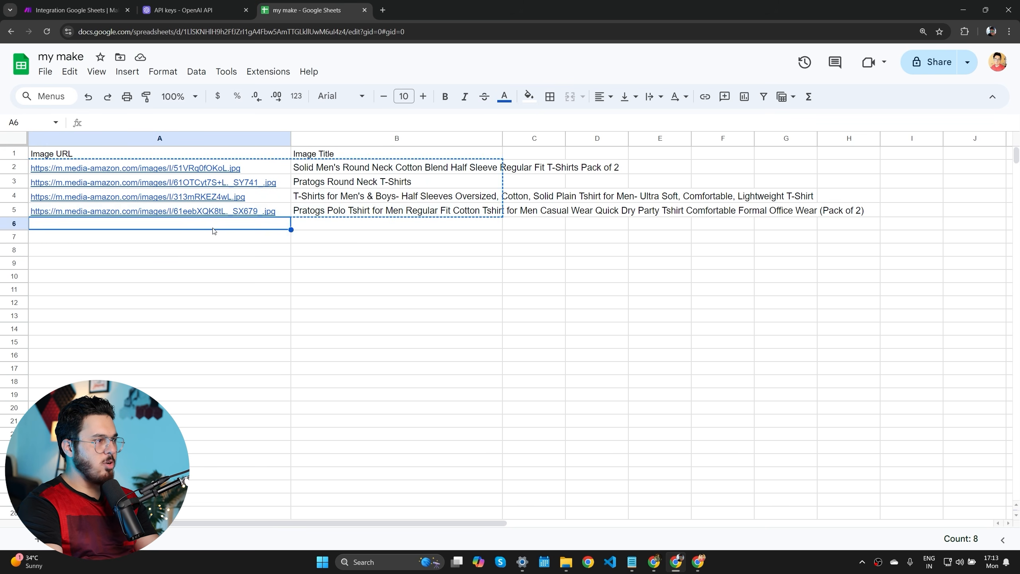
{"action": "left_click", "coordinate": [613, 378]}
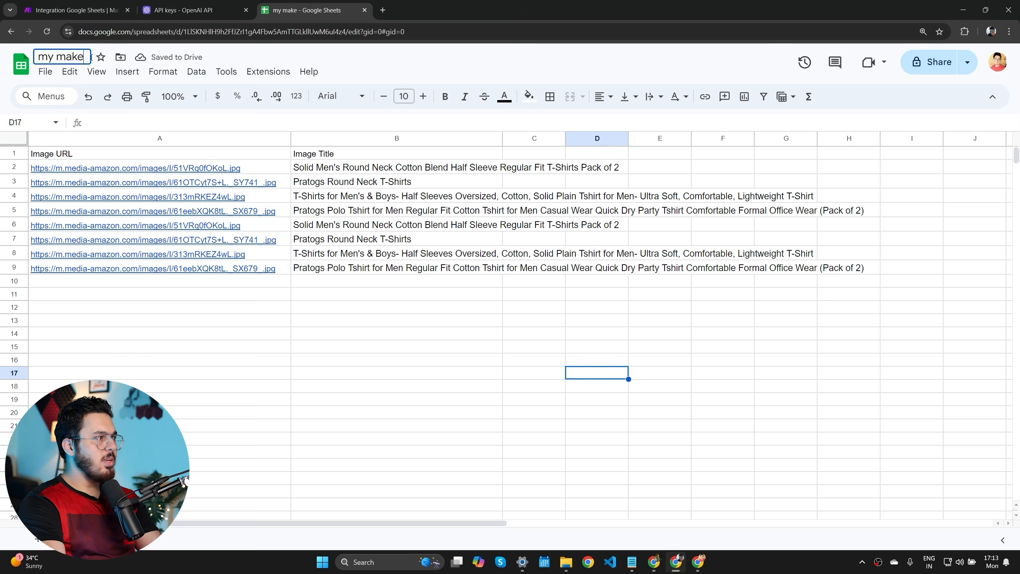
- Return to the Make scenario, save the Google Sheets module with its current settings, and run the scenario once
{"action": "left_click", "coordinate": [76, 10]}
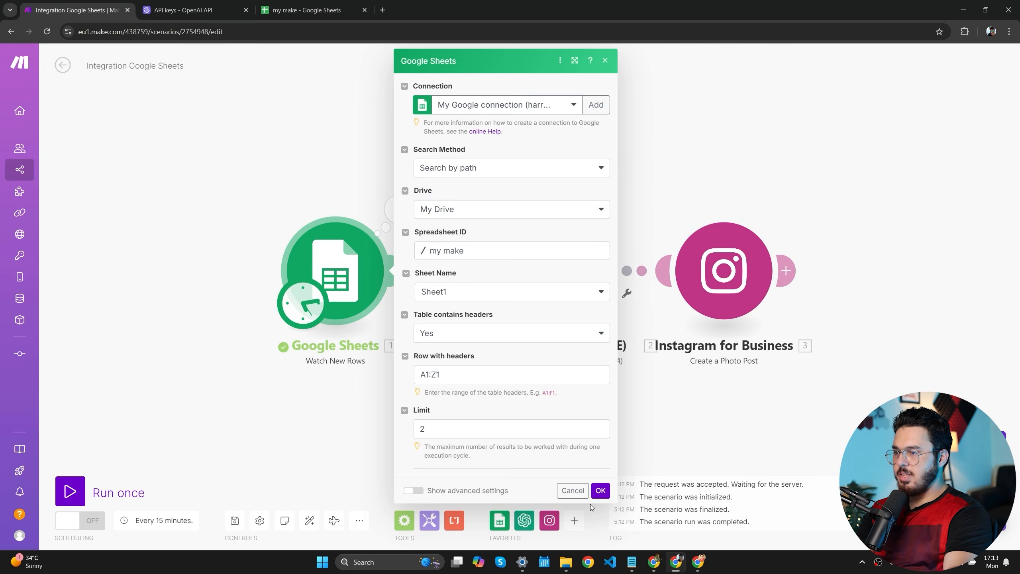
{"action": "left_click", "coordinate": [601, 490]}
{"action": "left_click", "coordinate": [70, 491]}
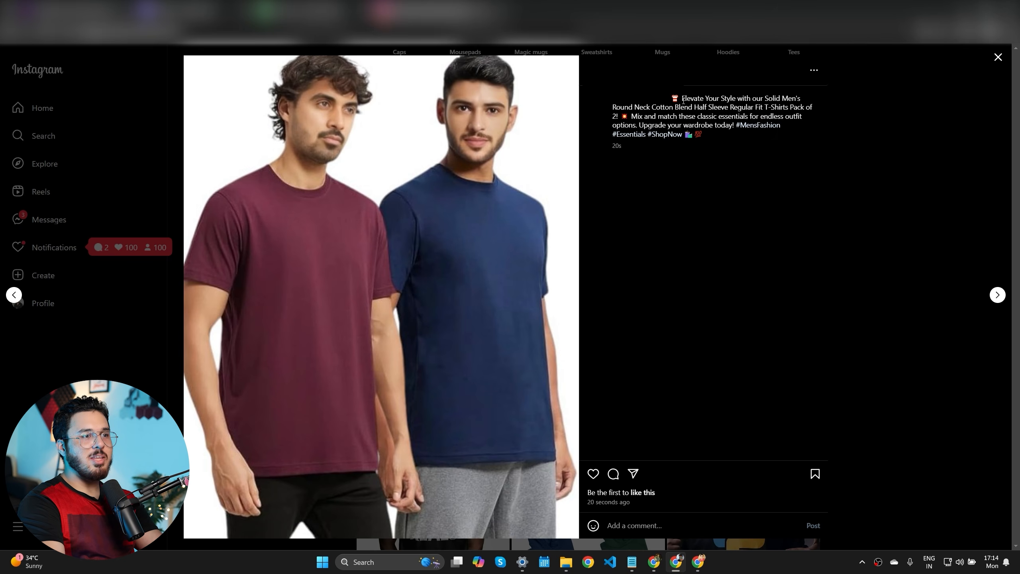
- Examine the images and captions of the two newest T-shirt posts on the Codeswear Instagram profile
{"action": "left_click_drag", "start_coordinate": [683, 99], "coordinate": [717, 136]}
{"action": "left_click", "coordinate": [717, 136]}
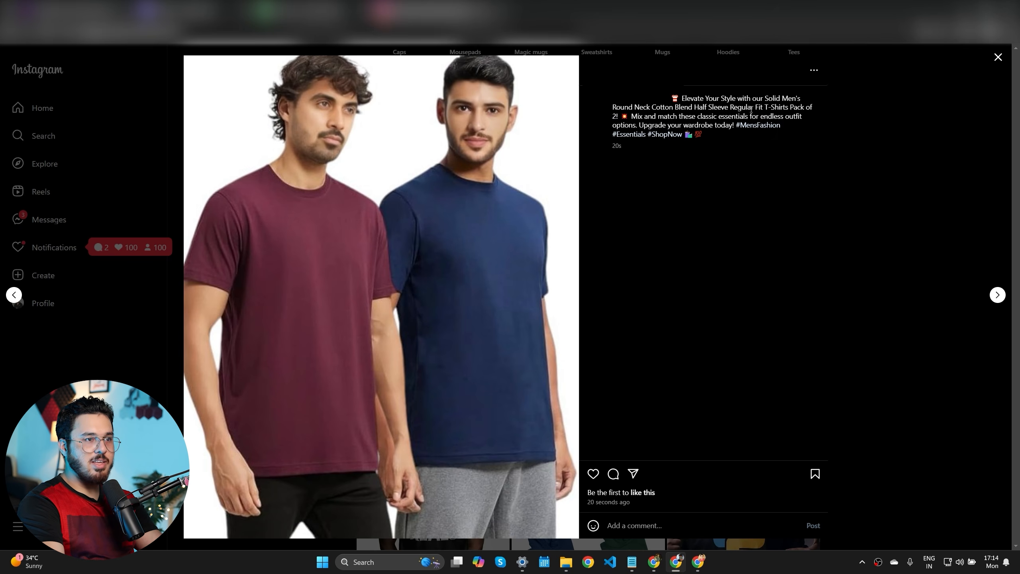
{"action": "left_click", "coordinate": [912, 158]}
{"action": "left_click", "coordinate": [433, 342]}
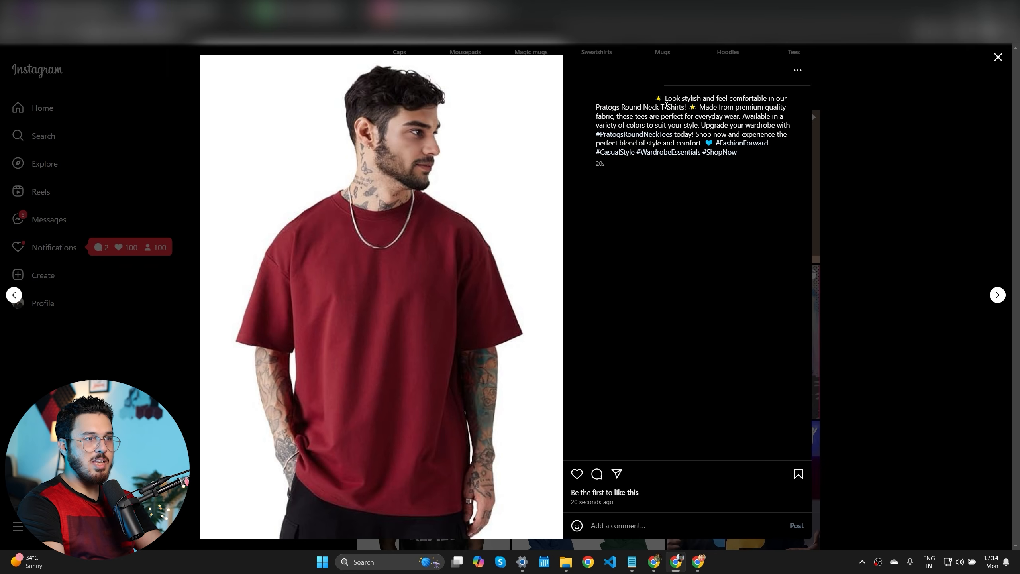
{"action": "left_click_drag", "start_coordinate": [666, 100], "coordinate": [763, 167]}
{"action": "left_click", "coordinate": [759, 162]}
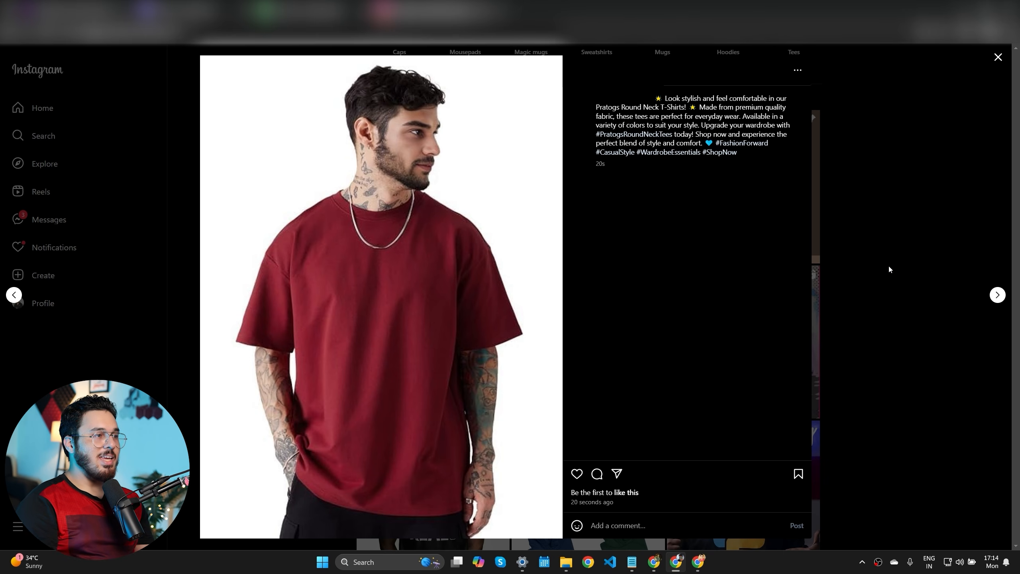
{"action": "left_click", "coordinate": [889, 269]}
{"action": "left_click", "coordinate": [647, 342]}
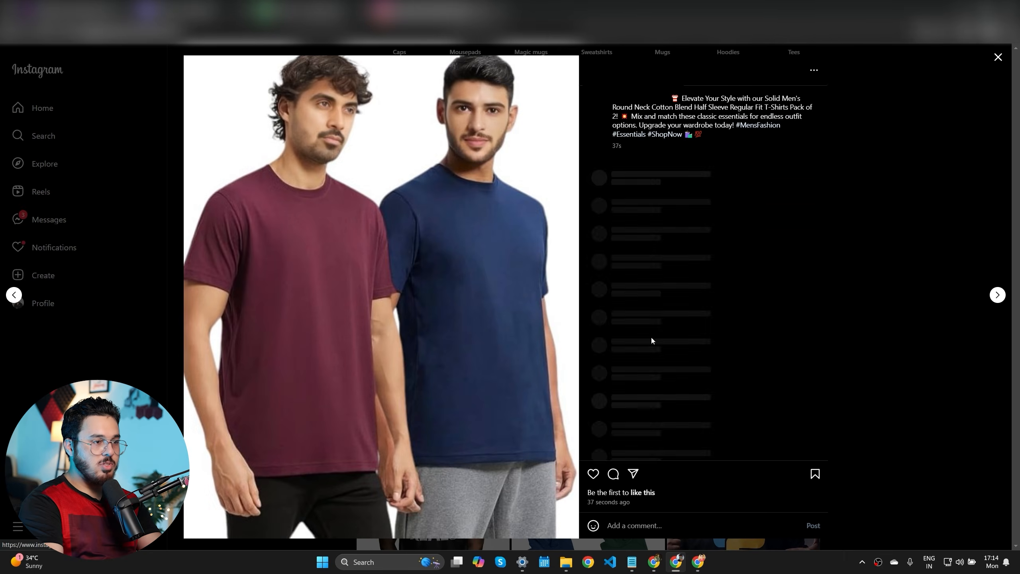
{"action": "left_click", "coordinate": [853, 288]}
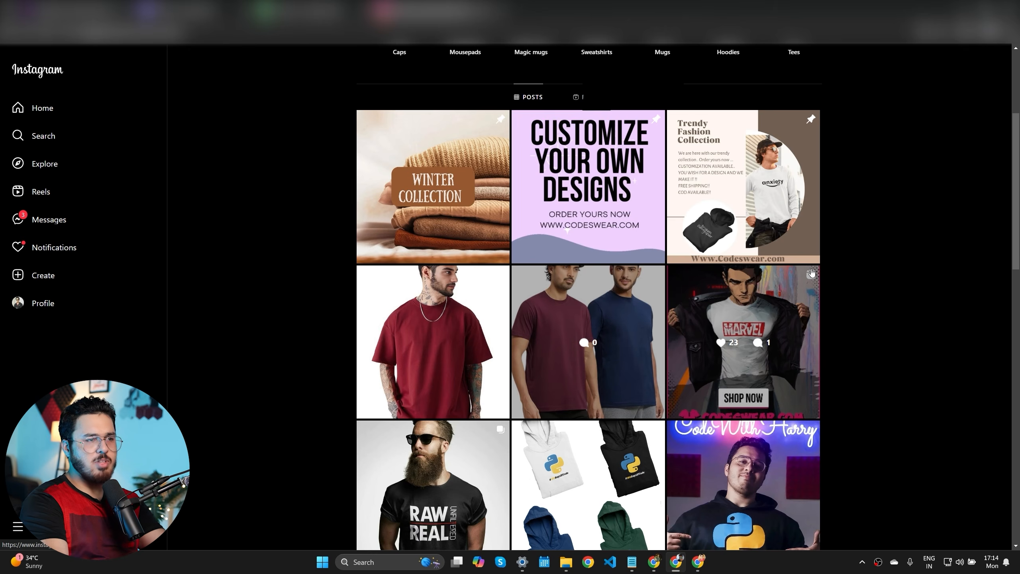
{"action": "left_click", "coordinate": [454, 290]}
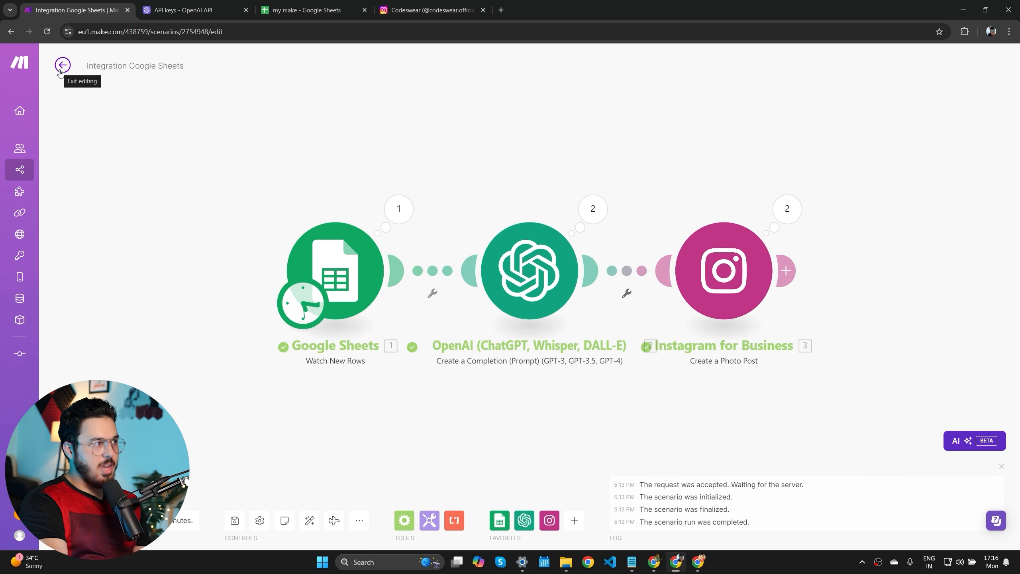
- Leave the scenario editor in Make and create a new scenario from the list of all scenarios
{"action": "left_click", "coordinate": [60, 69]}
{"action": "left_click", "coordinate": [593, 140]}
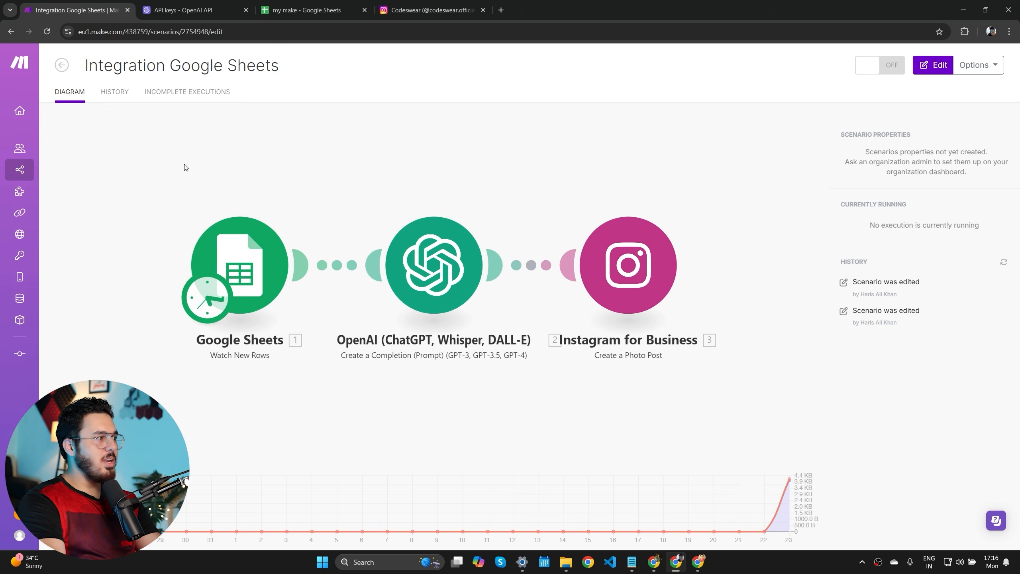
{"action": "mouse_move", "coordinate": [16, 116]}
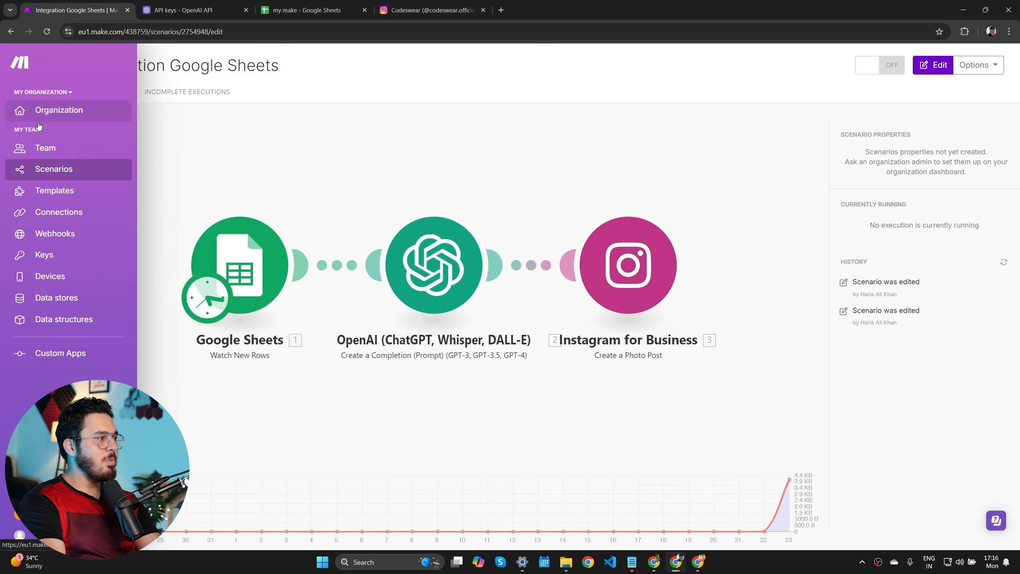
{"action": "left_click", "coordinate": [53, 170]}
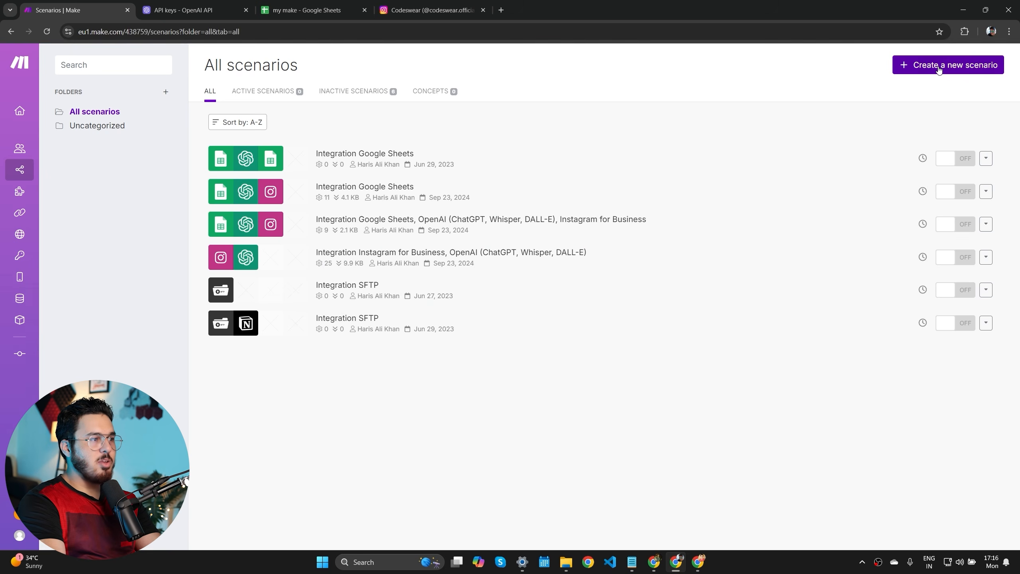
{"action": "left_click", "coordinate": [939, 68]}
- Add an Instagram for Business module with the List Media Comments action as the scenario's first module
{"action": "scroll", "coordinate": [669, 302], "scroll_direction": "down", "scroll_amount": 5}
{"action": "scroll", "coordinate": [667, 285], "scroll_direction": "up", "scroll_amount": 3}
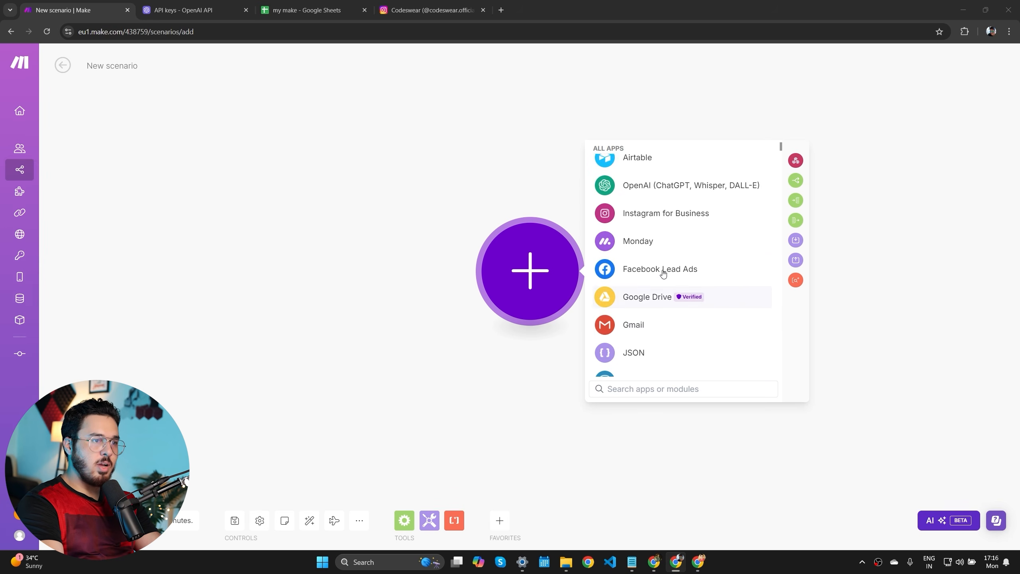
{"action": "left_click", "coordinate": [663, 278]}
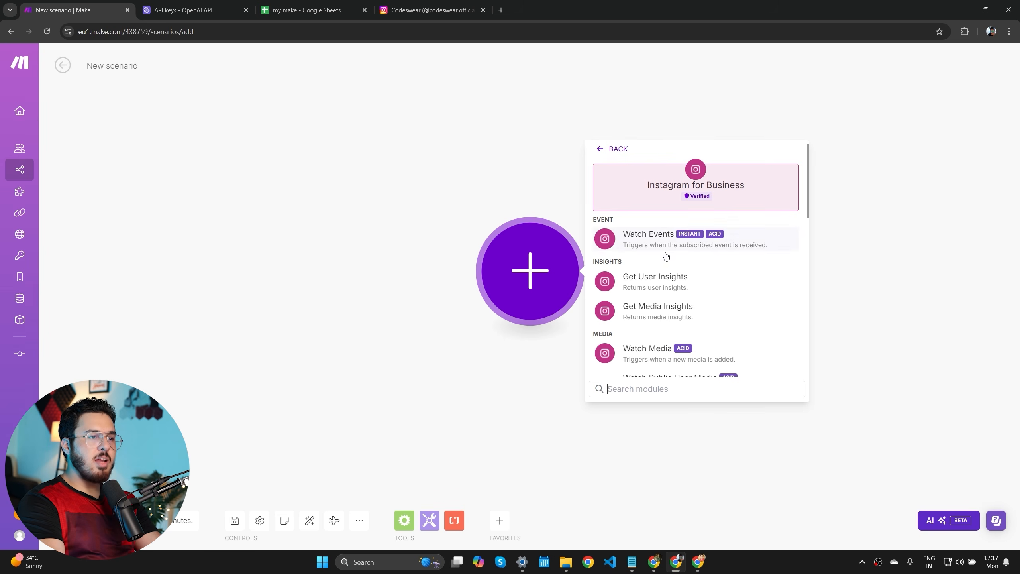
{"action": "scroll", "coordinate": [665, 312], "scroll_direction": "down", "scroll_amount": 3}
{"action": "scroll", "coordinate": [678, 344], "scroll_direction": "down", "scroll_amount": 5}
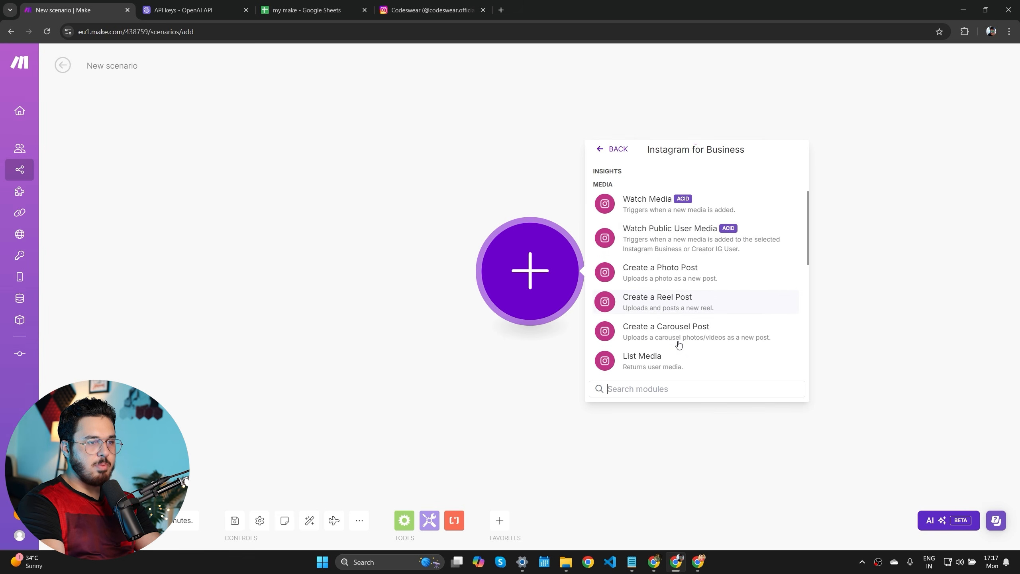
{"action": "scroll", "coordinate": [670, 318], "scroll_direction": "down", "scroll_amount": 2}
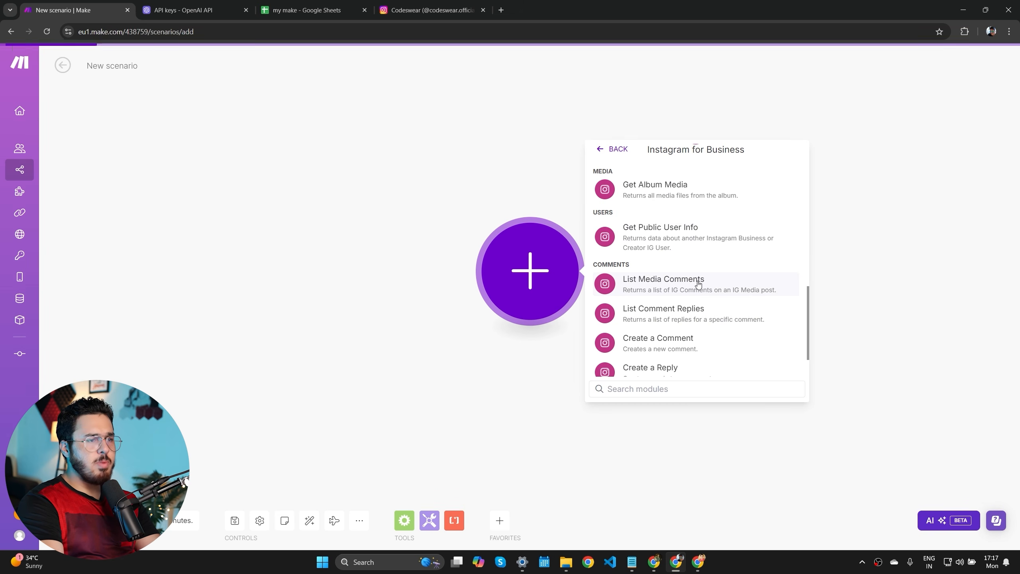
{"action": "left_click", "coordinate": [698, 284]}
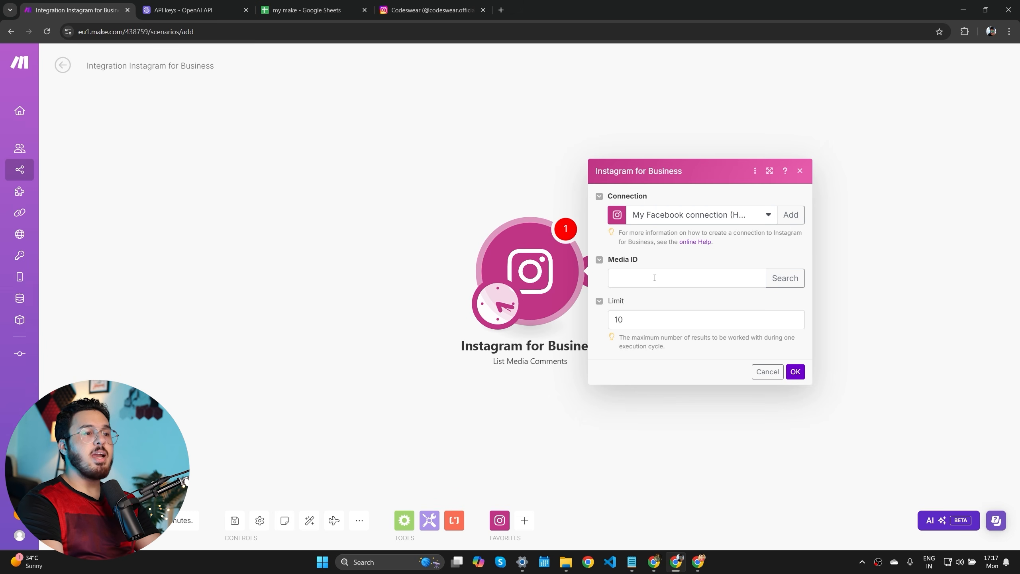
{"action": "left_click", "coordinate": [790, 274]}
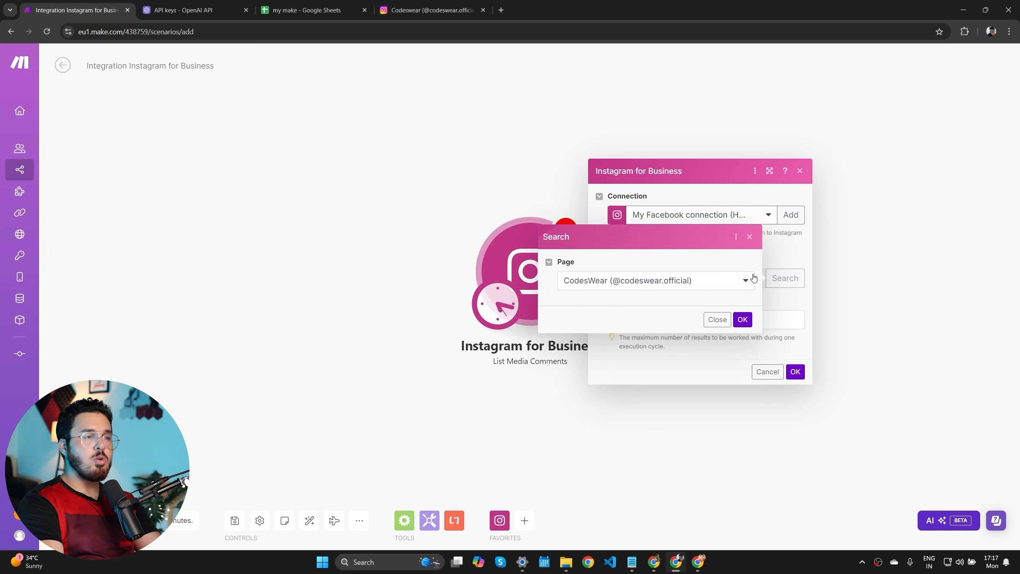
{"action": "left_click", "coordinate": [740, 320]}
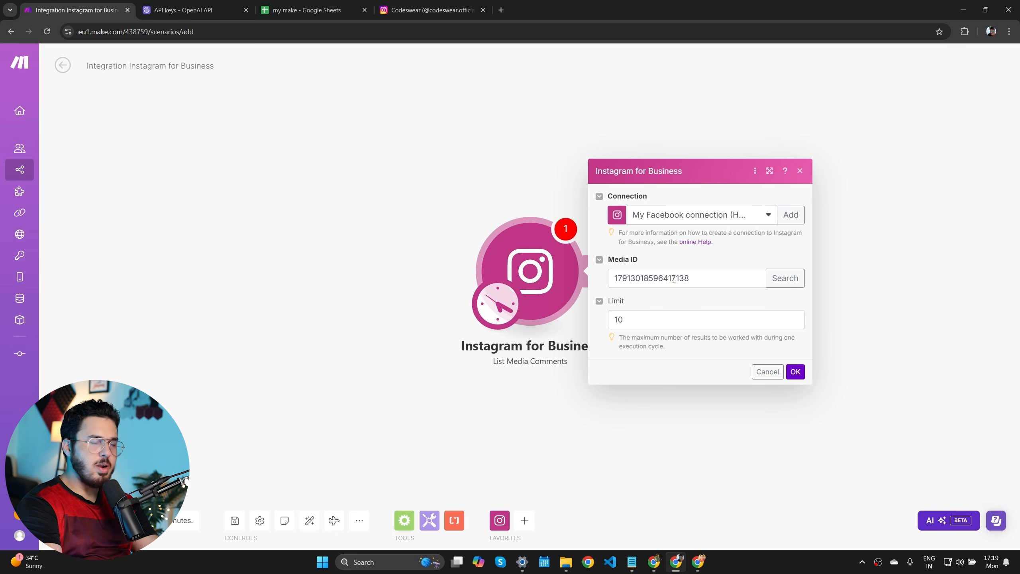
{"action": "double_click", "coordinate": [663, 322]}
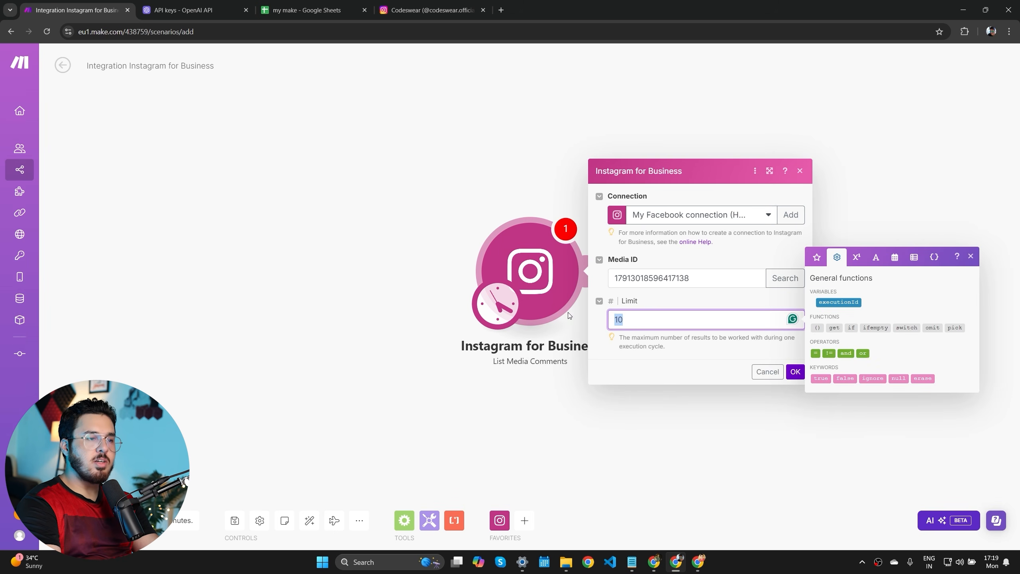
{"action": "left_click", "coordinate": [643, 321]}
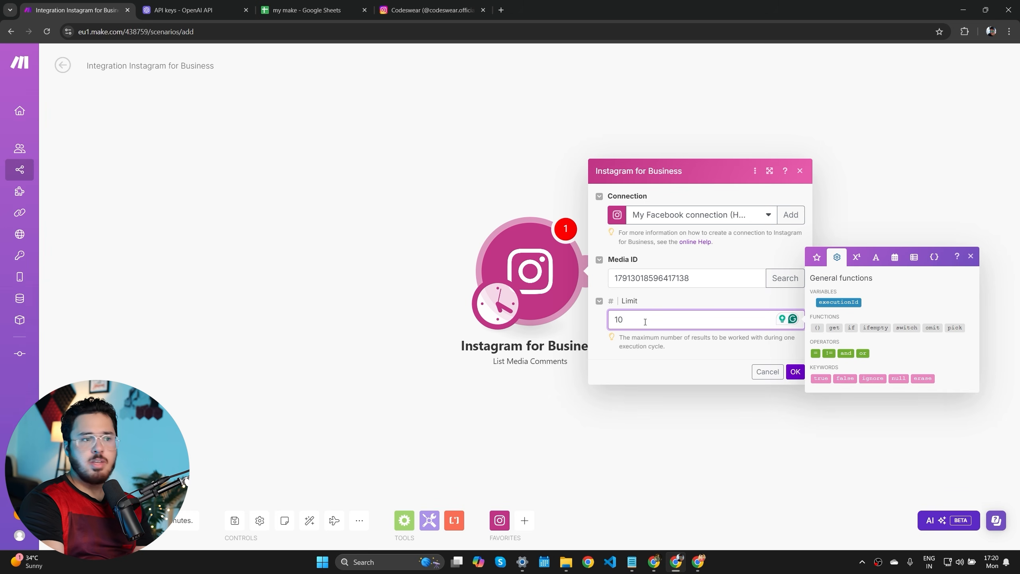
{"action": "left_click", "coordinate": [657, 346]}
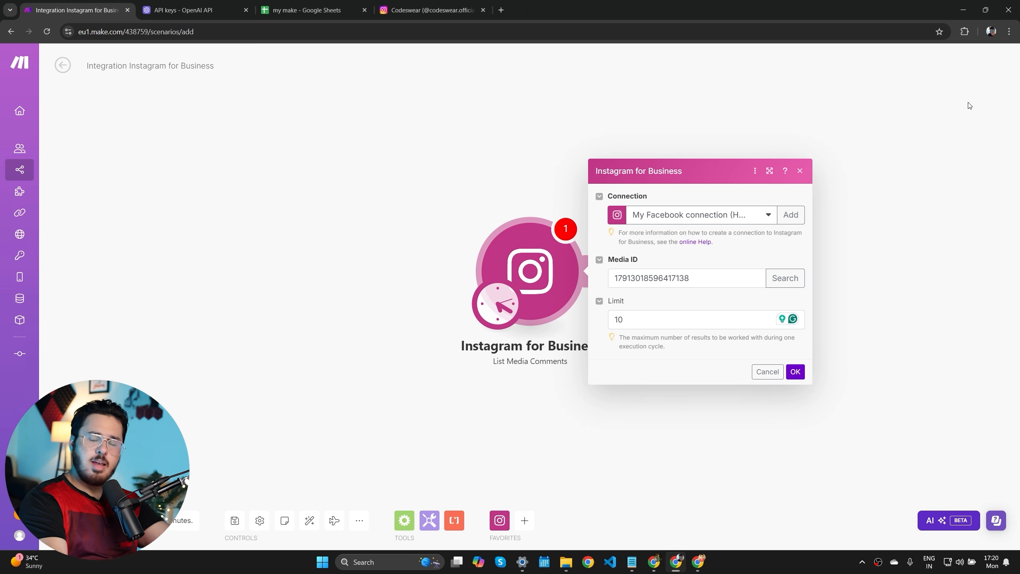
{"action": "left_click", "coordinate": [796, 372]}
- Add an OpenAI module with the Create a Completion (Prompt) action after the Instagram for Business module
{"action": "left_click", "coordinate": [594, 271]}
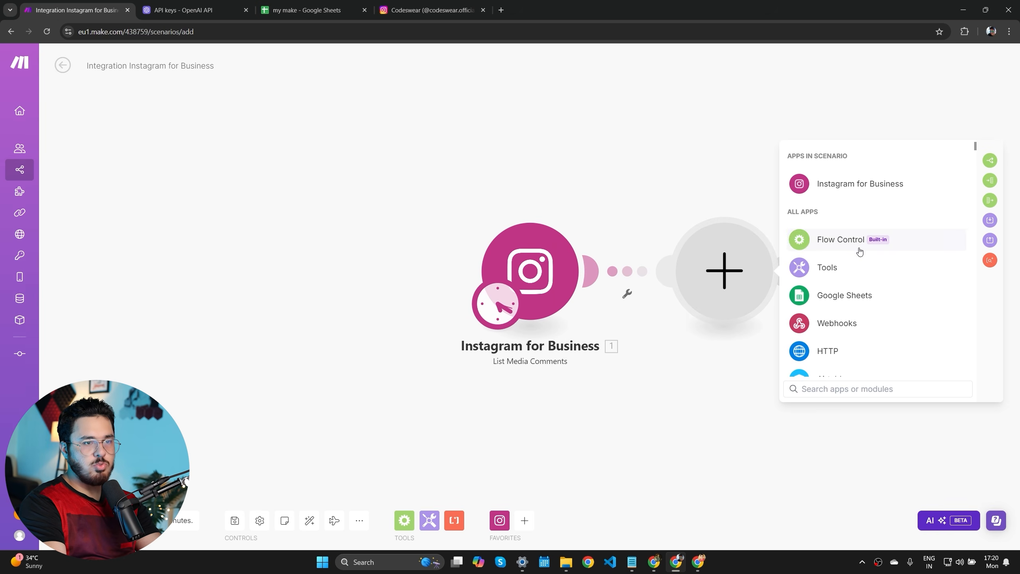
{"action": "scroll", "coordinate": [854, 331], "scroll_direction": "down", "scroll_amount": 8}
{"action": "scroll", "coordinate": [855, 331], "scroll_direction": "down", "scroll_amount": 10}
{"action": "scroll", "coordinate": [836, 335], "scroll_direction": "down", "scroll_amount": 6}
{"action": "type", "text": "openai"}
{"action": "left_click", "coordinate": [858, 160]}
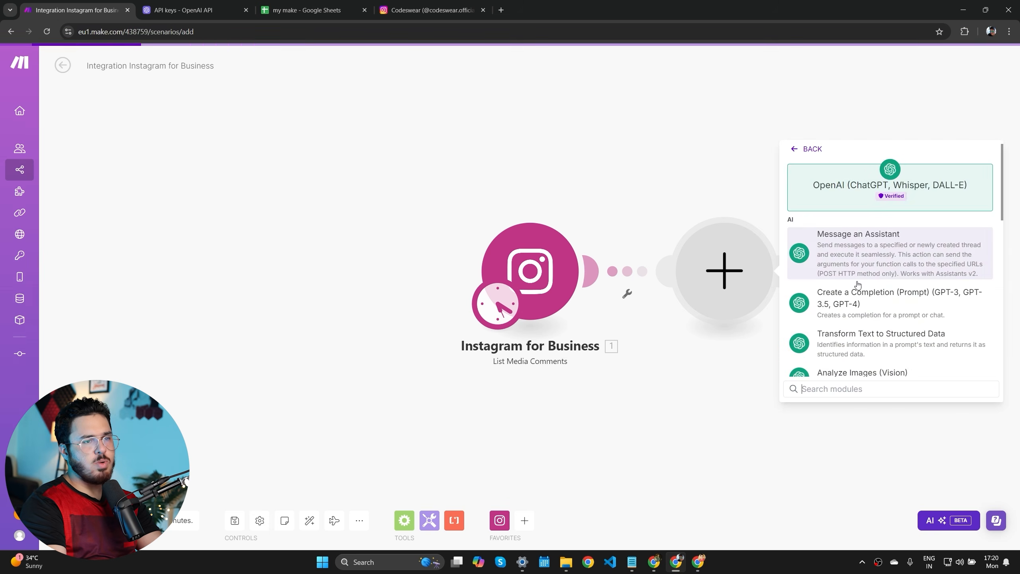
{"action": "scroll", "coordinate": [877, 296], "scroll_direction": "down", "scroll_amount": 2}
{"action": "scroll", "coordinate": [888, 316], "scroll_direction": "up", "scroll_amount": 2}
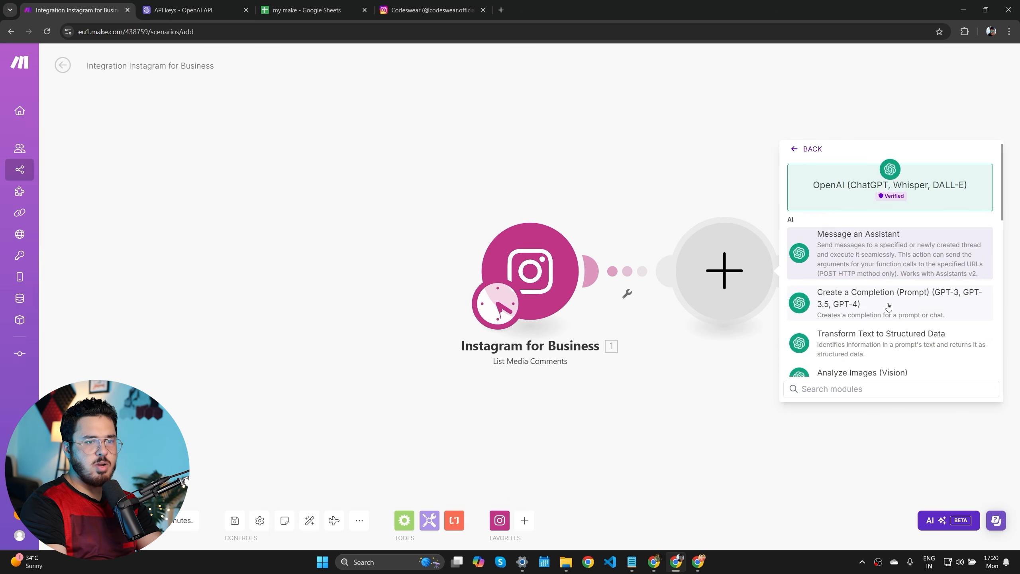
{"action": "left_click", "coordinate": [889, 307]}
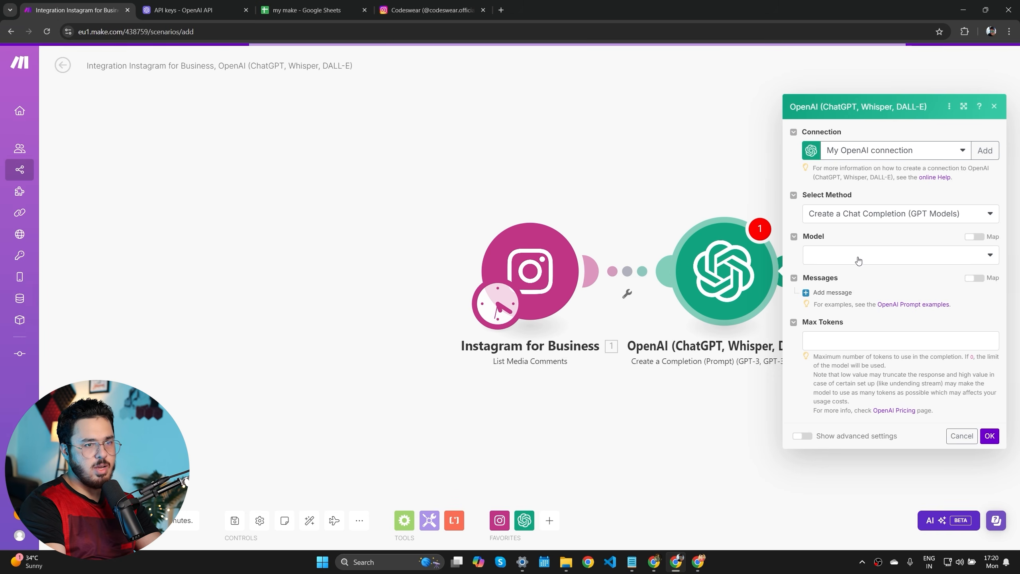
- Select gpt-3.5-turbo as the model for the OpenAI chat completion module
{"action": "left_click", "coordinate": [848, 256]}
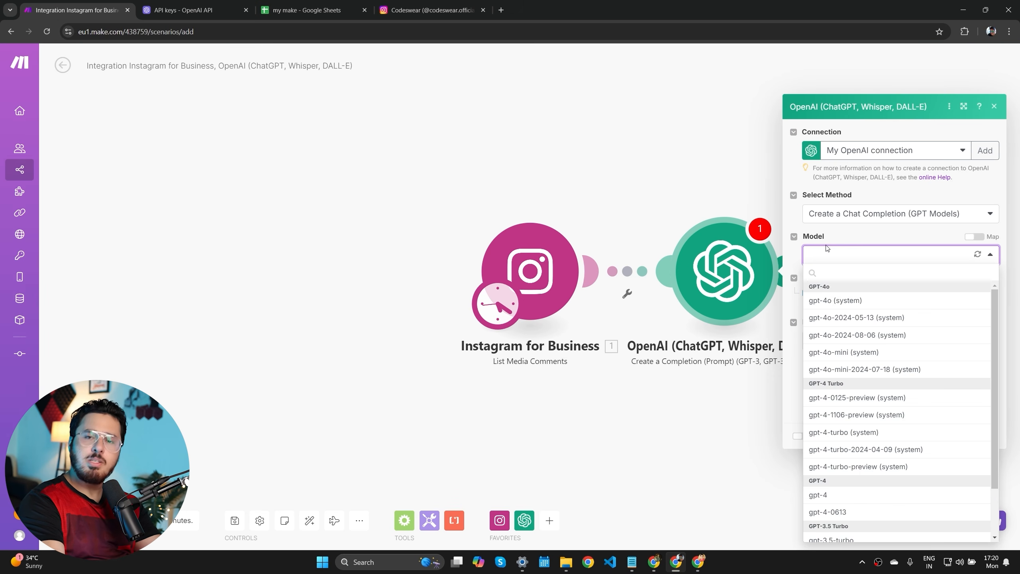
{"action": "scroll", "coordinate": [844, 482], "scroll_direction": "down", "scroll_amount": 1}
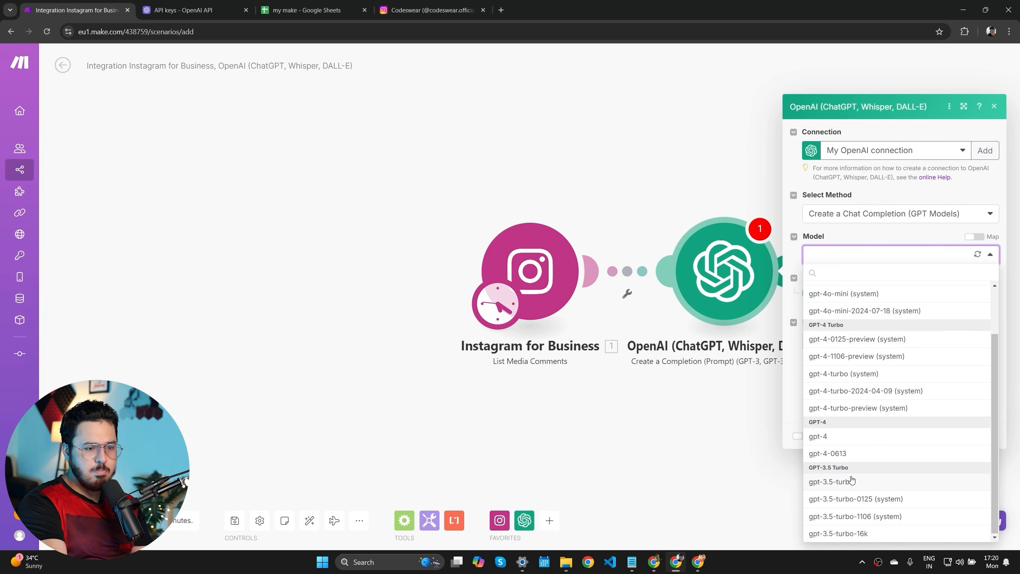
{"action": "left_click", "coordinate": [846, 484]}
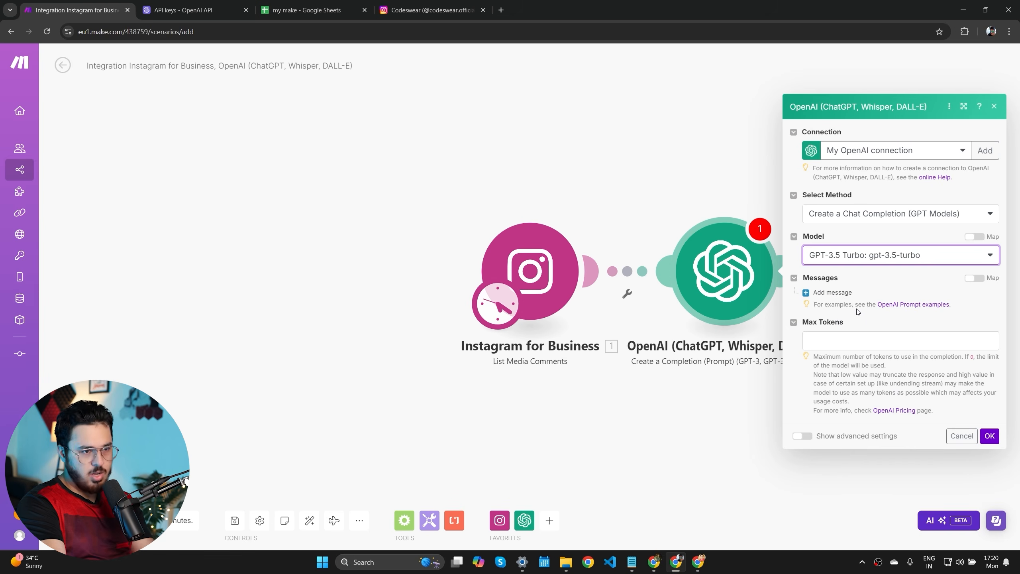
- Add a System message reading "create an instagram comment reply for this comment ->" followed by the comment Text value from the Instagram module
{"action": "left_click", "coordinate": [833, 292]}
{"action": "left_click", "coordinate": [863, 280]}
{"action": "left_click", "coordinate": [863, 295]}
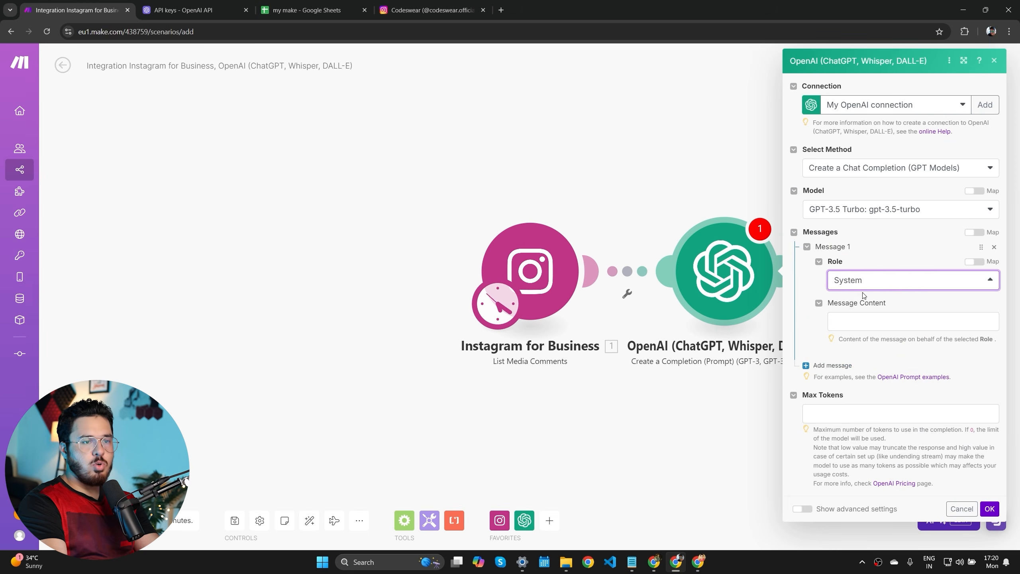
{"action": "left_click", "coordinate": [865, 321]}
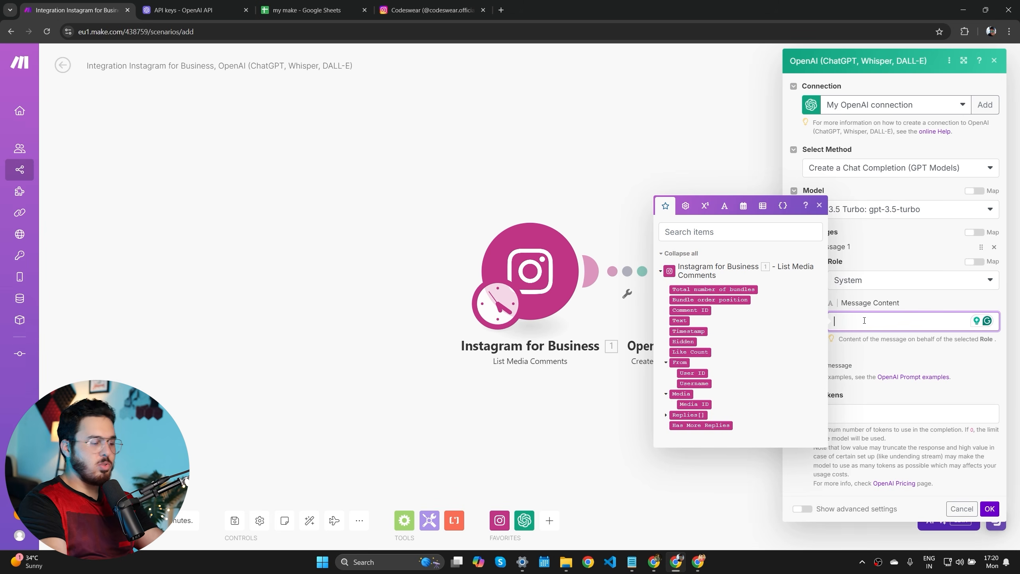
{"action": "type", "text": "create an instagram comment reply for this comment -> 1. Text"}
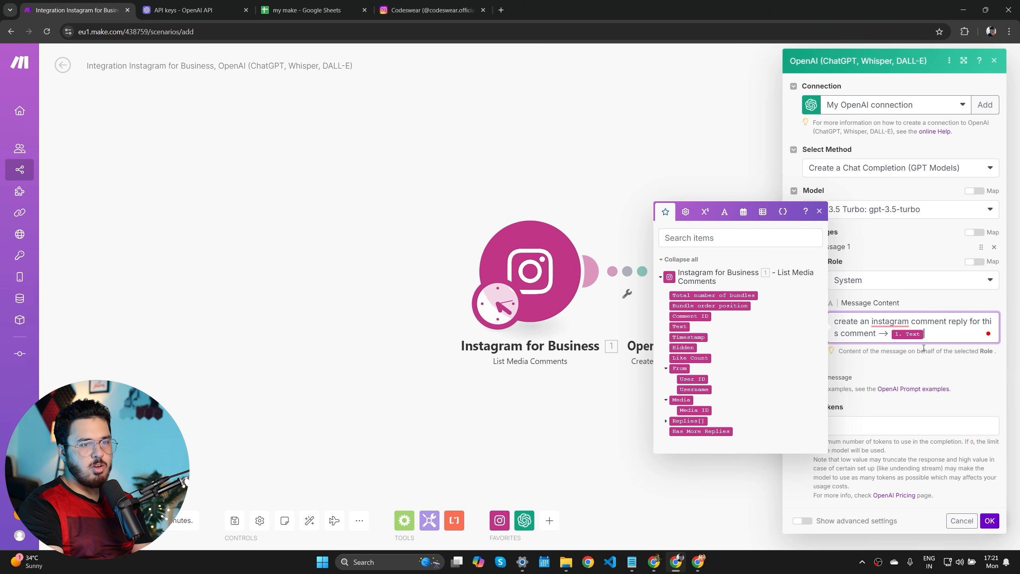
- Set Max Tokens to 0 and save the OpenAI module
{"action": "left_click", "coordinate": [949, 430]}
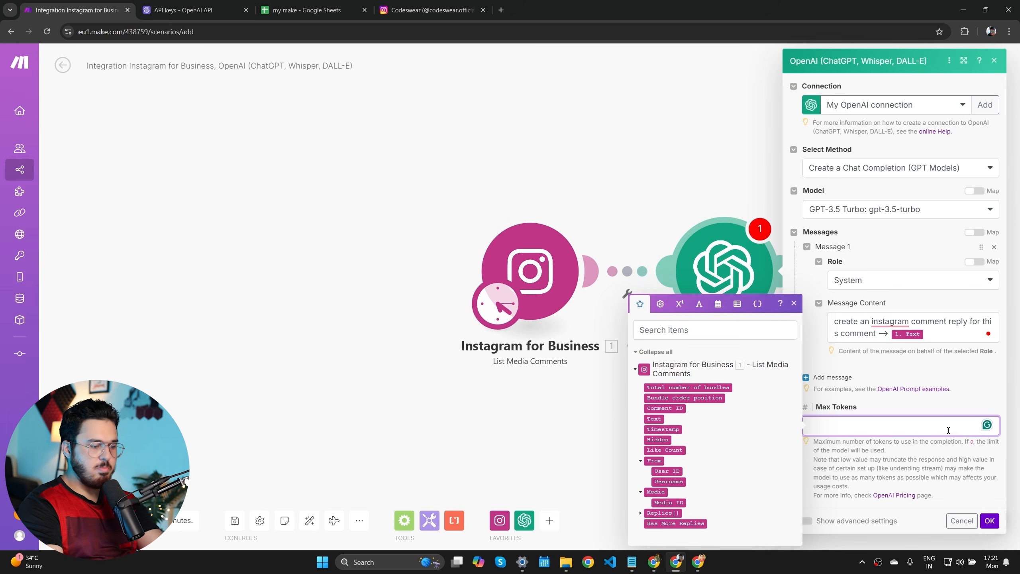
{"action": "type", "text": "0"}
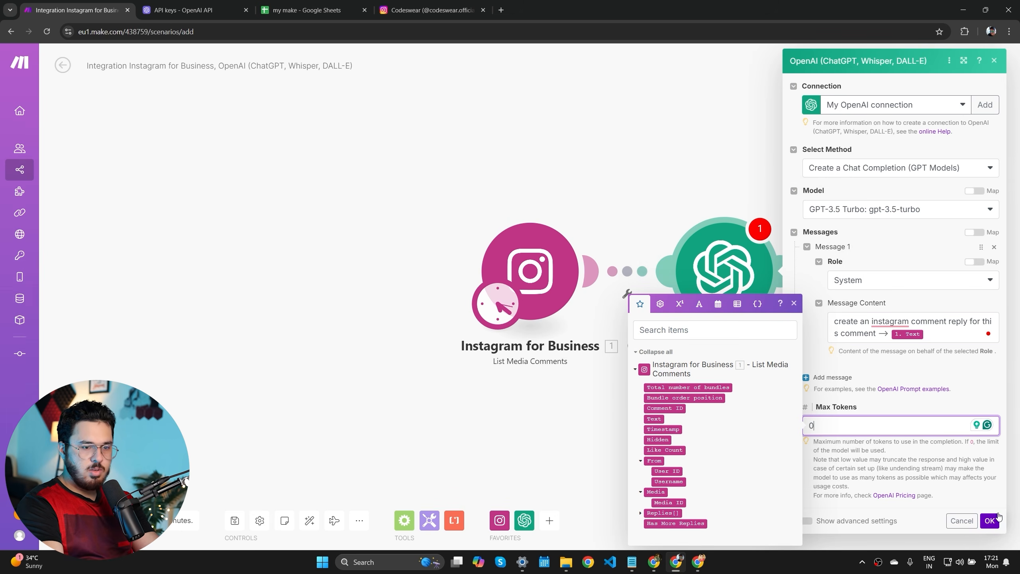
{"action": "left_click", "coordinate": [989, 521]}
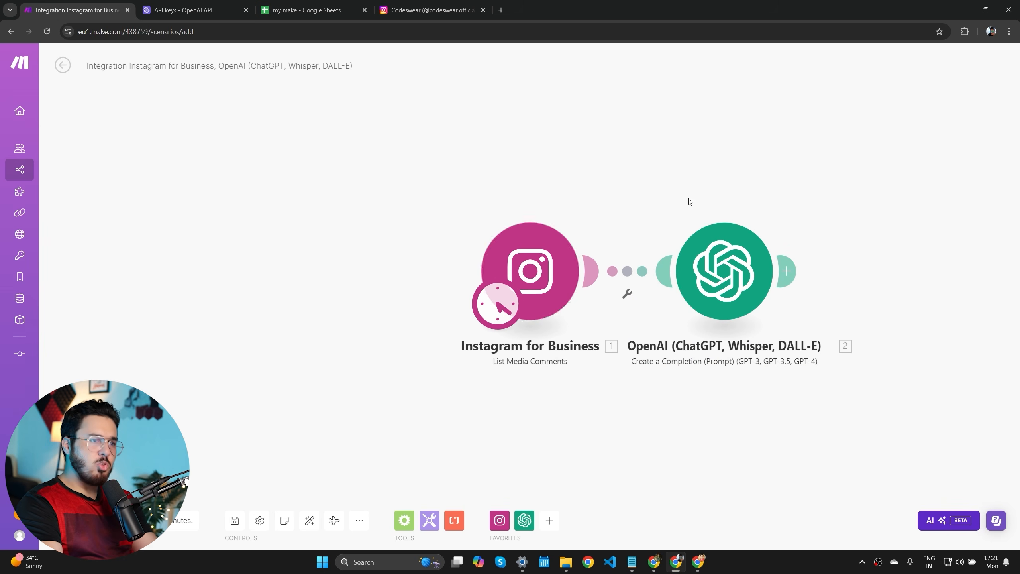
- Run the scenario once and inspect the run output of the Instagram and OpenAI modules
{"action": "left_click", "coordinate": [82, 520]}
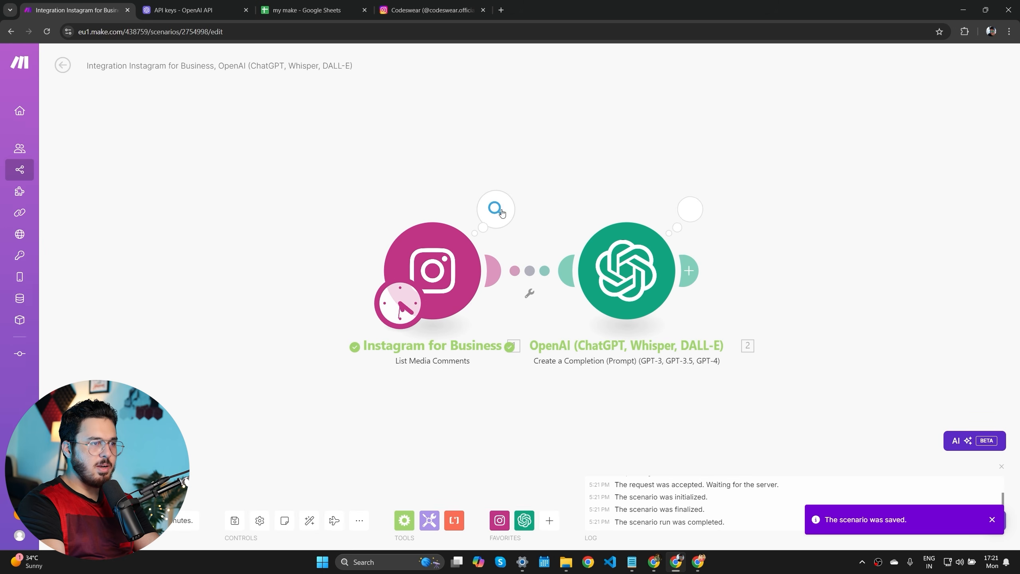
{"action": "left_click", "coordinate": [496, 208]}
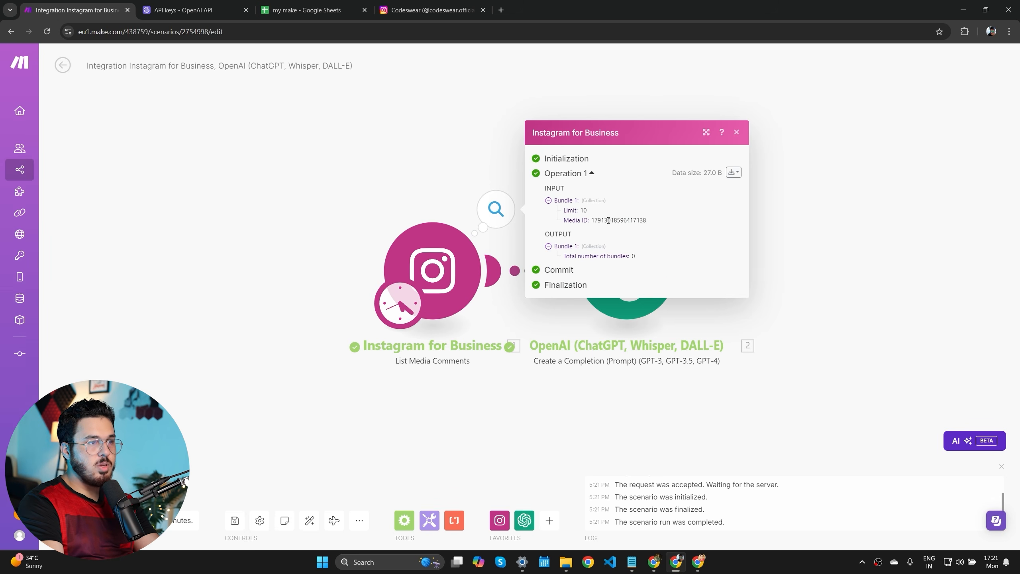
{"action": "left_click", "coordinate": [510, 130]}
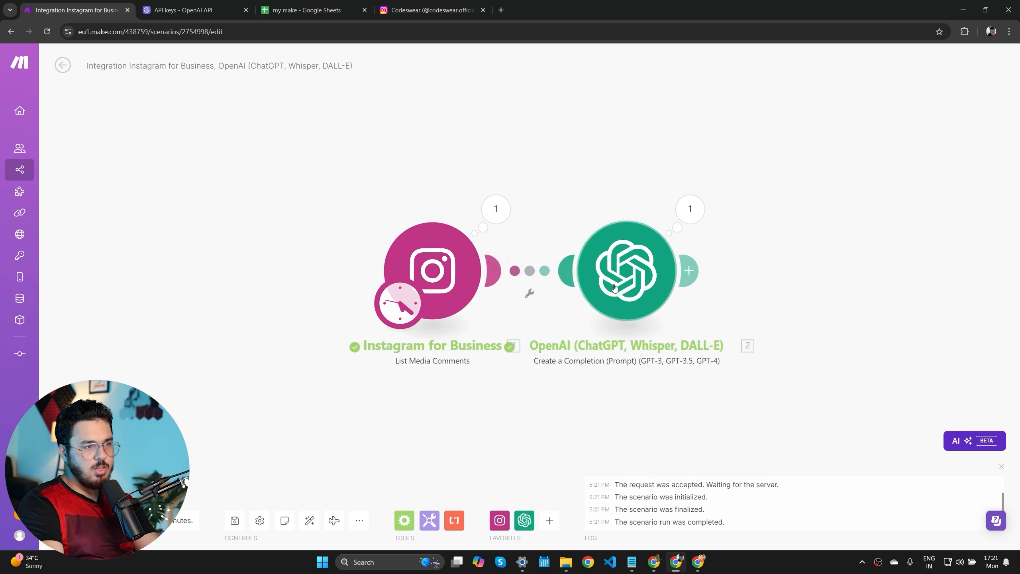
{"action": "left_click", "coordinate": [689, 209]}
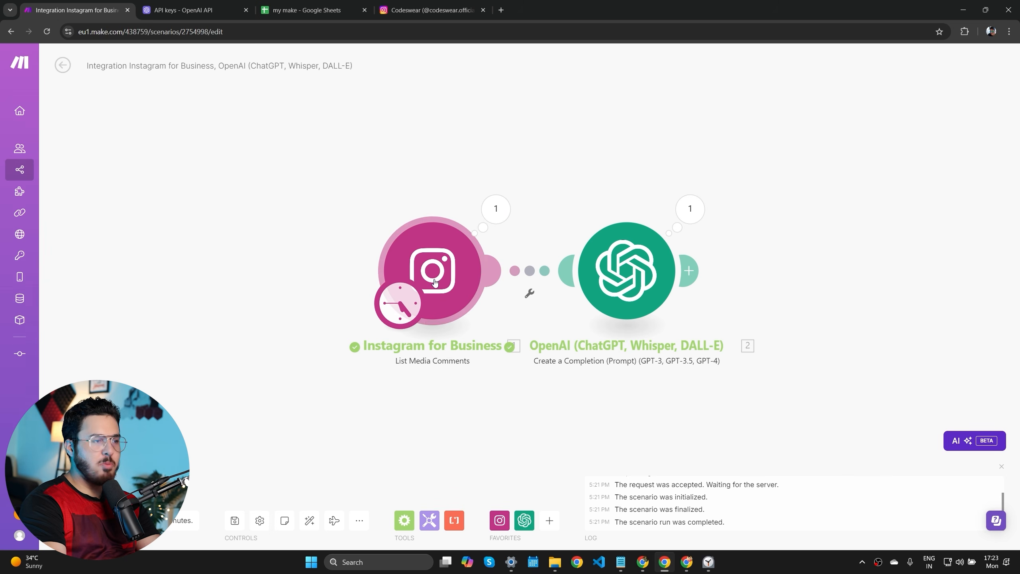
- Add an Instagram for Business module with the Create a Reply action after the OpenAI module
{"action": "left_click", "coordinate": [689, 270]}
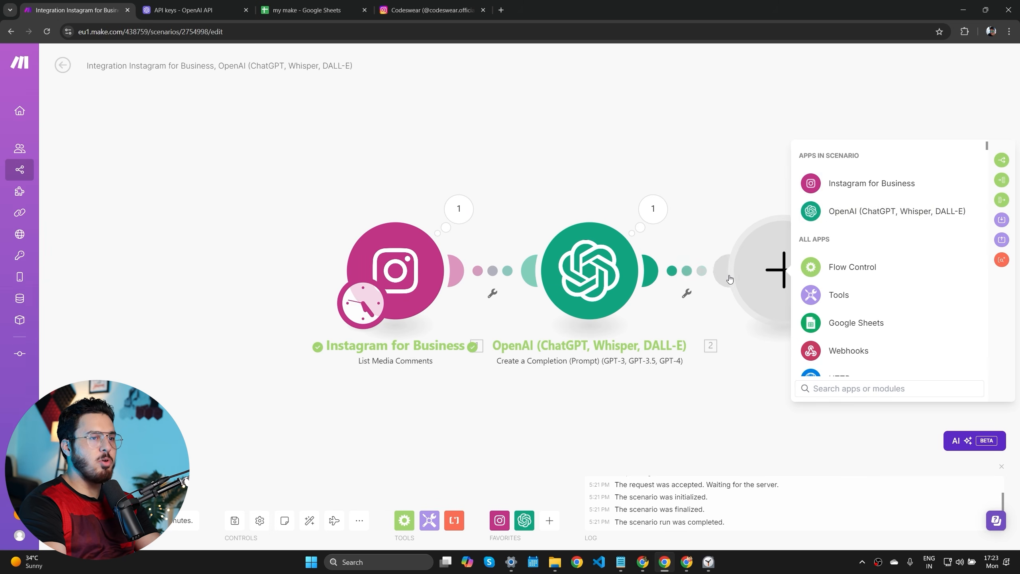
{"action": "left_click", "coordinate": [860, 186]}
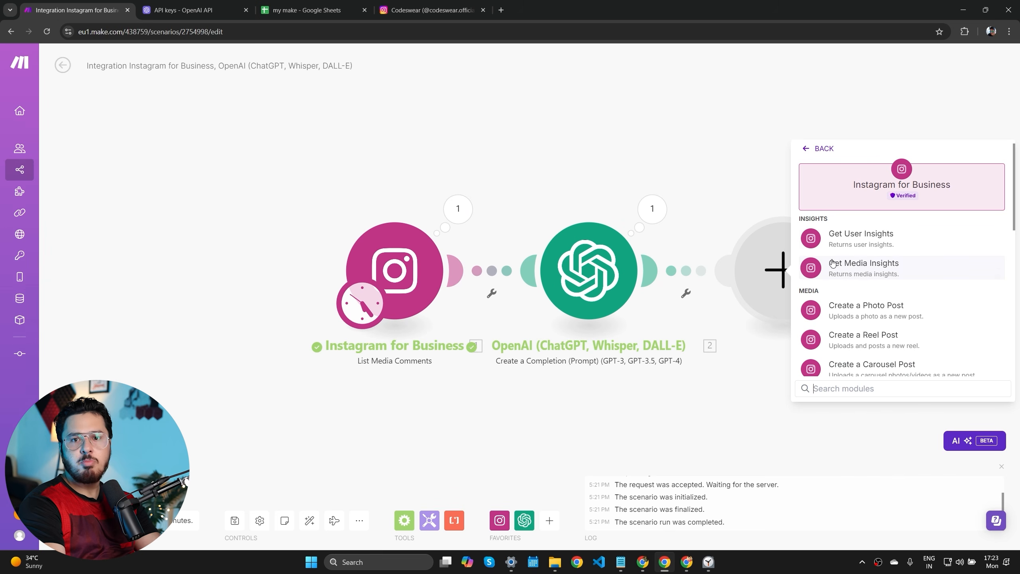
{"action": "scroll", "coordinate": [873, 325], "scroll_direction": "down", "scroll_amount": 6}
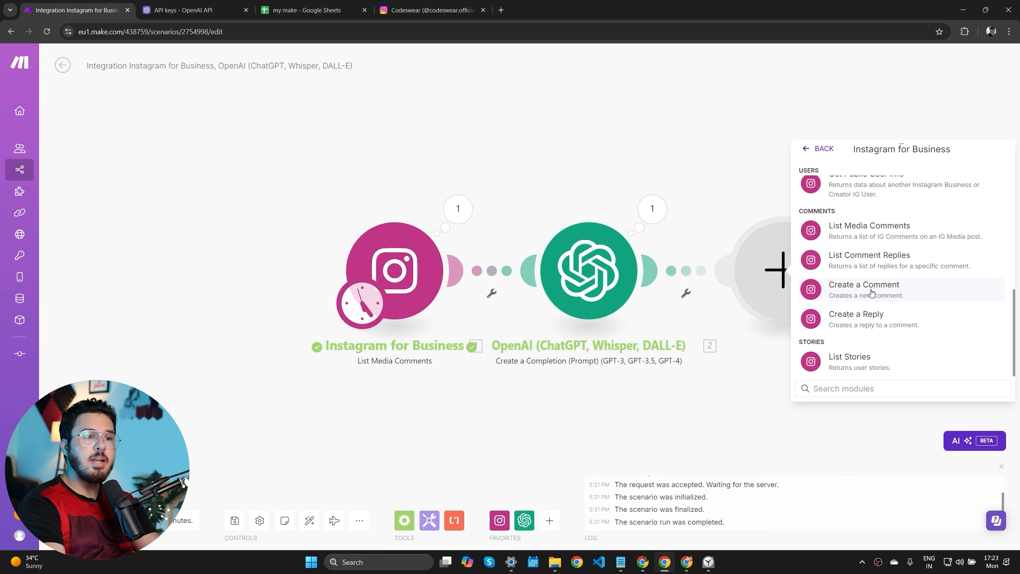
{"action": "left_click", "coordinate": [862, 325]}
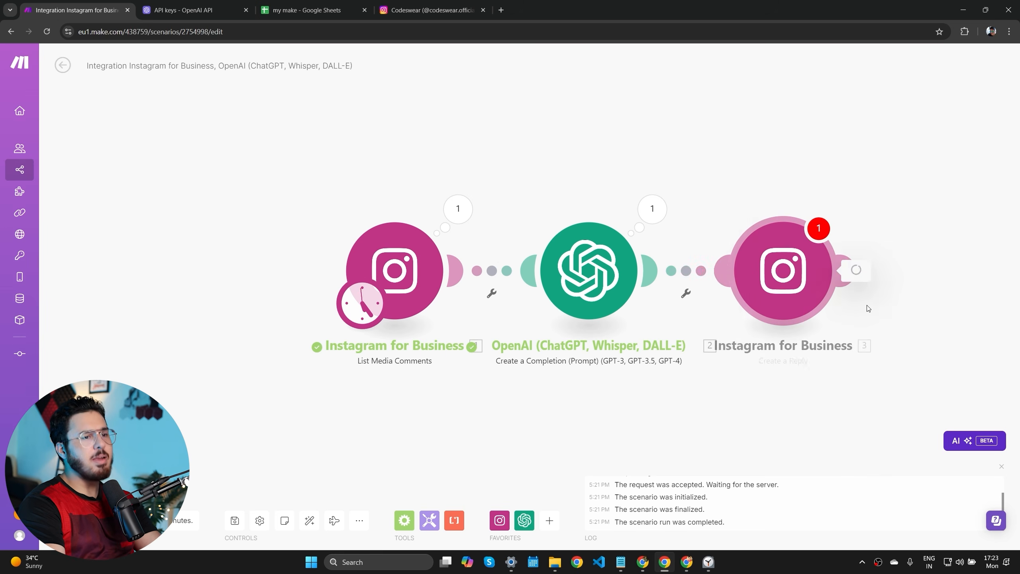
- Map Comment ID from List Media Comments and the OpenAI Result as the reply's Message, and save the module
{"action": "left_click", "coordinate": [570, 288]}
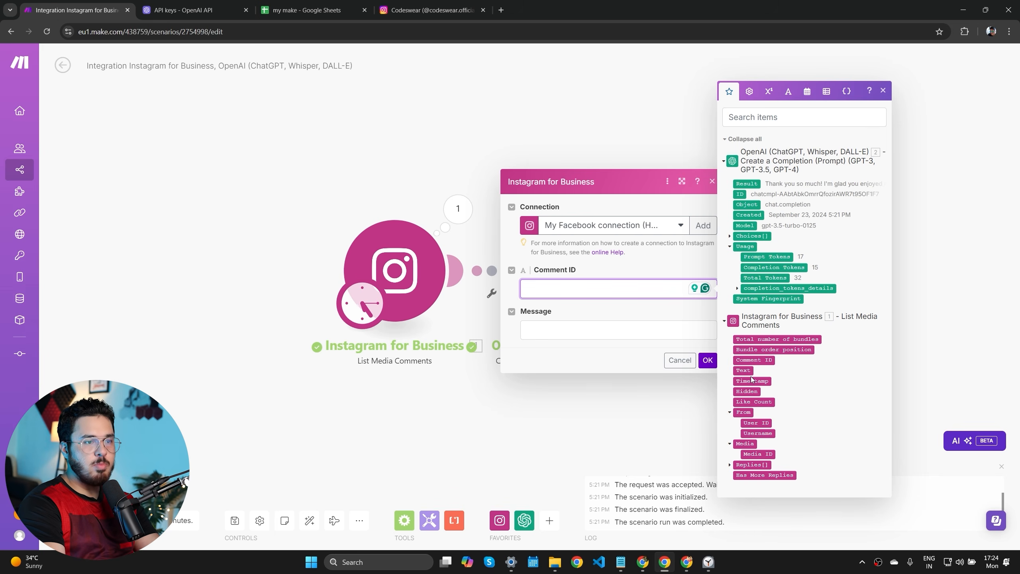
{"action": "left_click", "coordinate": [762, 359]}
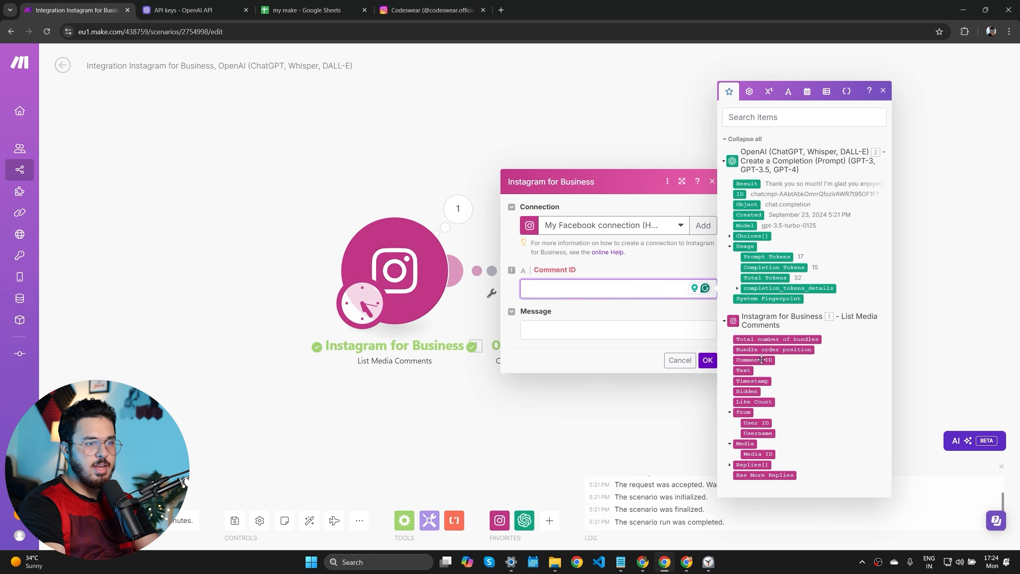
{"action": "left_click", "coordinate": [592, 330]}
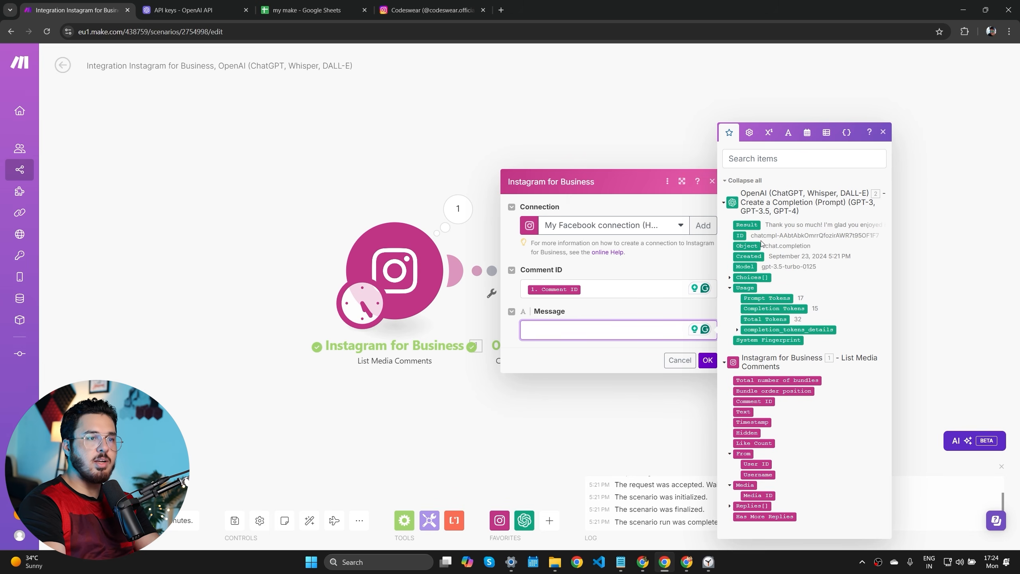
{"action": "left_click", "coordinate": [753, 228]}
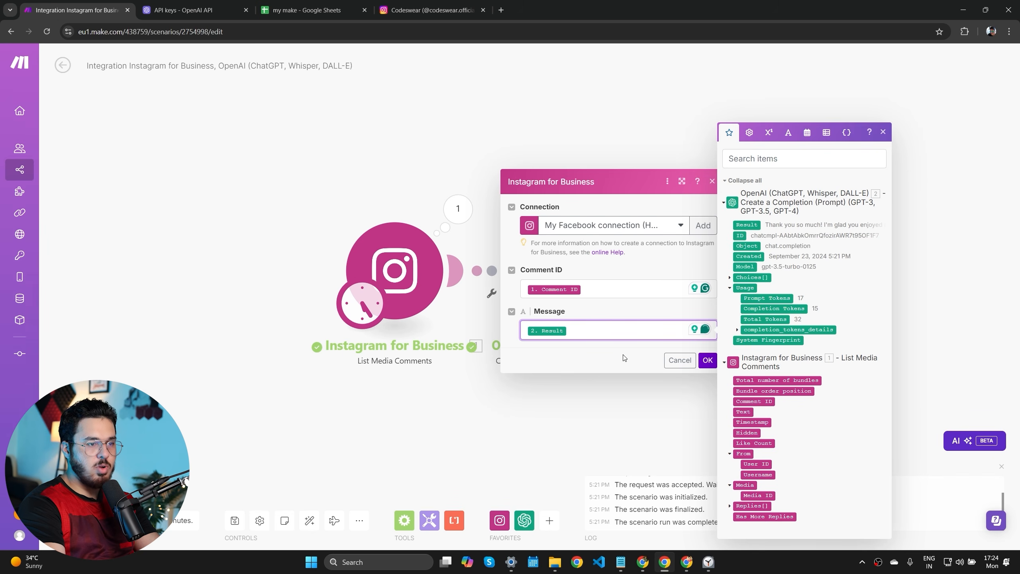
{"action": "left_click", "coordinate": [707, 360]}
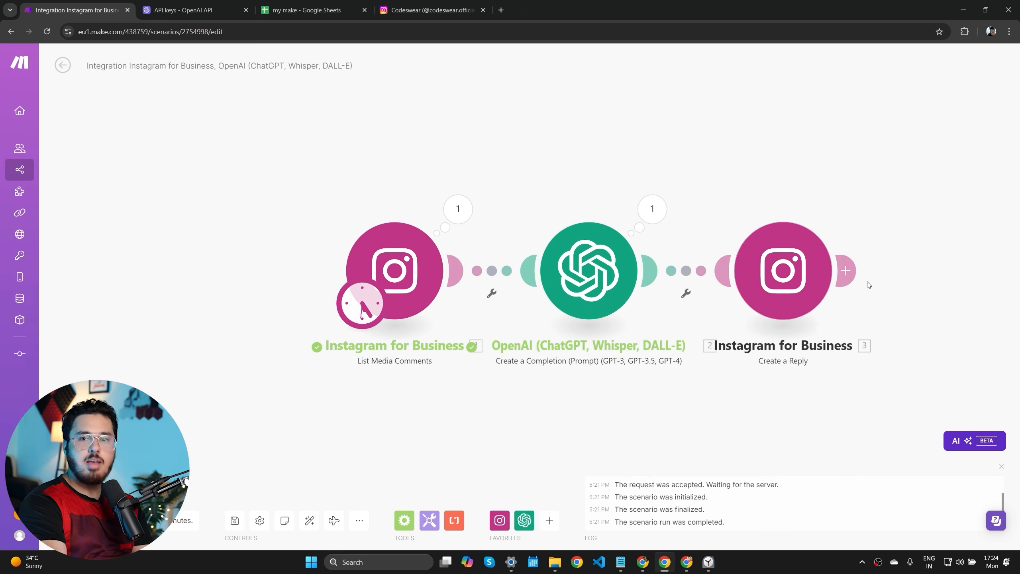
- Set up a filter labelled "no duplicates" before the Create a Reply module, with Replies[]: Comment ID Not equal to From: Username
{"action": "left_click", "coordinate": [700, 272]}
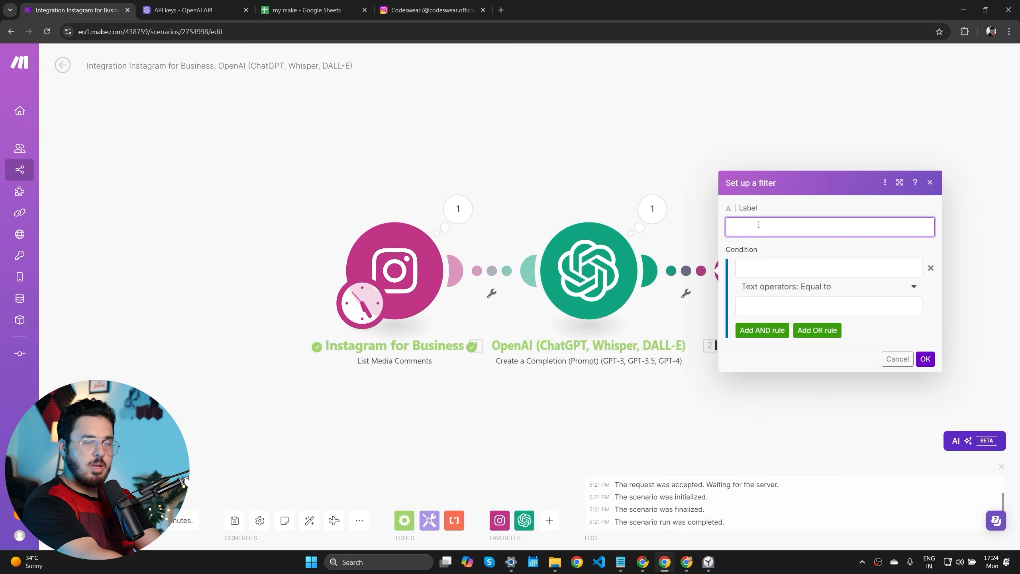
{"action": "type", "text": "no duplicates"}
{"action": "left_click", "coordinate": [765, 267]}
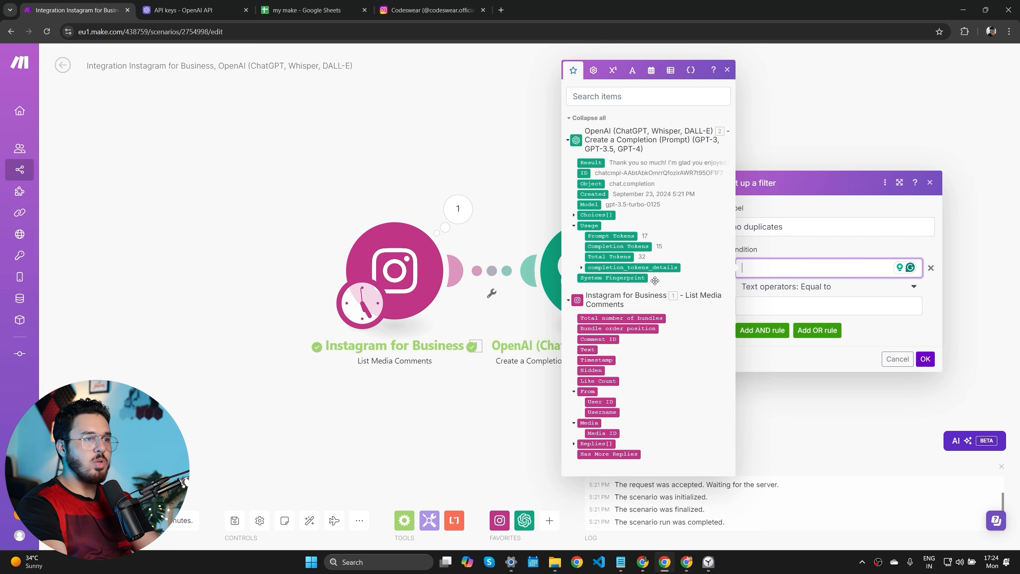
{"action": "left_click", "coordinate": [596, 443]}
{"action": "left_click", "coordinate": [606, 442]}
{"action": "left_click", "coordinate": [785, 286]}
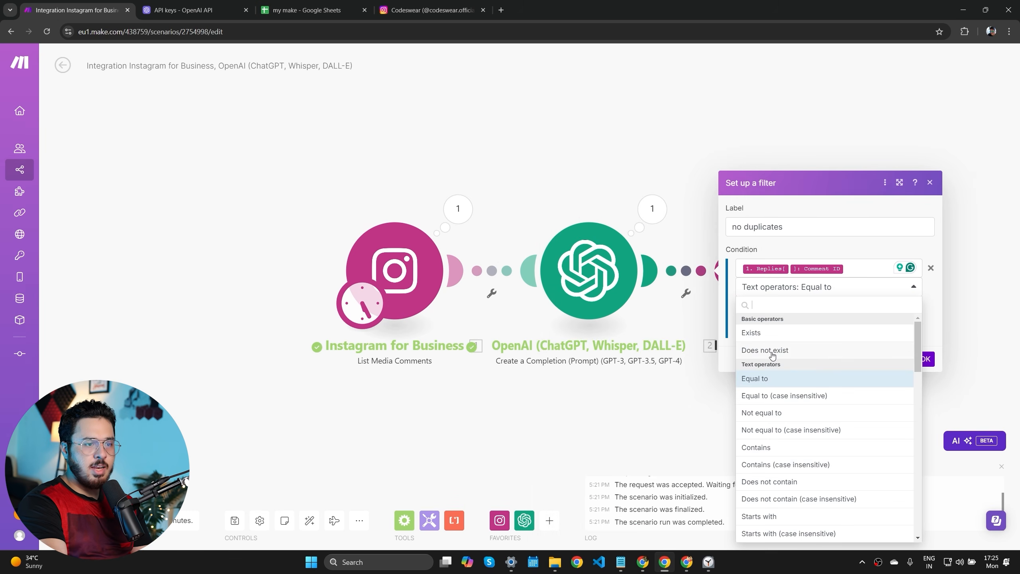
{"action": "left_click", "coordinate": [780, 418]}
{"action": "left_click", "coordinate": [770, 311]}
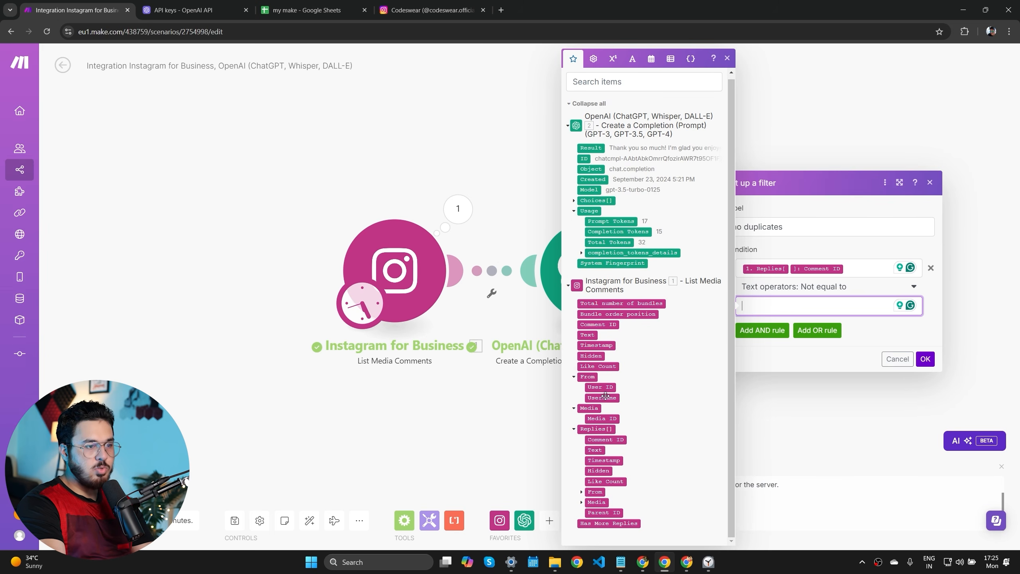
{"action": "left_click", "coordinate": [604, 397]}
- Replace the first value of the filter condition with Replies[]: From.Username
{"action": "left_click", "coordinate": [848, 262]}
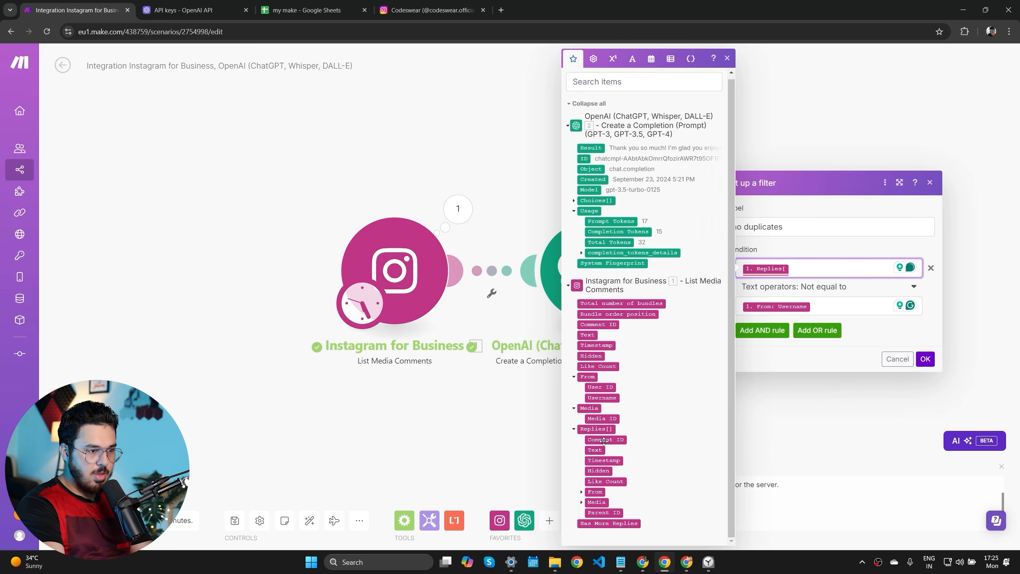
{"action": "left_click", "coordinate": [581, 492]}
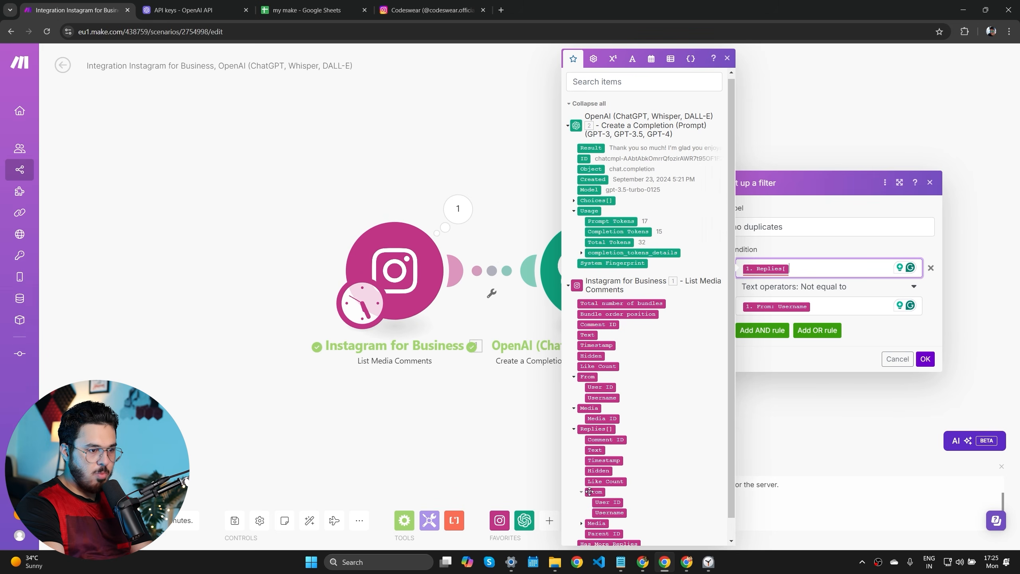
{"action": "left_click", "coordinate": [609, 512]}
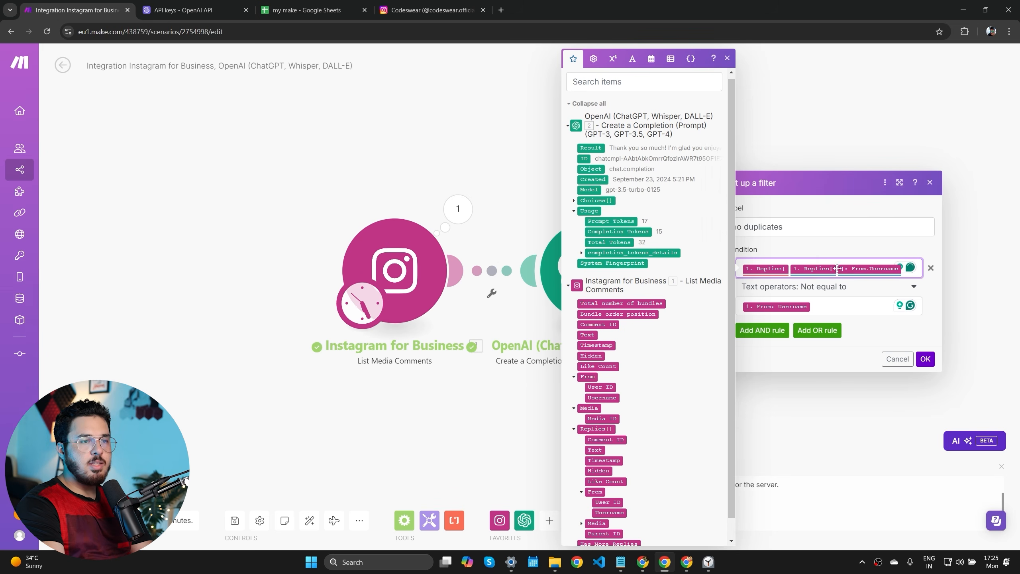
{"action": "key", "text": "BackSpace"}
{"action": "key", "text": "BackSpace"}
{"action": "key", "text": "BackSpace"}
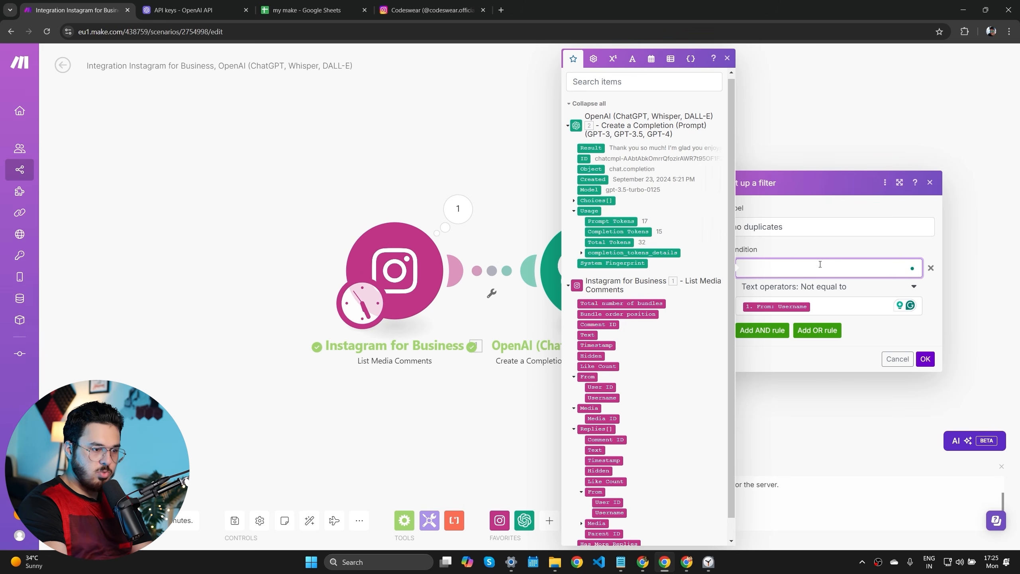
{"action": "scroll", "coordinate": [666, 497], "scroll_direction": "down", "scroll_amount": 1}
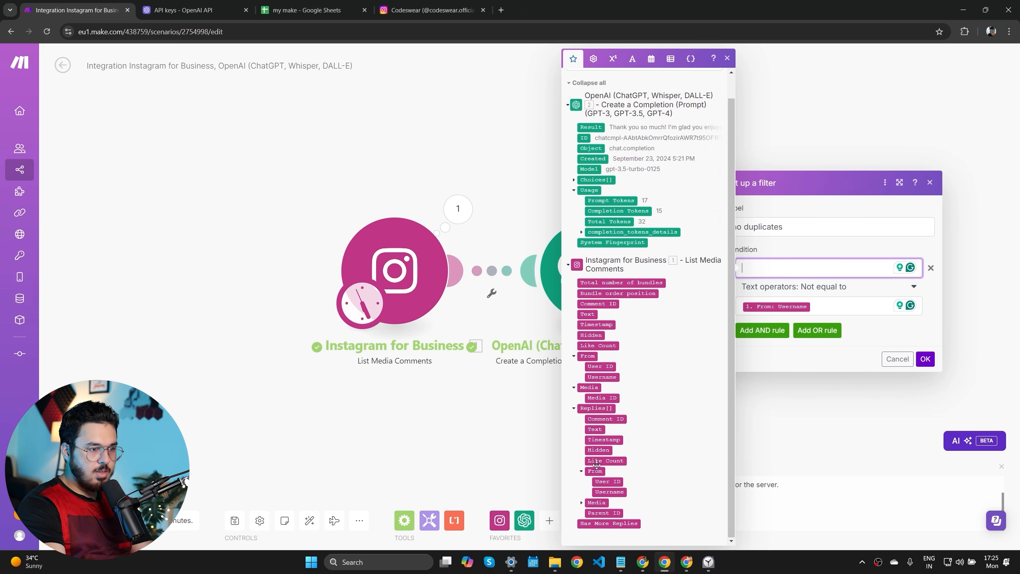
{"action": "left_click", "coordinate": [609, 491]}
- Change the filter's comparison value to codeswear.official and save the filter
{"action": "left_click", "coordinate": [824, 310]}
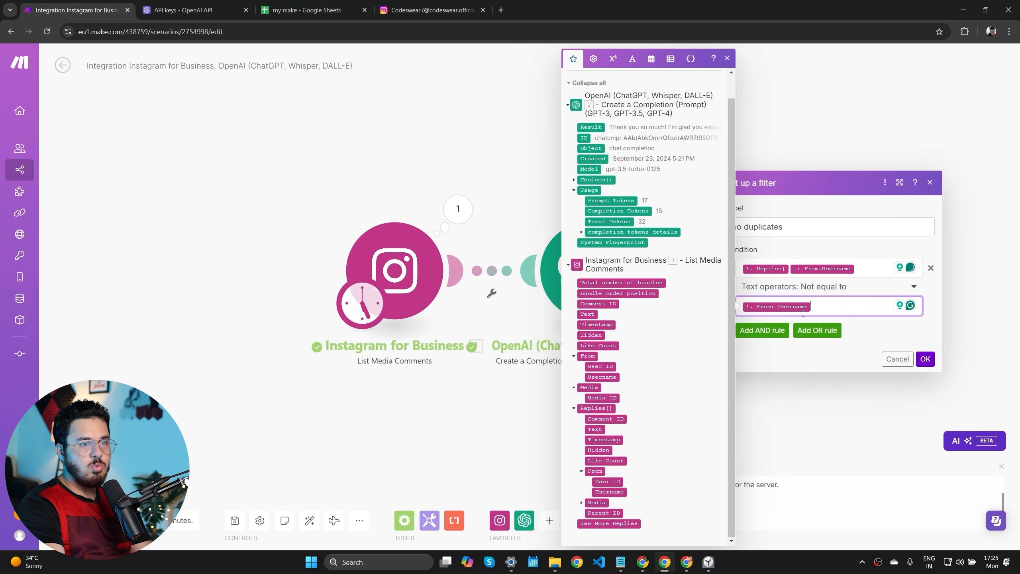
{"action": "key", "text": "BackSpace"}
{"action": "type", "text": "codeswear.official"}
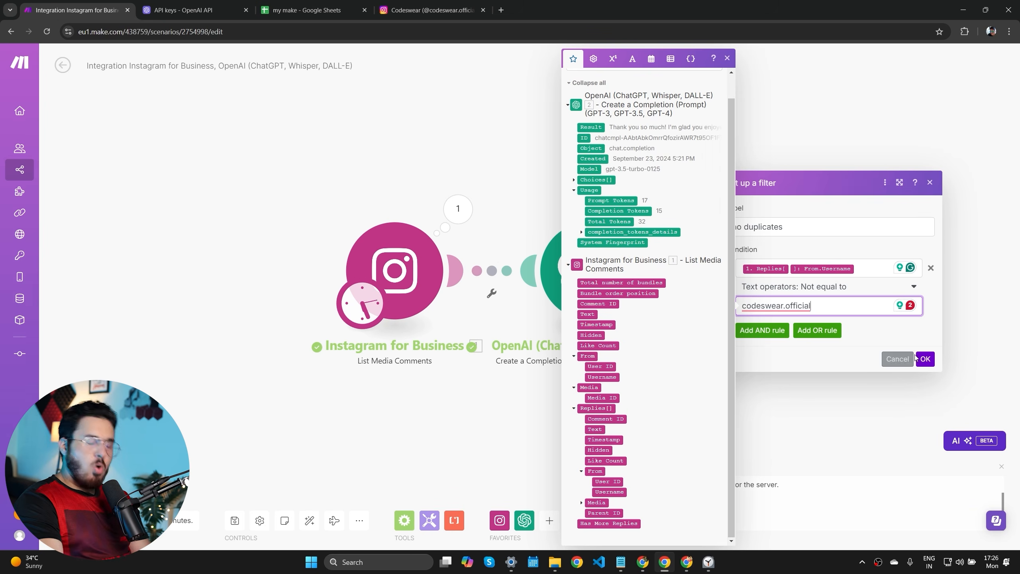
{"action": "left_click", "coordinate": [925, 360]}
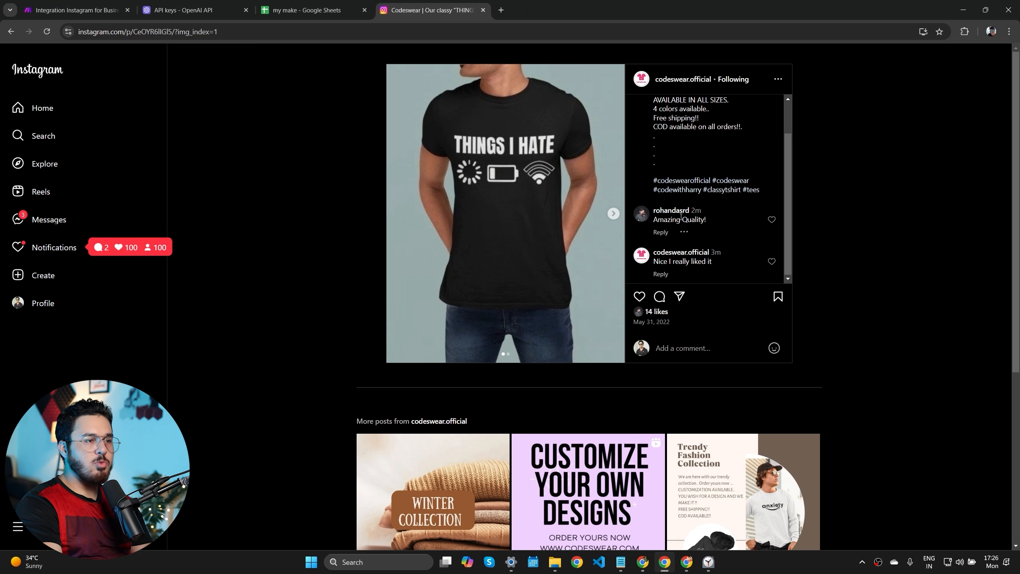
- Switch to Instagram and review the comments under the "THINGS I HATE" T-shirt post
{"action": "left_click_drag", "start_coordinate": [670, 220], "coordinate": [707, 220]}
{"action": "left_click_drag", "start_coordinate": [673, 262], "coordinate": [708, 264]}
{"action": "left_click", "coordinate": [708, 264]}
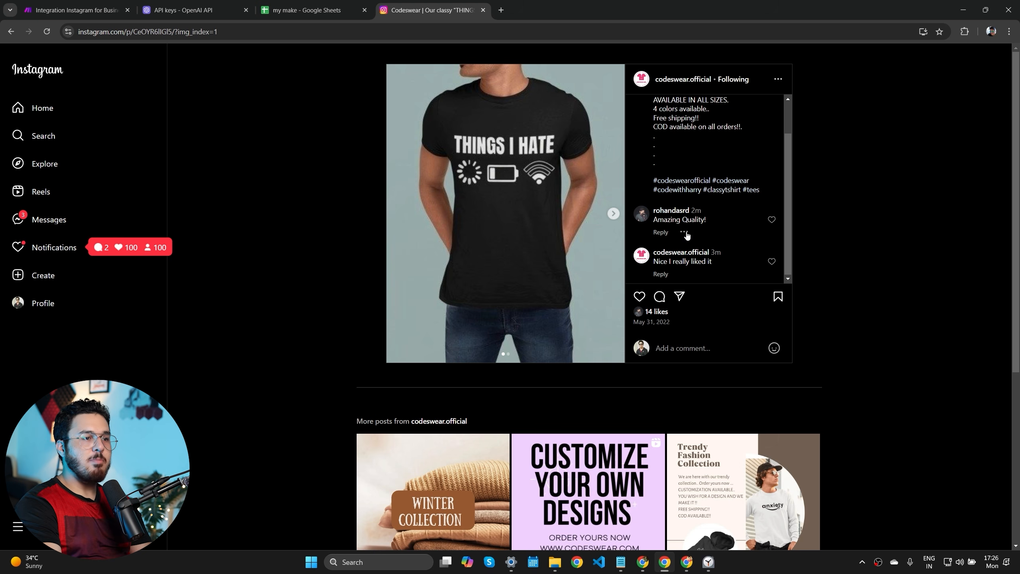
- Switch to Make and run the comment-reply scenario once with the "no duplicates" filter in place
{"action": "left_click", "coordinate": [74, 10]}
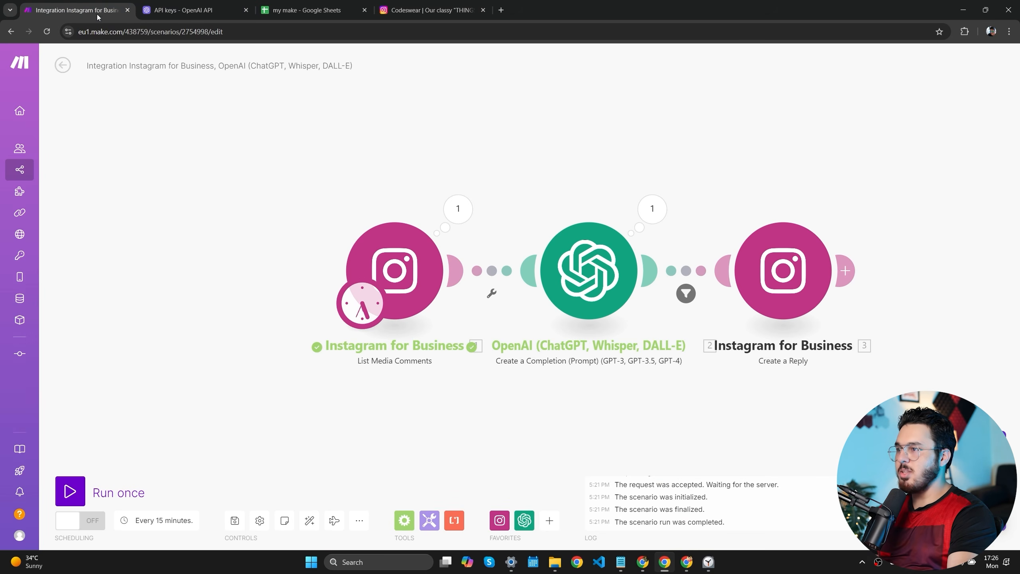
{"action": "left_click", "coordinate": [71, 491]}
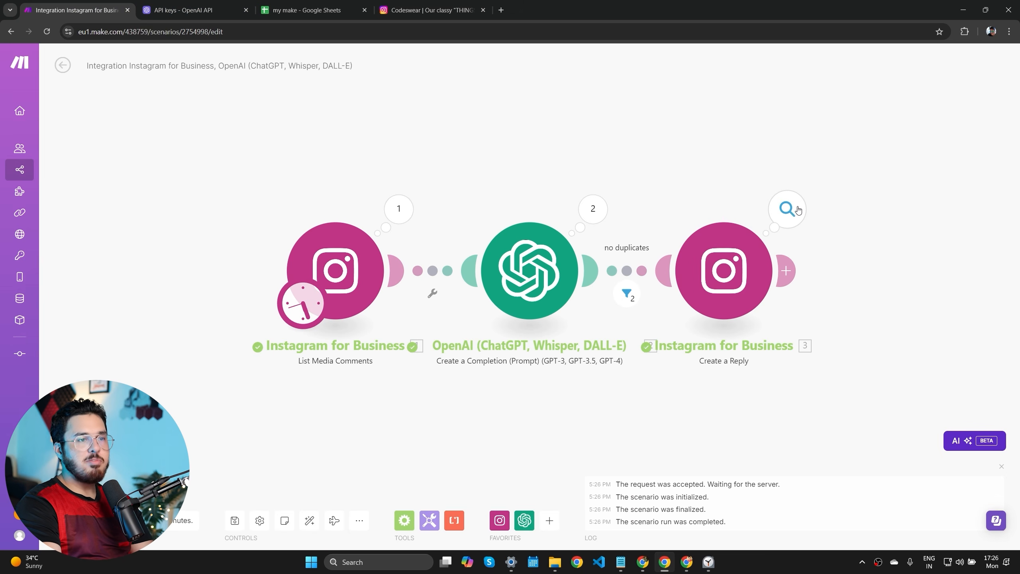
- Switch to Instagram, reload the "THINGS I HATE" T-shirt post and check its comments for the automatic replies
{"action": "left_click", "coordinate": [428, 5]}
{"action": "left_click", "coordinate": [47, 31]}
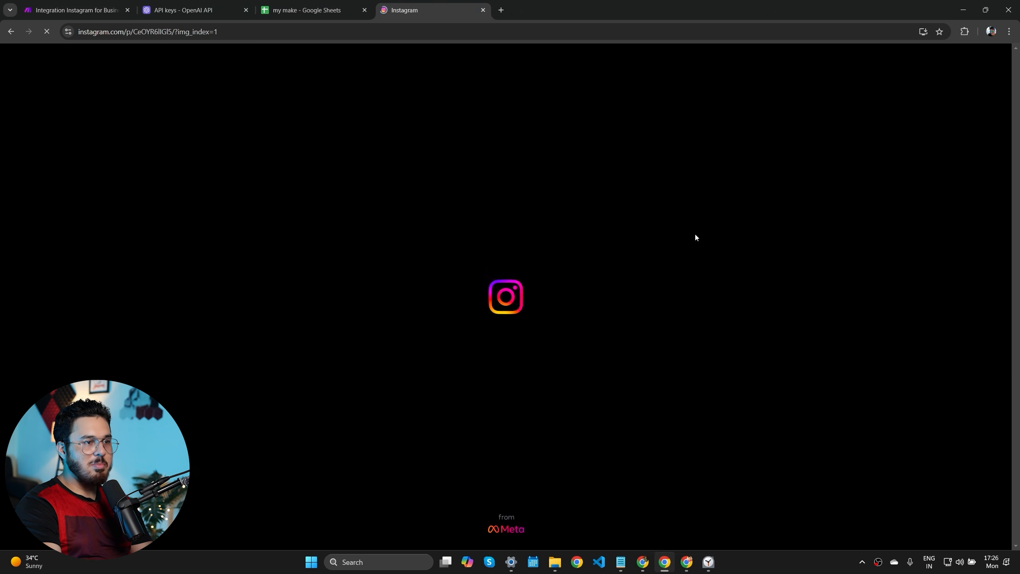
{"action": "scroll", "coordinate": [709, 242], "scroll_direction": "down", "scroll_amount": 2}
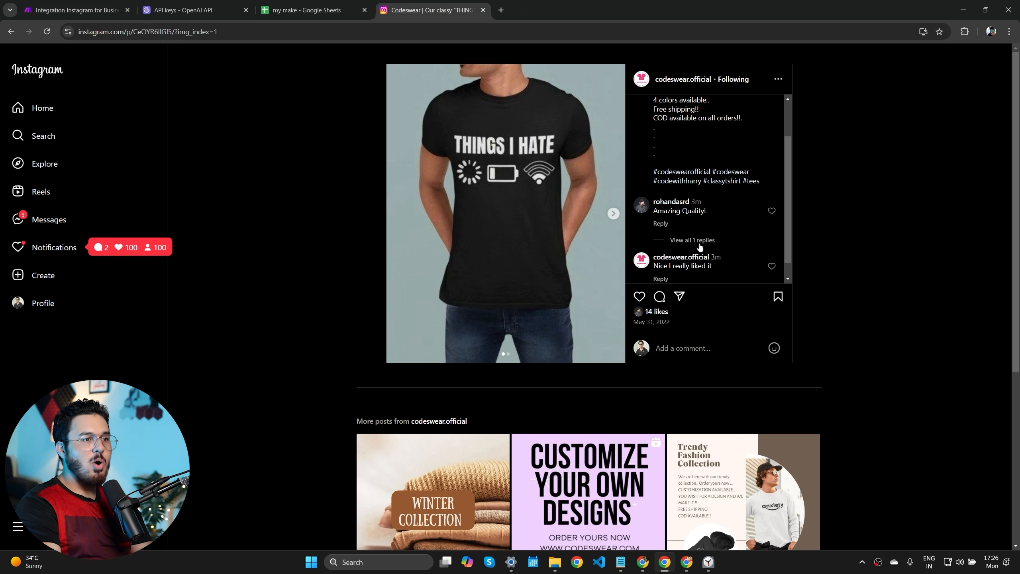
{"action": "scroll", "coordinate": [699, 243], "scroll_direction": "down", "scroll_amount": 1}
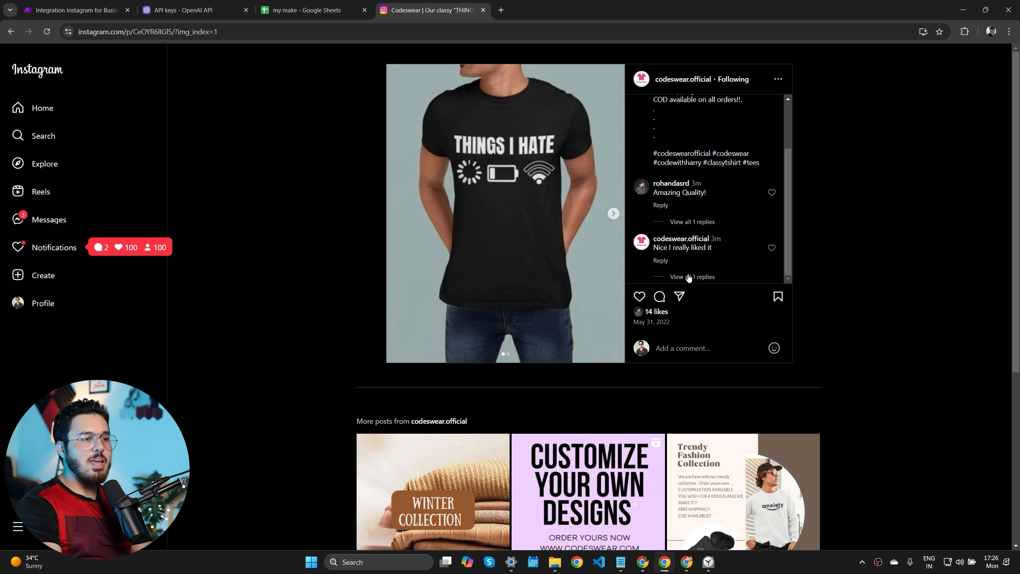
{"action": "scroll", "coordinate": [691, 280], "scroll_direction": "down", "scroll_amount": 3}
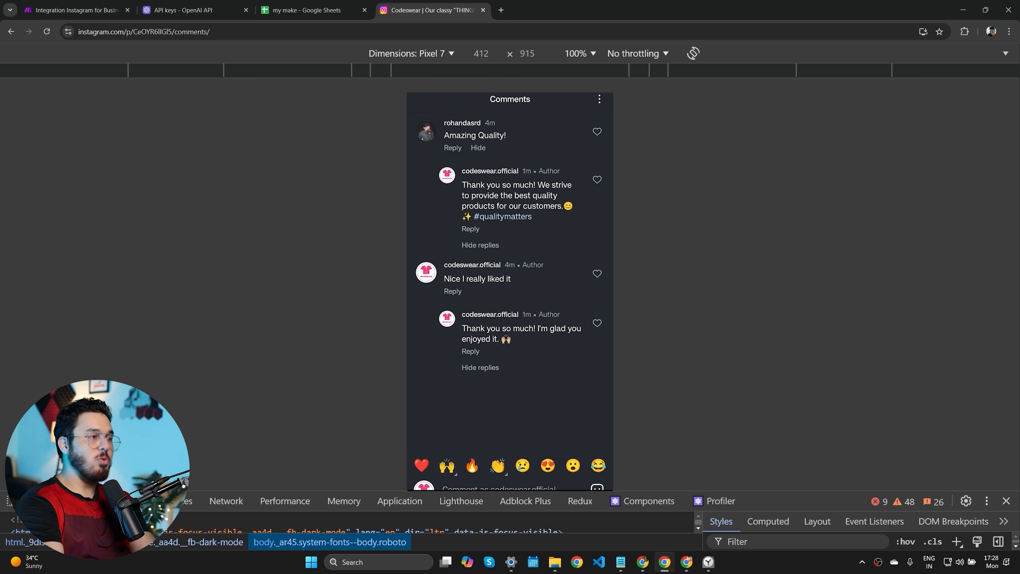
- Return to Make, run the scenario again and inspect the run output of the List Media Comments and OpenAI modules
{"action": "left_click", "coordinate": [76, 10]}
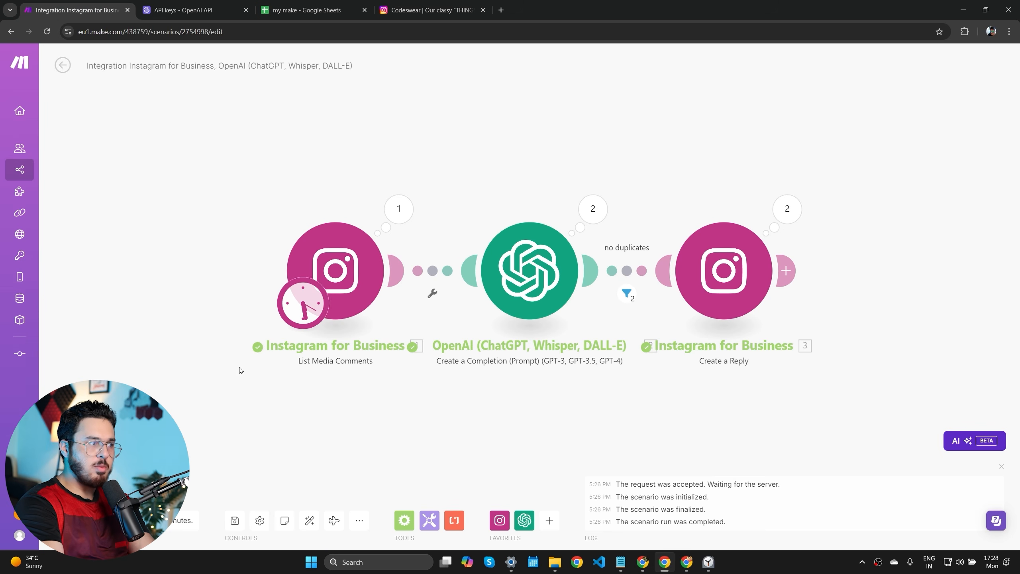
{"action": "left_click", "coordinate": [79, 520]}
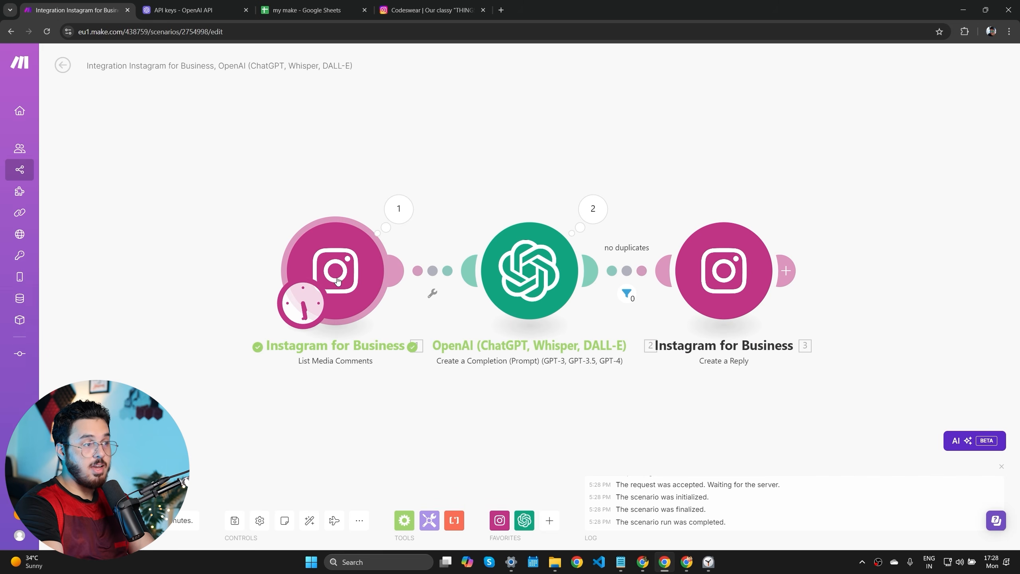
{"action": "left_click", "coordinate": [397, 212]}
{"action": "left_click", "coordinate": [398, 133]}
{"action": "left_click", "coordinate": [594, 207]}
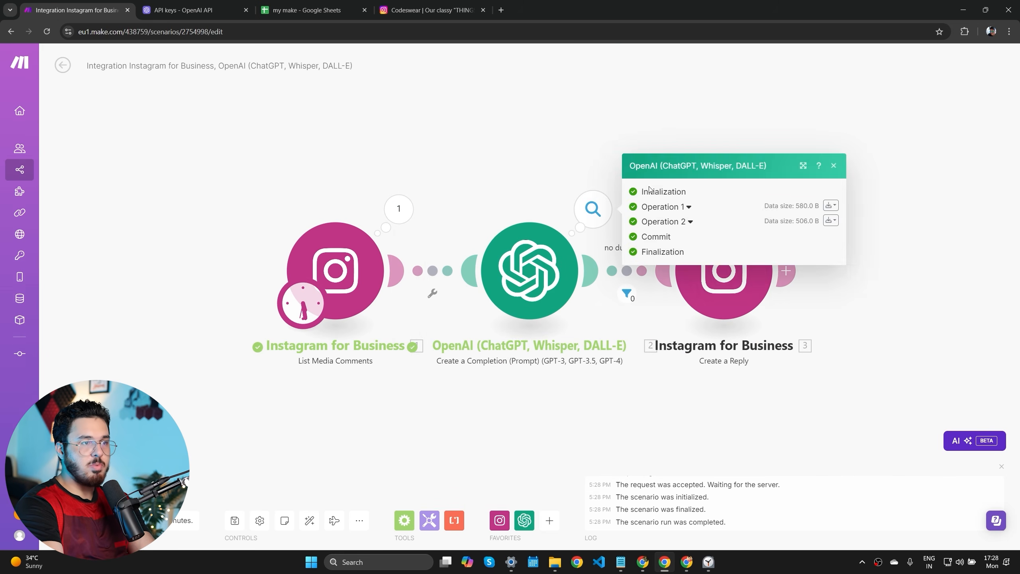
{"action": "left_click", "coordinate": [692, 127]}
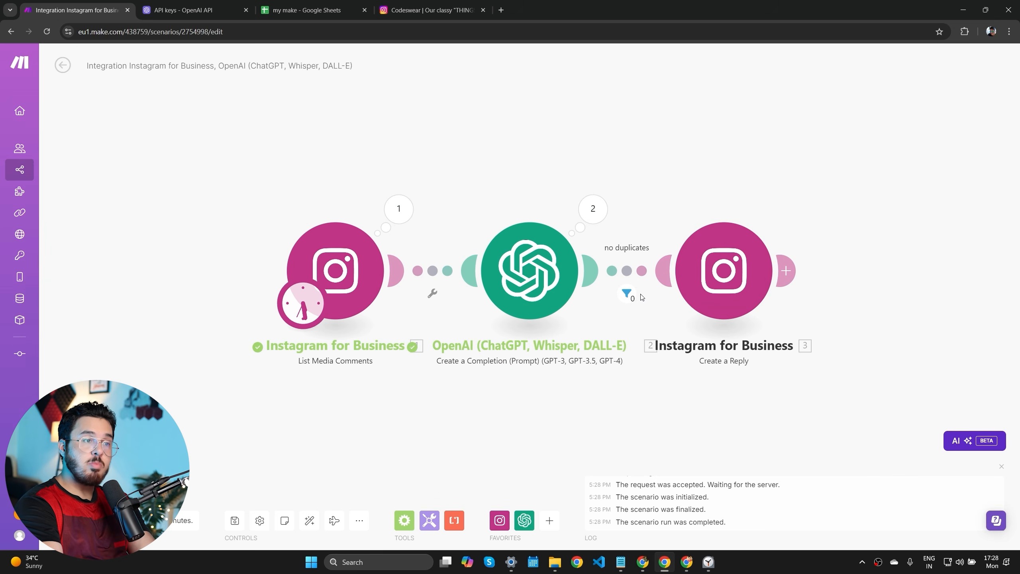